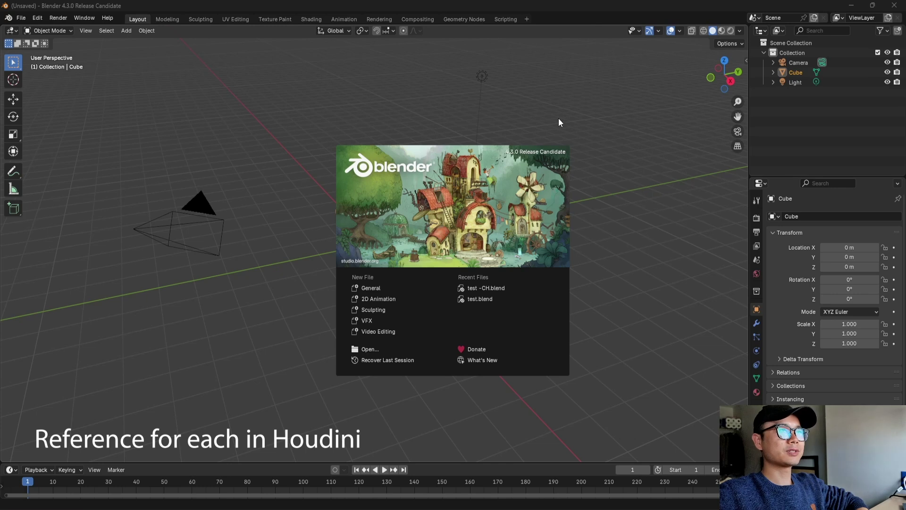
Start a new geometry node tree on the cube in the Geometry Nodes workspace and move Group Output away from Group Input
left_click(469, 19)
left_click(469, 19)
left_click(384, 249)
left_click_drag(440, 245, 447, 202)
scroll(386, 333, "up", 3)
middle_click_drag(457, 343, 586, 355)
left_click_drag(547, 369, 651, 376)
Add a For Each Element zone above the Group Input–Group Output link and spread the nodes apart
key("shift+a")
left_click(448, 293)
type("for")
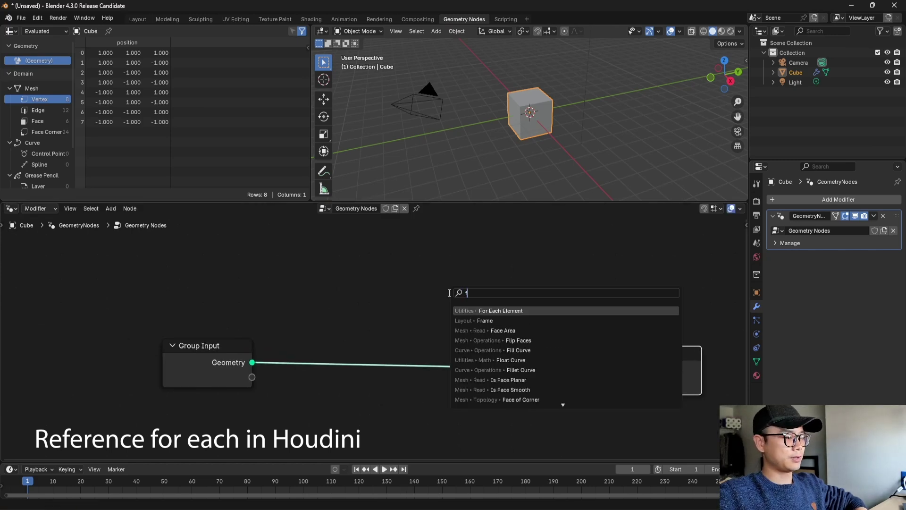
key("Return")
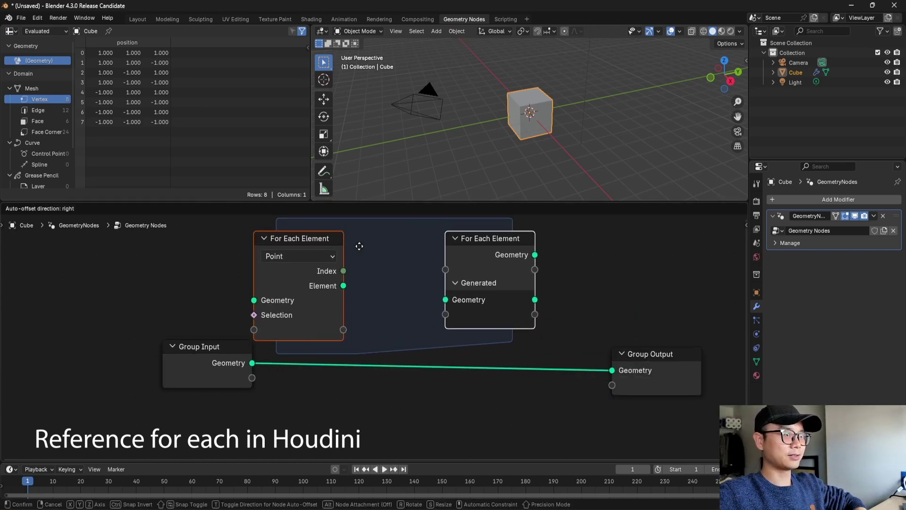
left_click(375, 263)
scroll(383, 266, "down", 1)
middle_click_drag(392, 269, 303, 315)
left_click_drag(246, 317, 294, 299)
left_click_drag(555, 410, 622, 407)
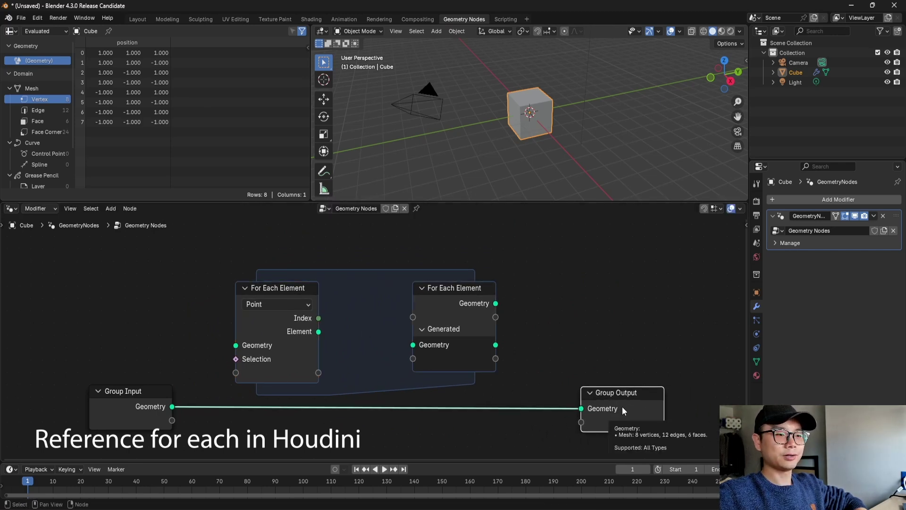
Switch to Houdini and examine the begin, count and end nodes of the existing for-each block
left_click(611, 472)
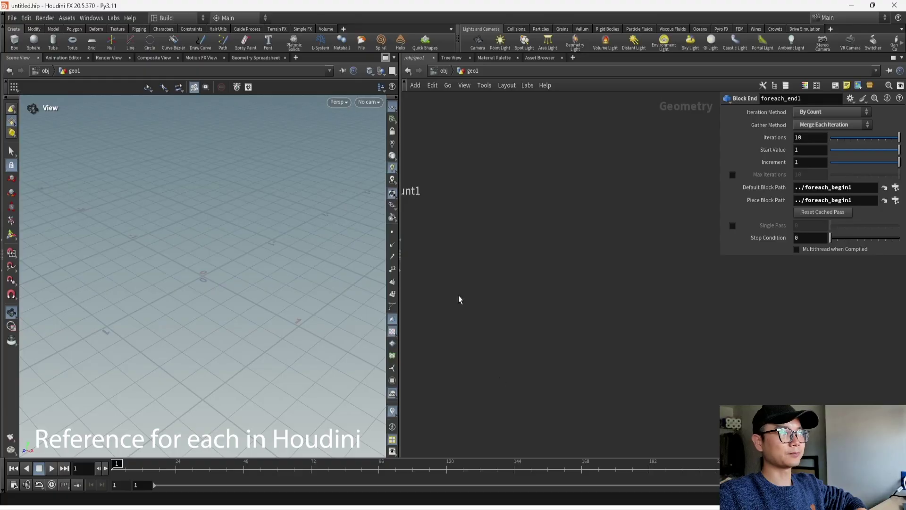
scroll(494, 219, "down", 4)
middle_click_drag(479, 229, 583, 244)
middle_click_drag(536, 260, 632, 273)
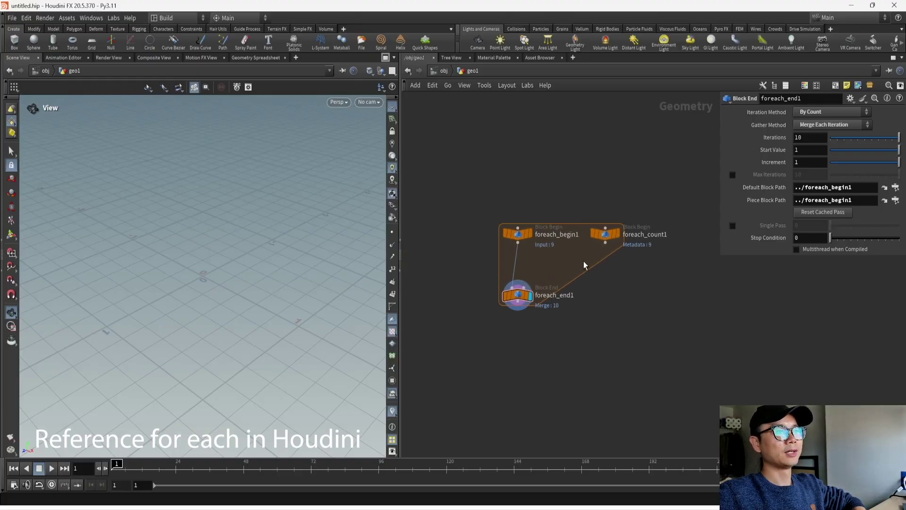
scroll(584, 241, "up", 4)
scroll(517, 242, "down", 1)
middle_click_drag(531, 284, 535, 280)
left_click(461, 227)
left_click(612, 228)
left_click(462, 333)
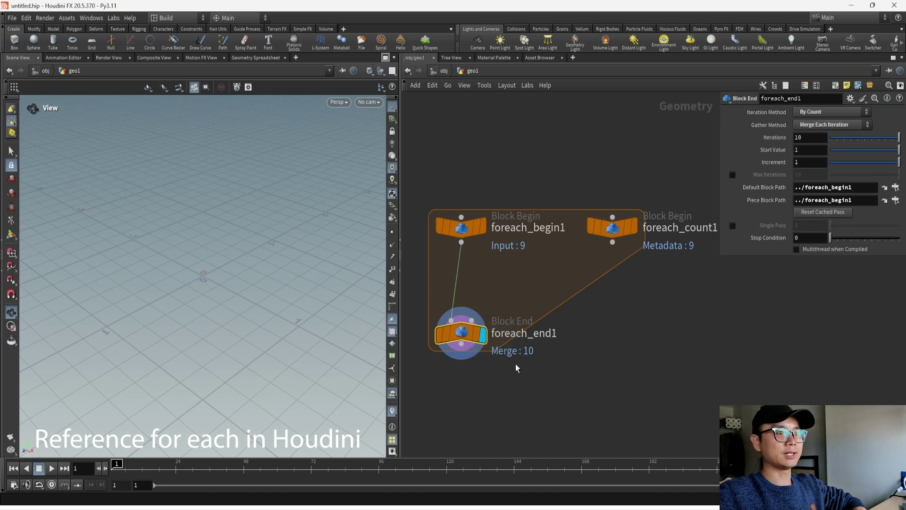
scroll(562, 307, "down", 1)
middle_click_drag(562, 307, 553, 307)
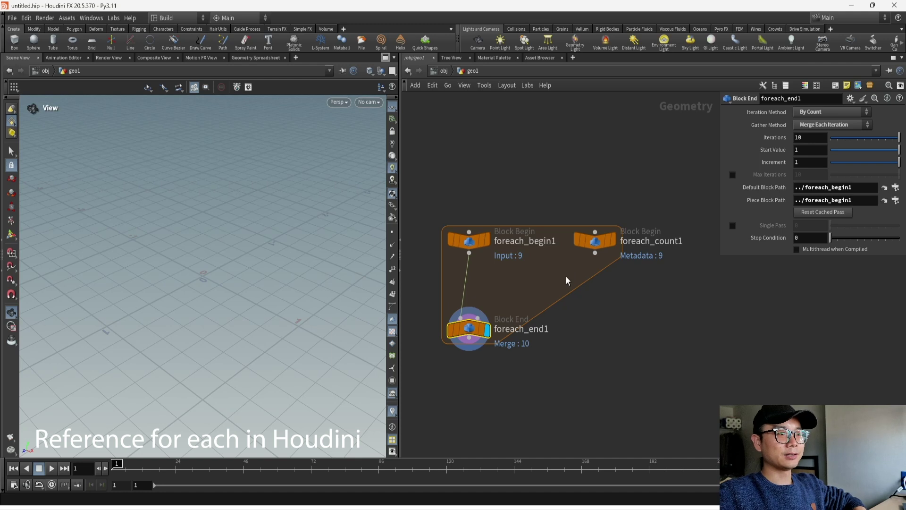
Add a For-Each Number block beside the existing loop and select its end node
key("Tab")
type("for")
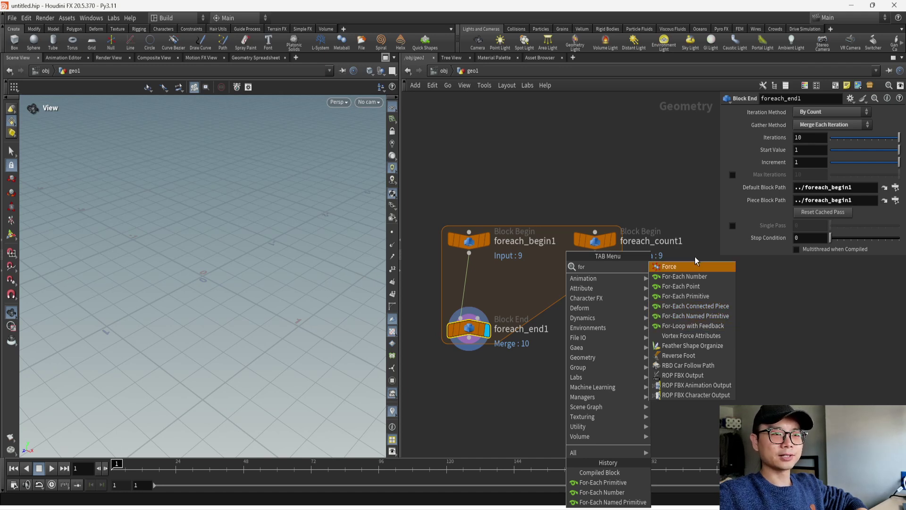
left_click(684, 277)
left_click(731, 321)
middle_click_drag(730, 320, 663, 294)
middle_click_drag(741, 295, 672, 260)
left_click(642, 372)
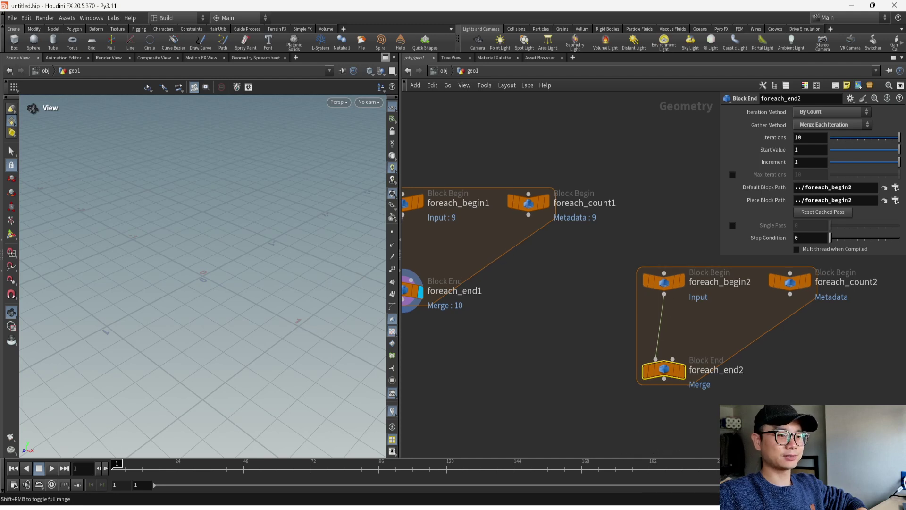
Switch to Blender and add a Repeat zone beside the For Each Element zone, above Group Output
mouse_move(536, 479)
left_click(616, 467)
scroll(574, 338, "down", 2)
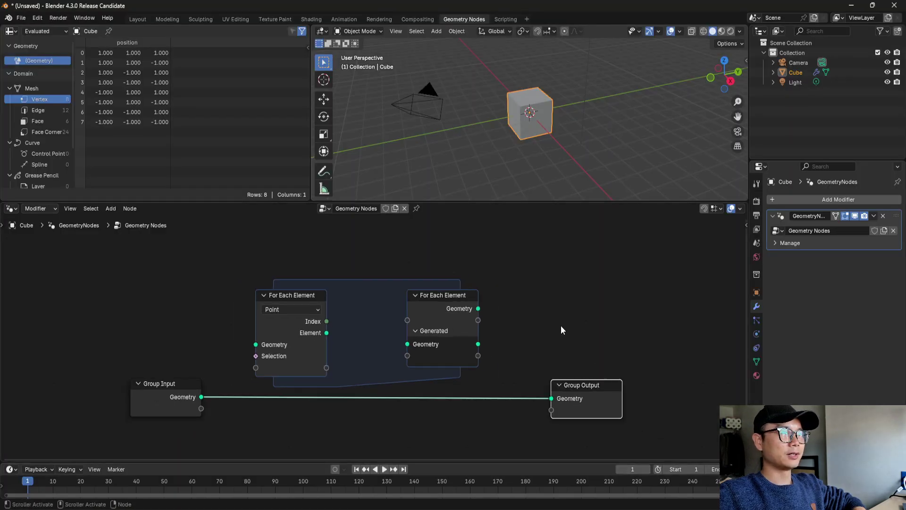
key("shift+a")
type("rep")
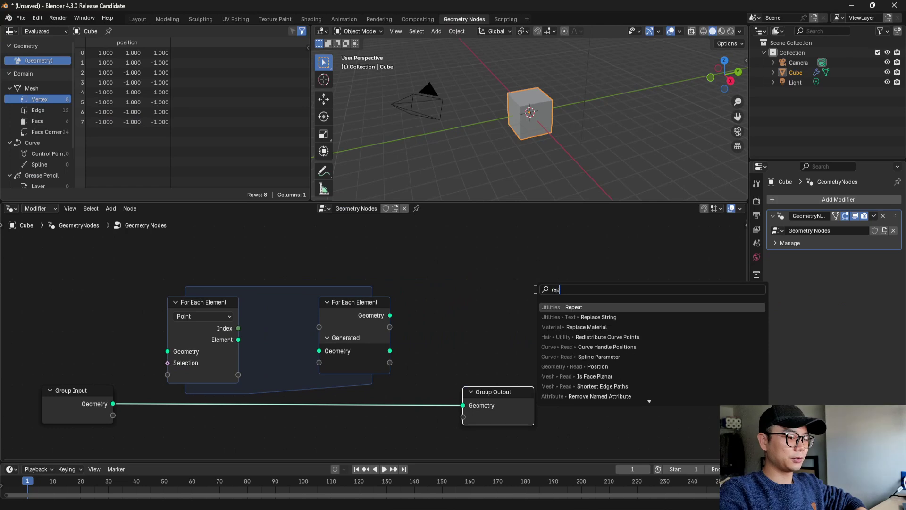
key("Return")
left_click(518, 283)
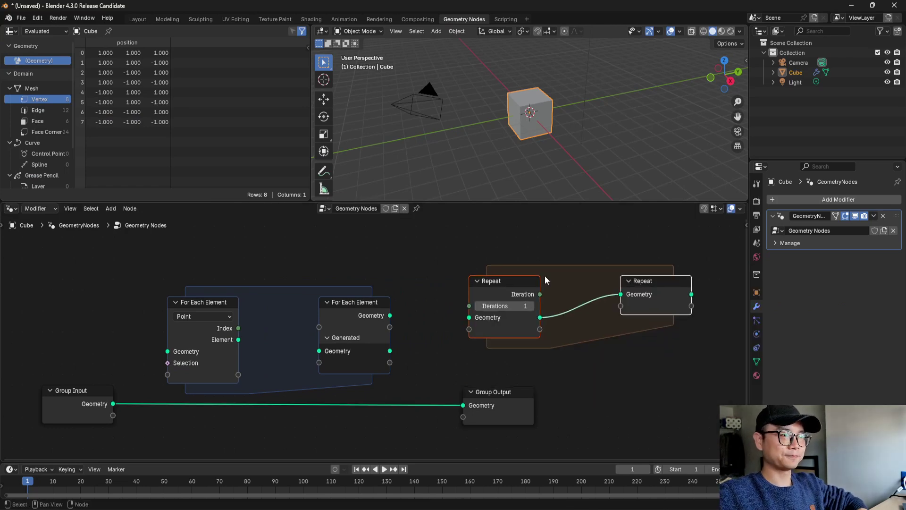
left_click_drag(519, 284, 569, 275)
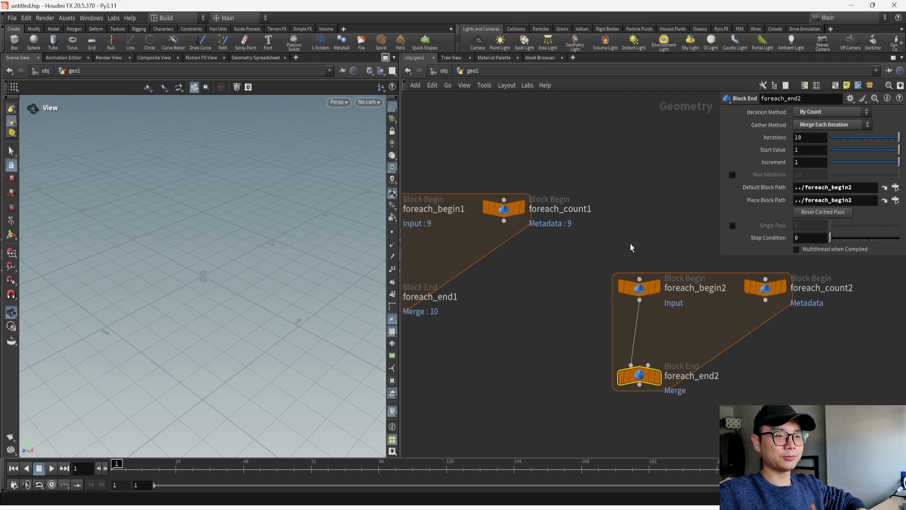
Switch to Houdini and inspect the count and begin nodes of the second loop and the wire into its end node
left_click_drag(631, 244, 798, 392)
left_click(765, 289)
left_click_drag(781, 332, 641, 429)
left_click_drag(617, 234, 672, 308)
left_click_drag(797, 325, 752, 285)
scroll(703, 293, "down", 2)
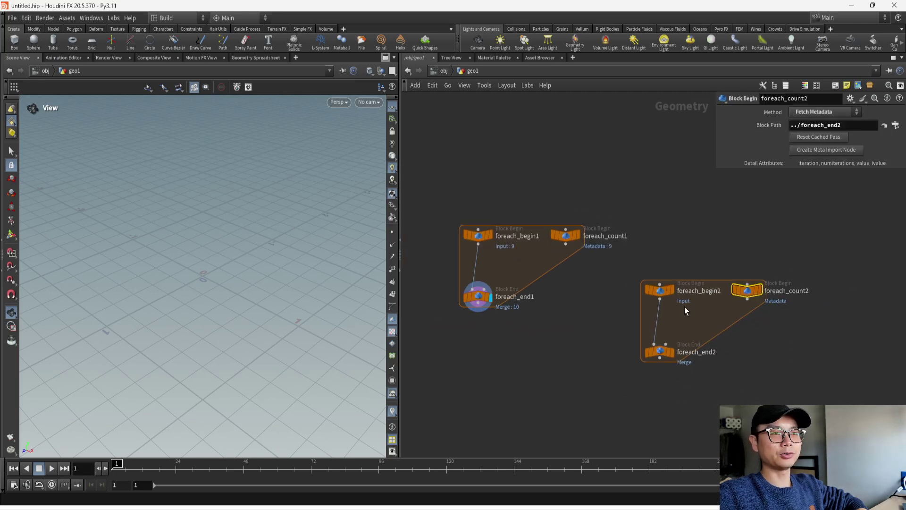
middle_click_drag(685, 307, 709, 306)
scroll(709, 305, "up", 2)
left_click_drag(663, 264, 699, 302)
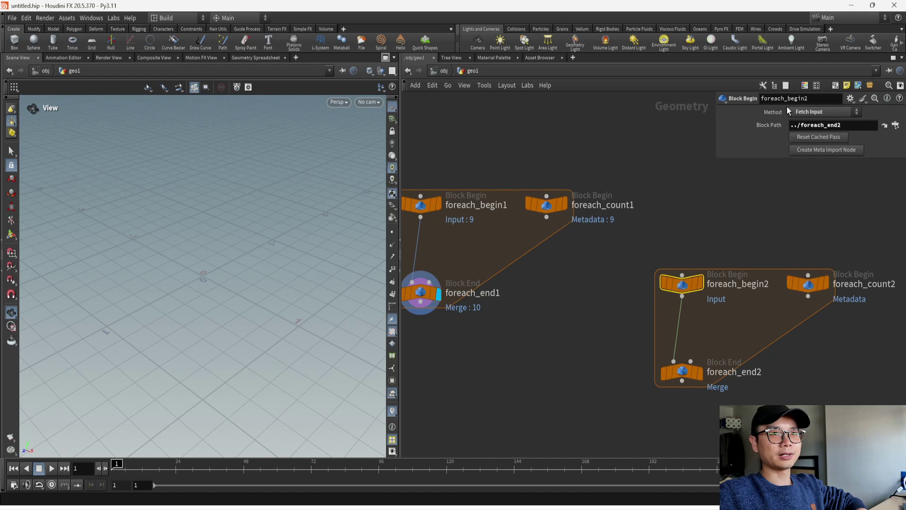
left_click(673, 360)
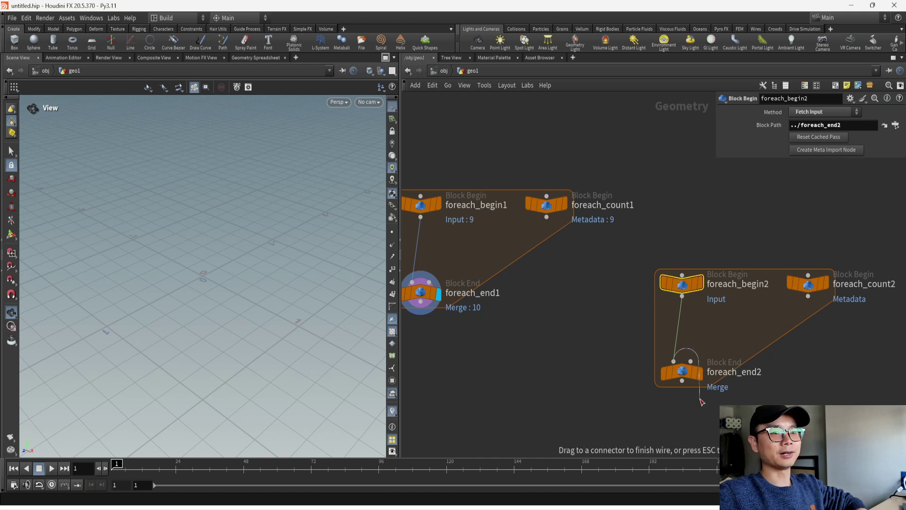
left_click_drag(704, 414, 677, 354)
Move all three nodes of the second for-each block farther away from the first block
middle_click_drag(543, 301, 514, 295)
scroll(577, 312, "down", 2)
left_click_drag(712, 380, 606, 256)
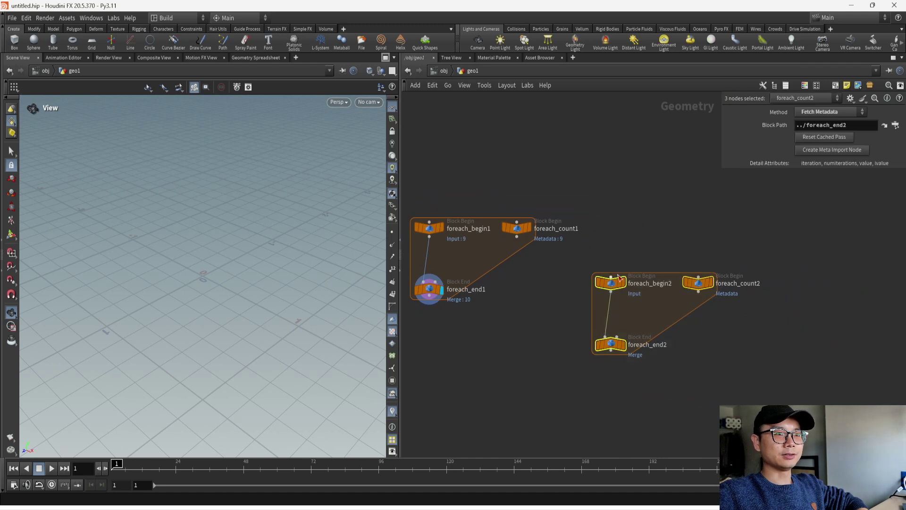
left_click_drag(614, 289, 786, 301)
middle_click_drag(486, 256, 542, 284)
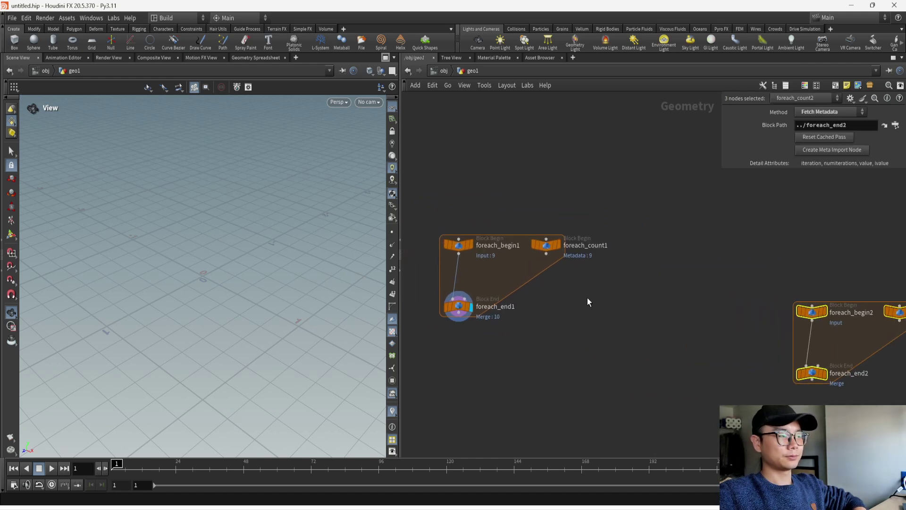
Add a For-Each Primitive block between the two existing for-each blocks
scroll(571, 273, "up", 2)
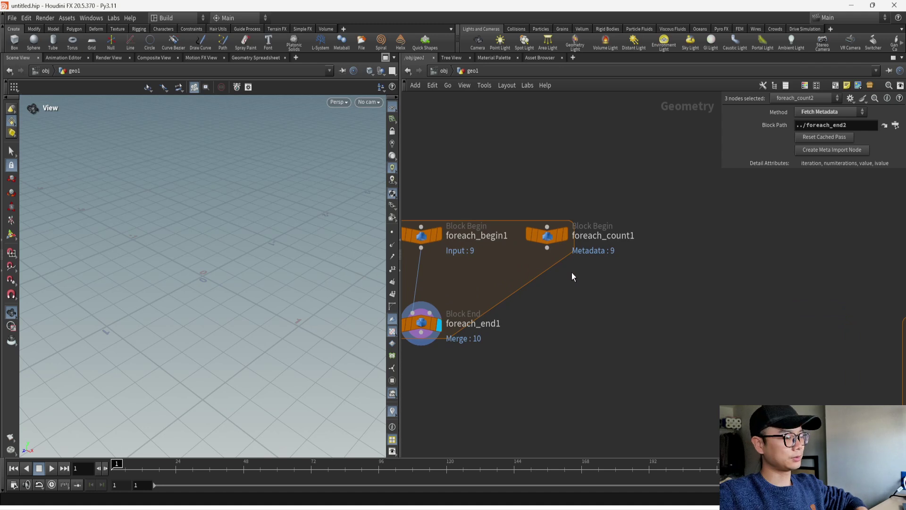
key("Tab")
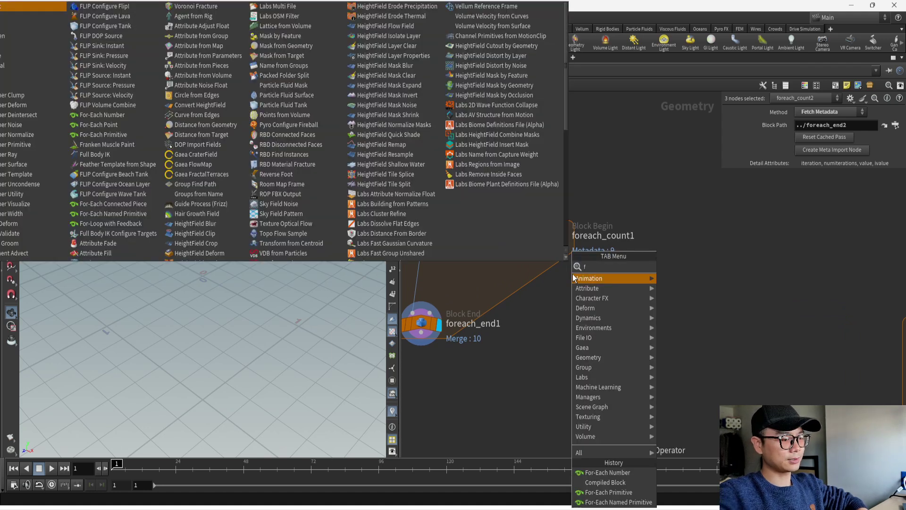
type("for")
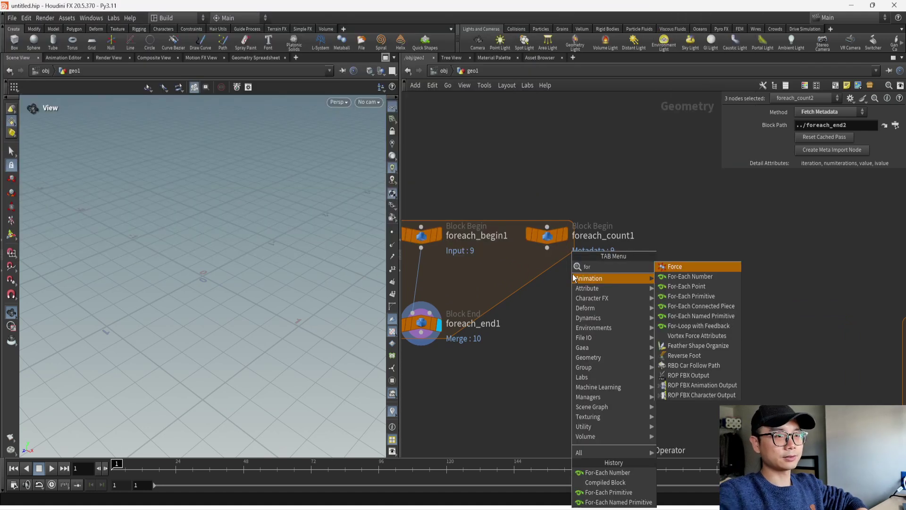
left_click(721, 291)
left_click(731, 275)
middle_click_drag(751, 281, 623, 274)
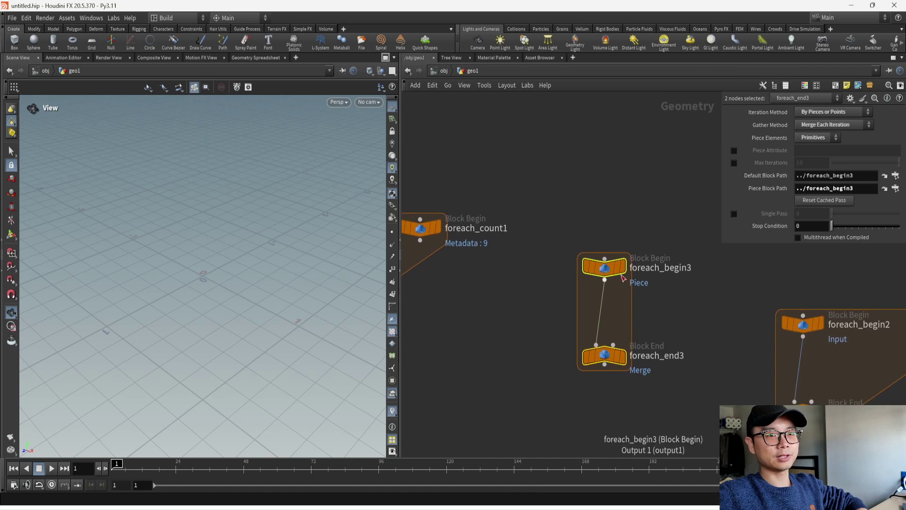
Review the Piece Elements, Gather Method and Iteration Method options of the primitive loop's end node
scroll(622, 273, "up", 2)
left_click(834, 138)
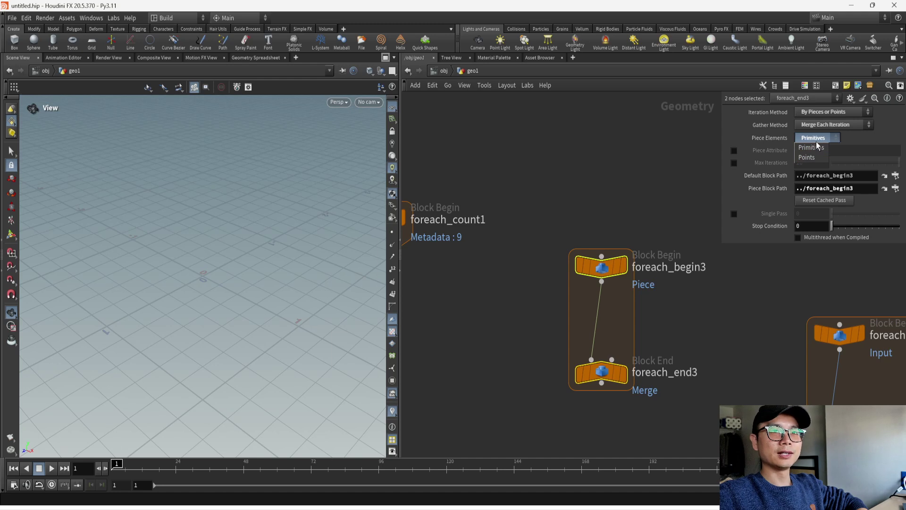
left_click(817, 140)
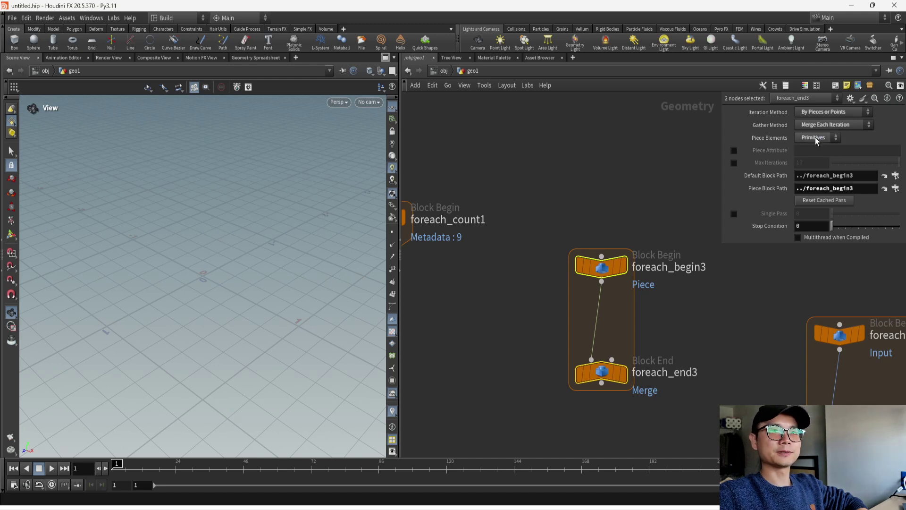
left_click(835, 125)
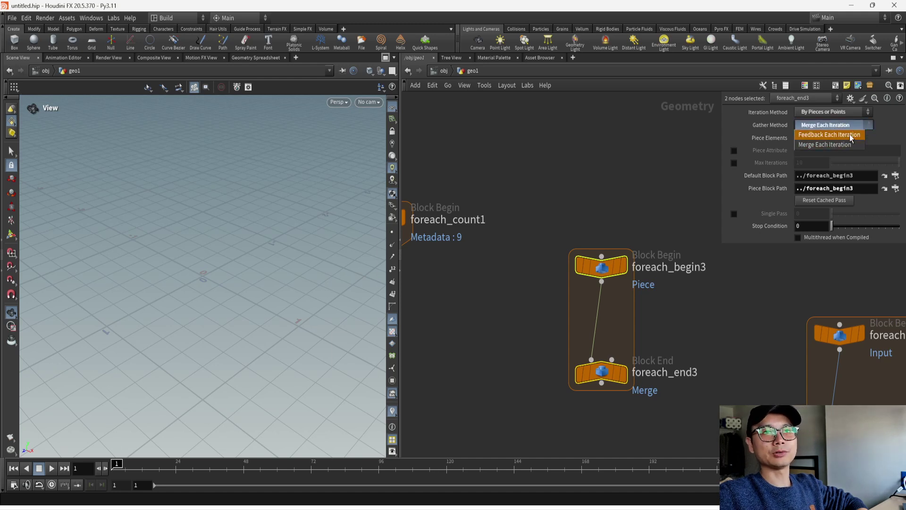
left_click(810, 107)
left_click(851, 115)
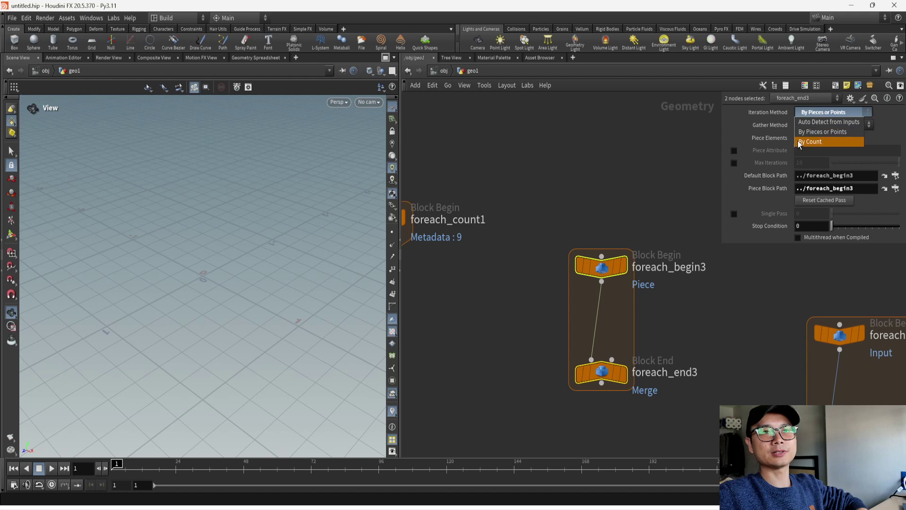
left_click(771, 133)
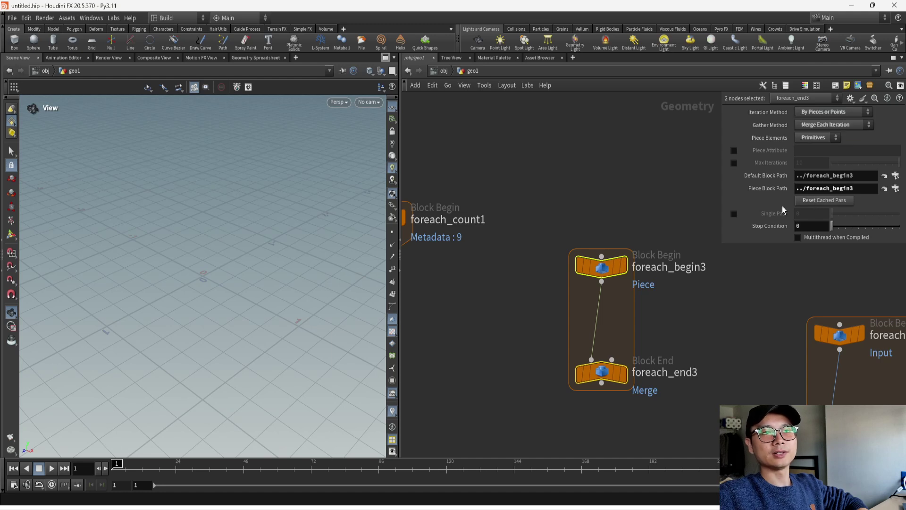
Select the primitive loop's begin node and review its Method options, keeping Extract Piece or Point
left_click_drag(562, 361, 658, 426)
left_click_drag(644, 208, 592, 305)
left_click(821, 112)
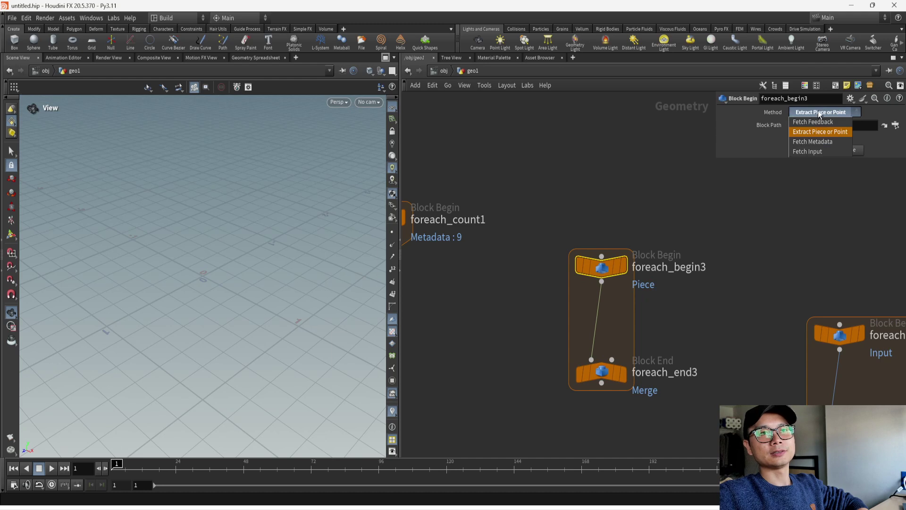
left_click(821, 132)
Create a meta import node from the primitive loop's begin node and review its Method options, keeping Fetch Metadata
middle_click_drag(554, 301, 504, 295)
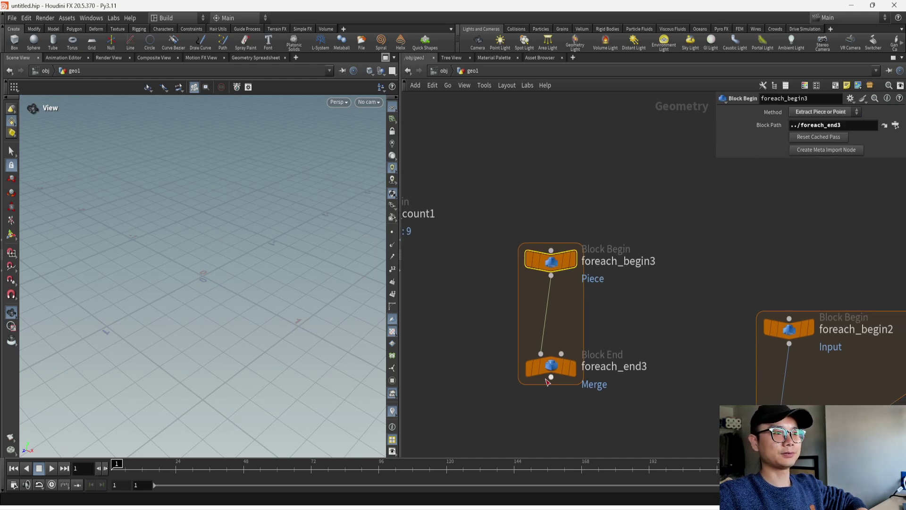
left_click(818, 151)
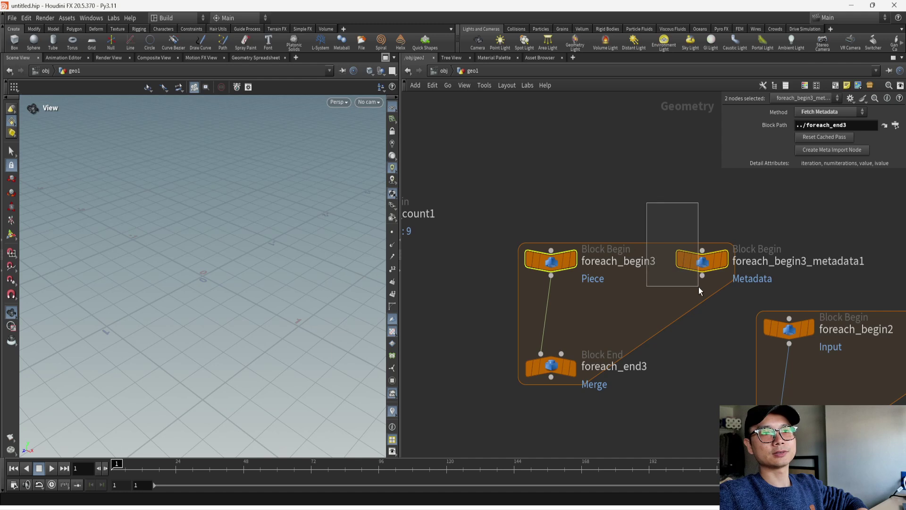
left_click_drag(647, 203, 698, 286)
middle_click(698, 260)
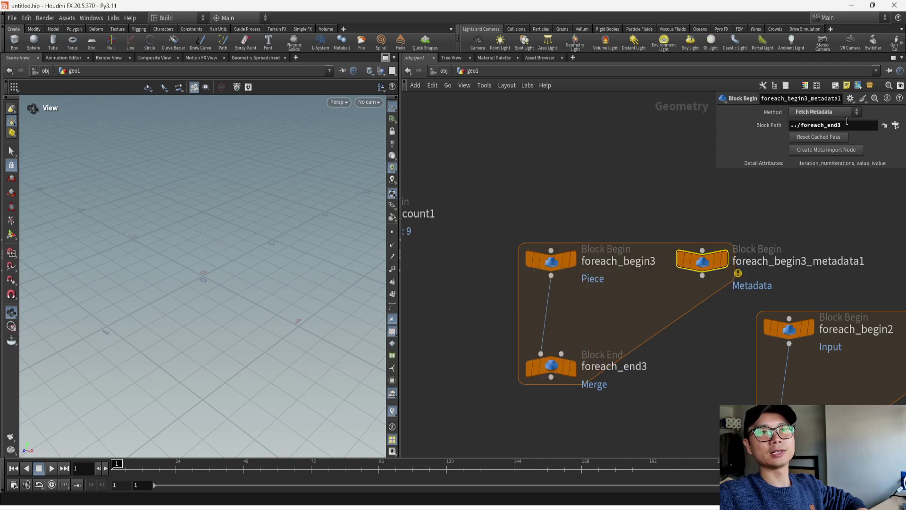
left_click(826, 112)
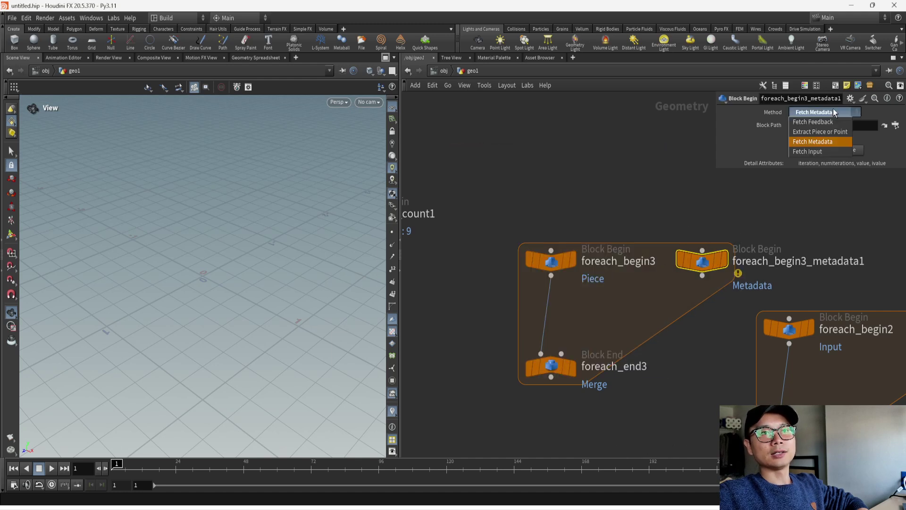
left_click(808, 143)
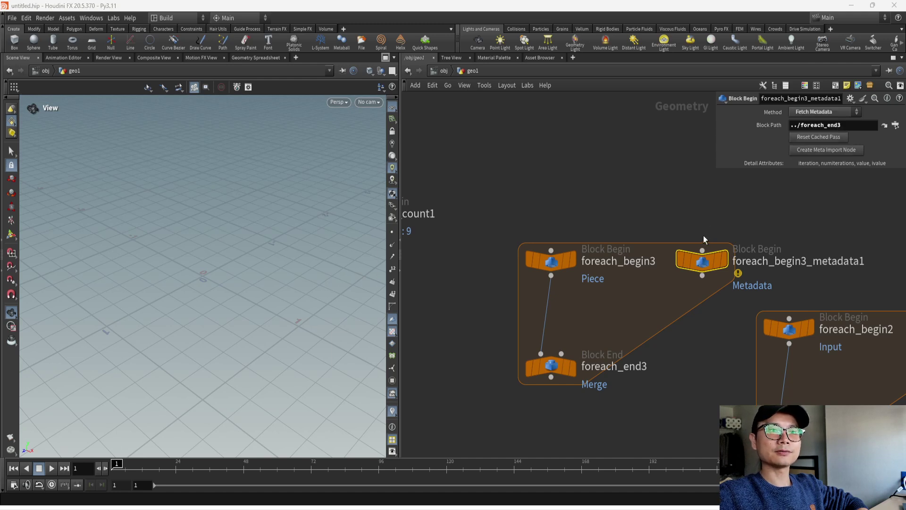
middle_click_drag(703, 236, 671, 231)
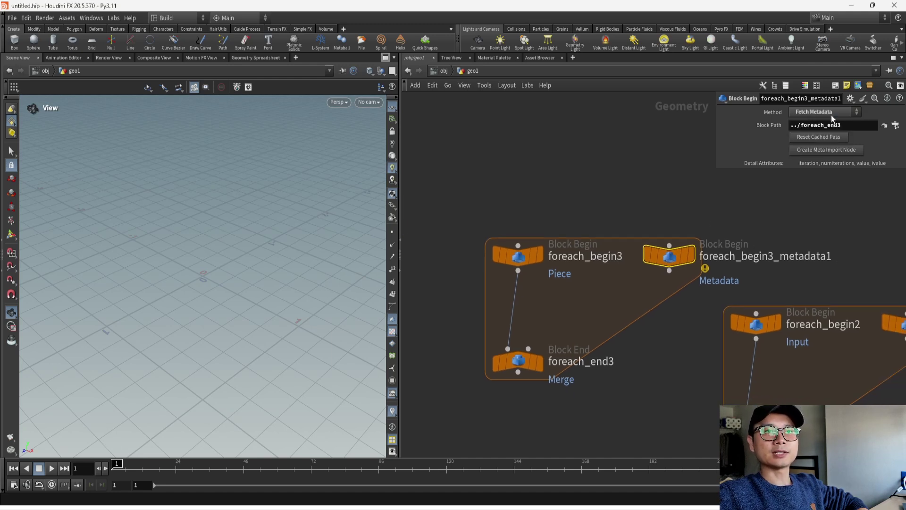
mouse_move(652, 255)
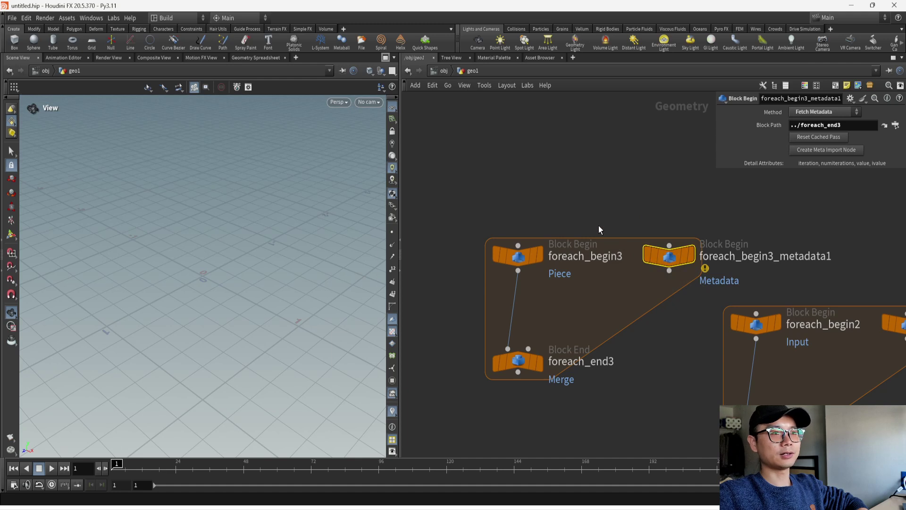
Select the primitive loop's end node to review its settings
middle_click_drag(599, 230, 633, 240)
scroll(636, 241, "down", 3)
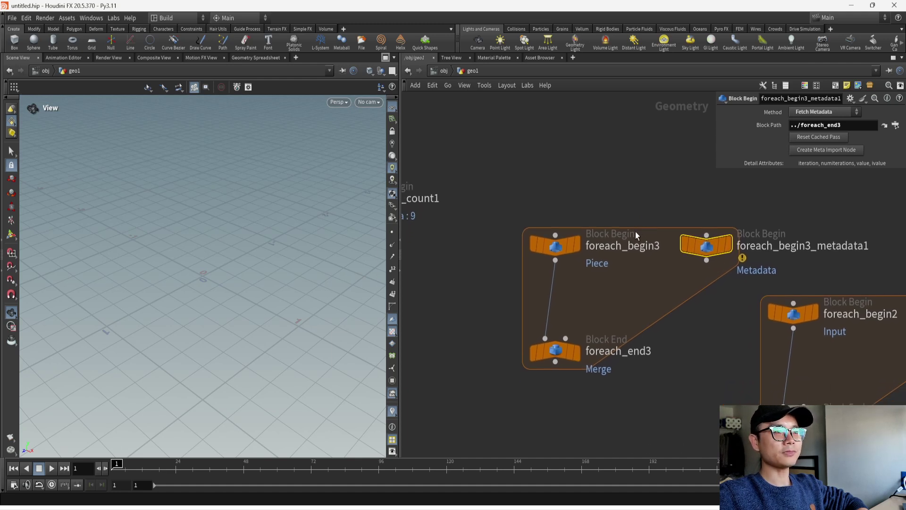
left_click_drag(552, 206, 555, 308)
scroll(571, 325, "up", 2)
Switch to the unsaved Blender file and reposition the For Each Element zone in the node tree
mouse_move(547, 504)
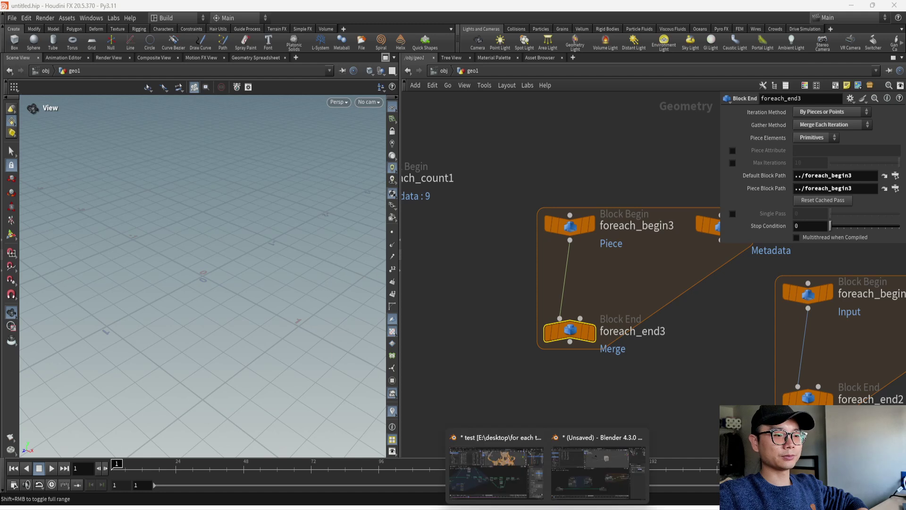
left_click(585, 465)
scroll(415, 338, "down", 1)
middle_click_drag(335, 345, 407, 349)
left_click_drag(305, 273, 415, 373)
left_click_drag(408, 320, 381, 292)
scroll(381, 291, "up", 1)
middle_click_drag(352, 308, 452, 323)
scroll(395, 316, "up", 2)
middle_click_drag(395, 316, 369, 320)
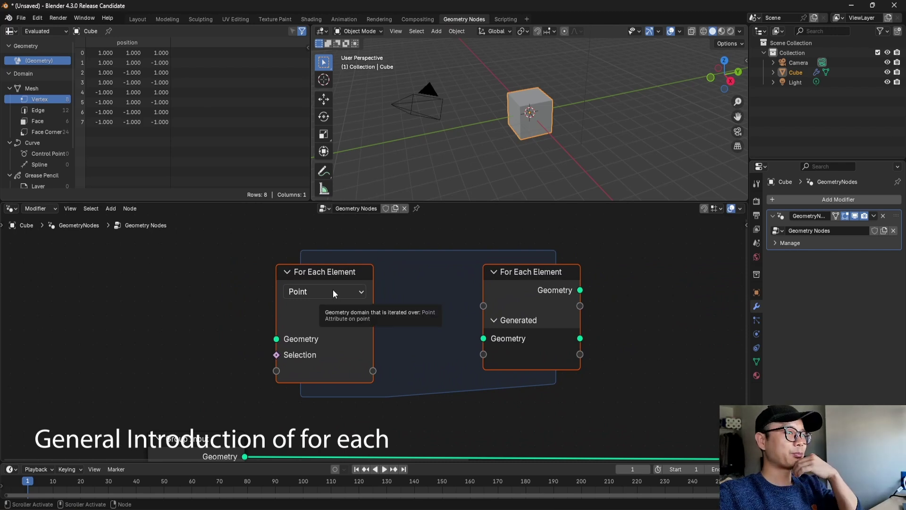
Review the domain options of the For Each Element zone, keeping Point
left_click(330, 292)
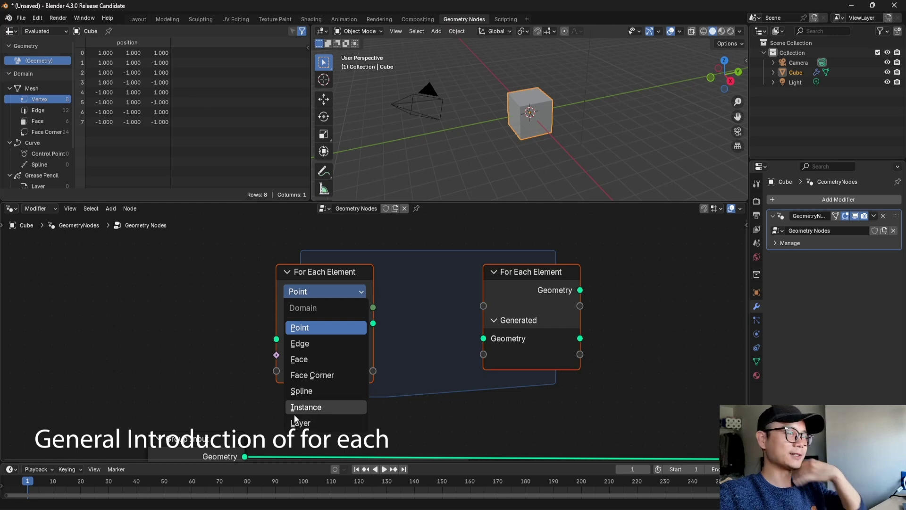
middle_click_drag(322, 329, 332, 316)
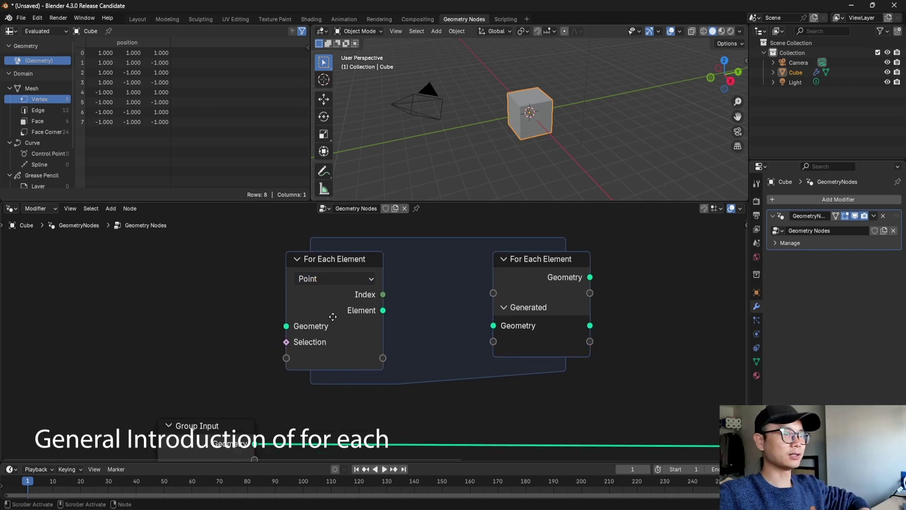
scroll(277, 326, "up", 2)
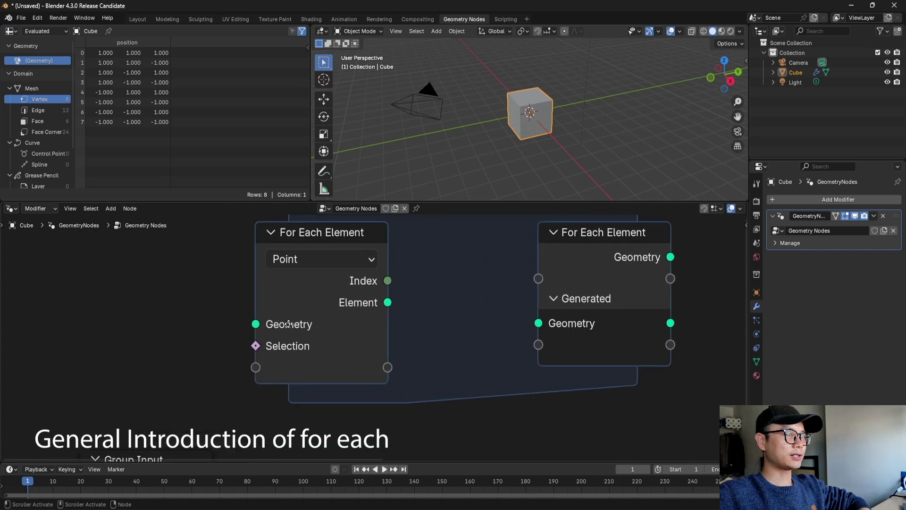
Add a Cube mesh node with its Mesh output feeding the For Each Element zone's Geometry input
mouse_move(265, 350)
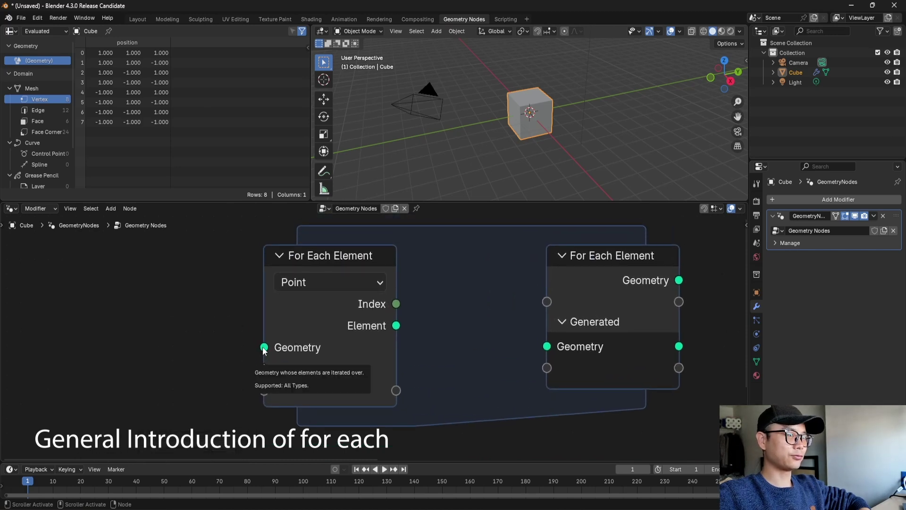
key("shift+a")
type("box")
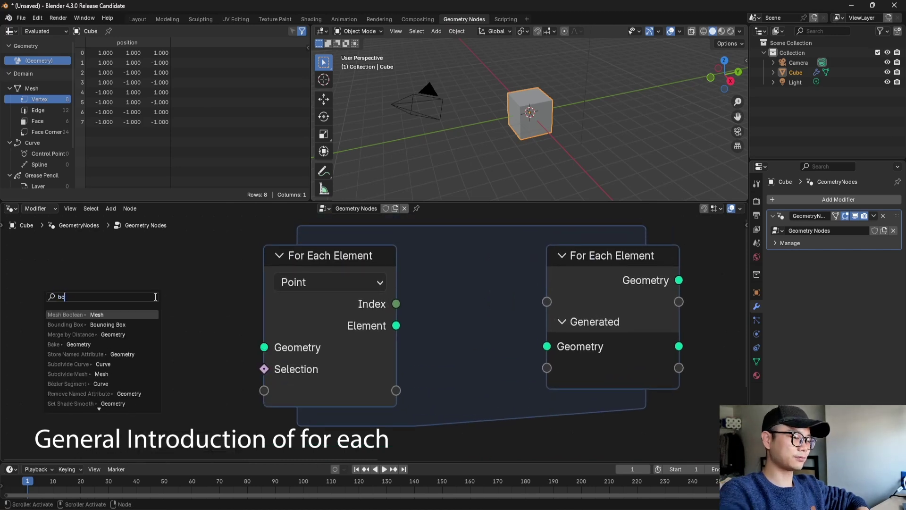
key("BackSpace")
key("BackSpace")
key("BackSpace")
type("cube")
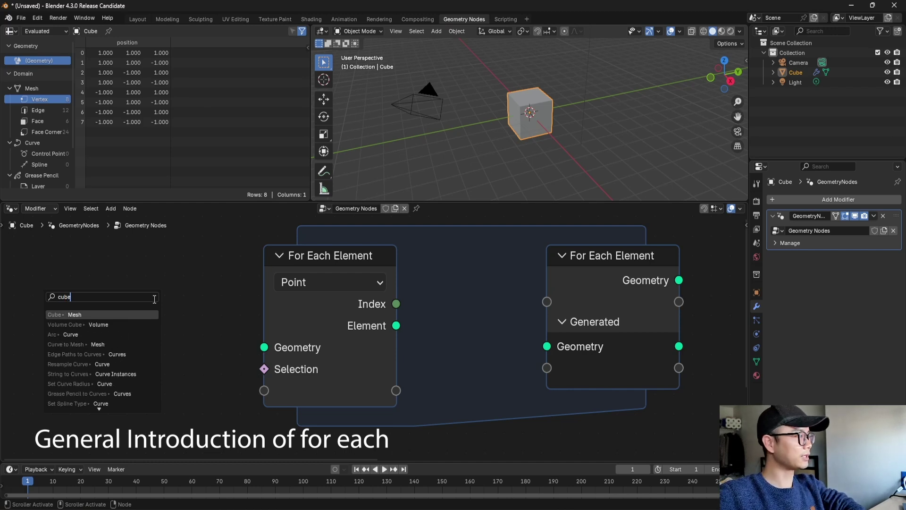
key("Return")
scroll(208, 333, "down", 4)
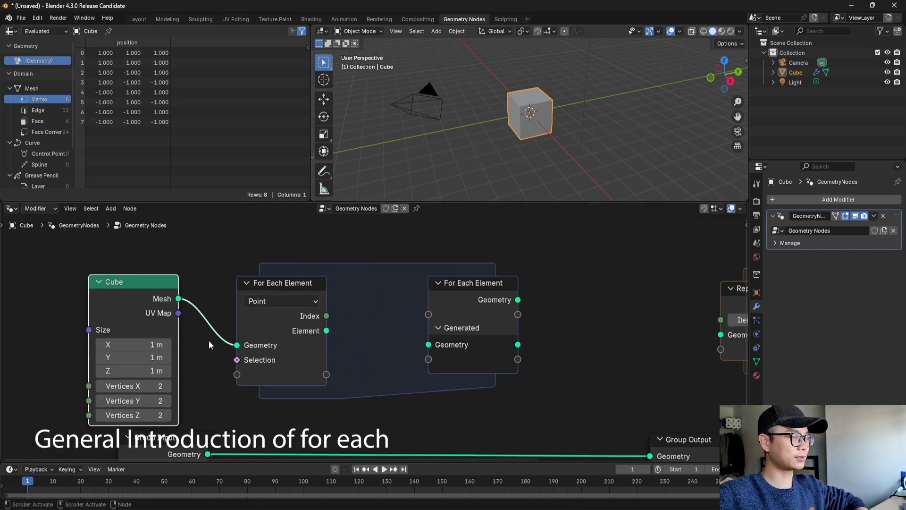
Move the Group Input and Group Output nodes beneath the zone and connect the zone's main Geometry output to Group Output
middle_click_drag(176, 360, 163, 351)
left_click_drag(170, 382, 635, 466)
left_click_drag(550, 417, 520, 419)
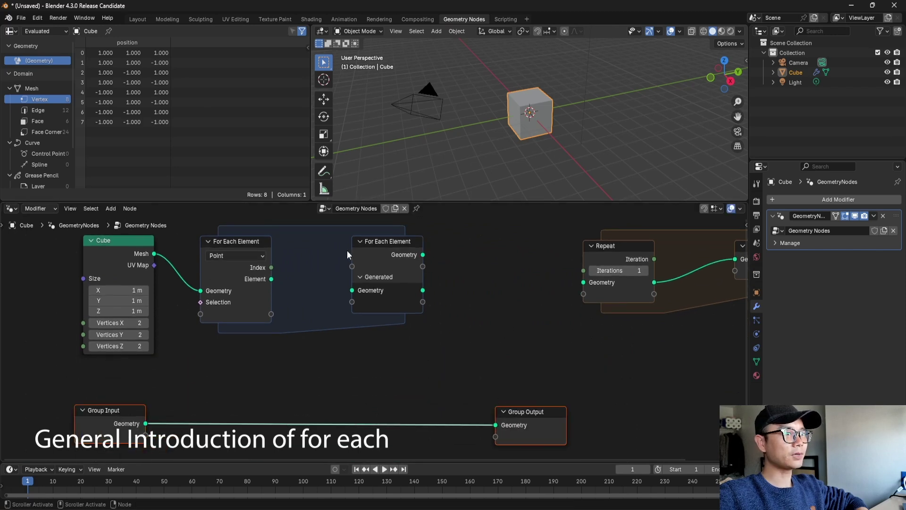
left_click_drag(422, 255, 496, 382)
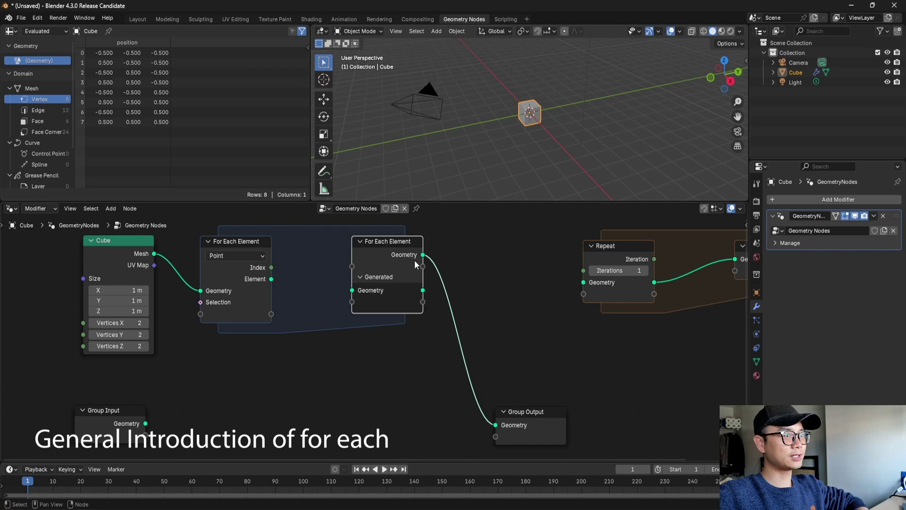
Inspect the description of the zone's main Geometry output and compare it with the source Cube node
mouse_move(423, 256)
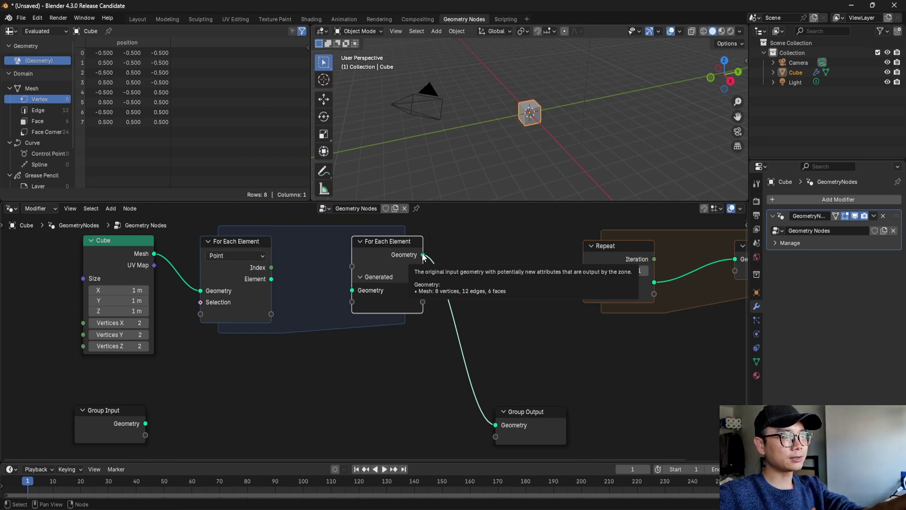
left_click(118, 257)
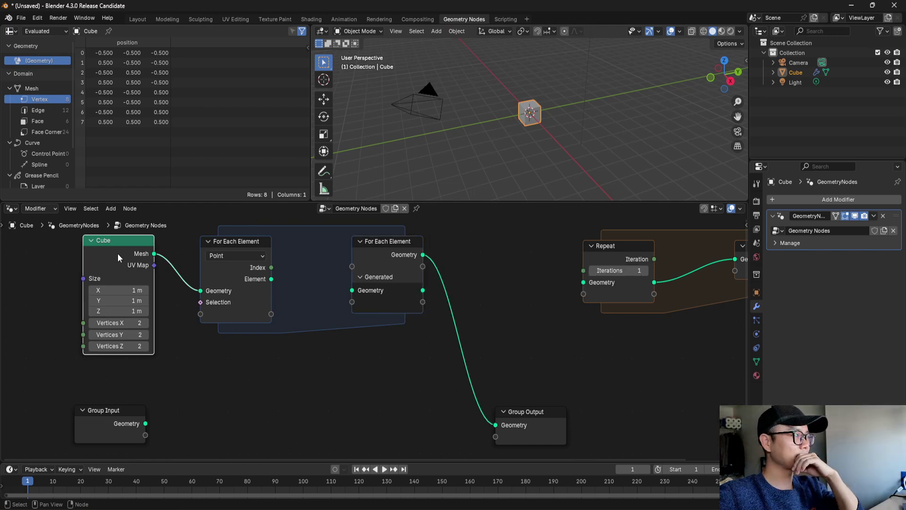
left_click(399, 256)
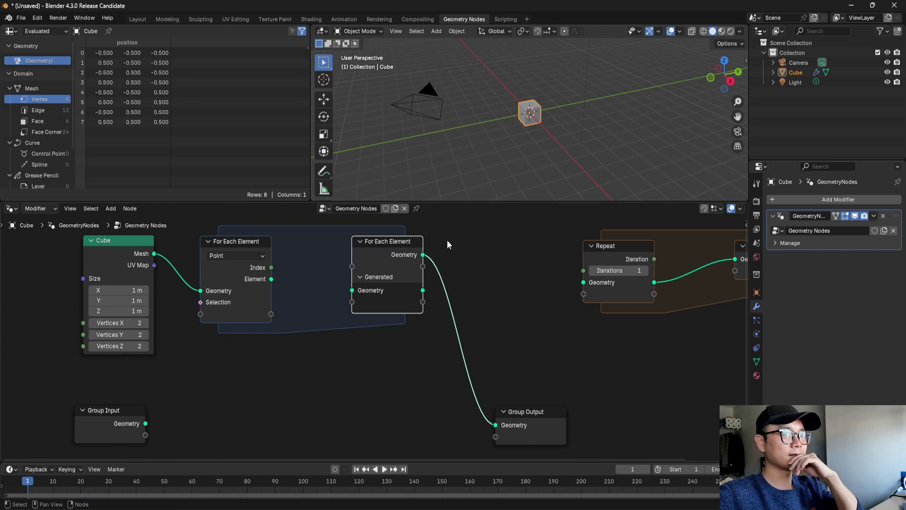
mouse_move(424, 255)
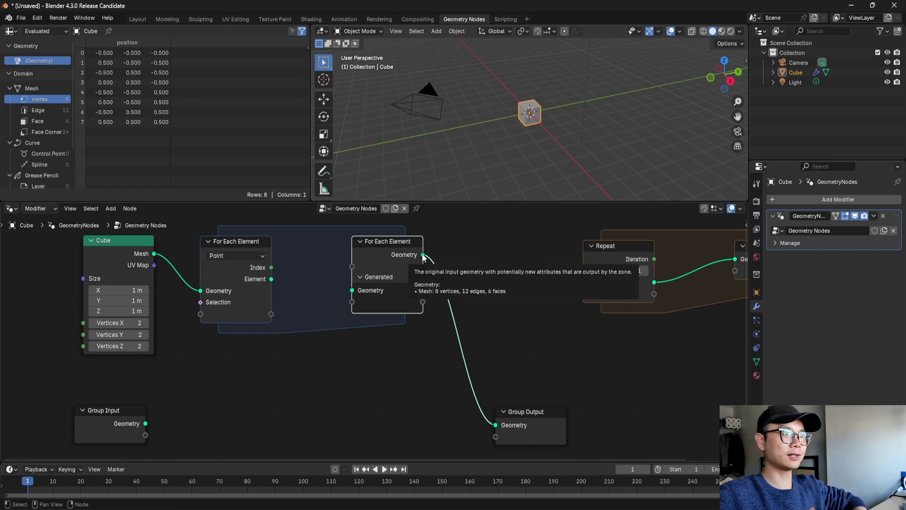
Compare the Cube's Mesh linked directly to Group Output with the zone's main Geometry output, ending on the zone's output
right_click_drag(450, 360, 512, 289, "ctrl")
key("ctrl+z")
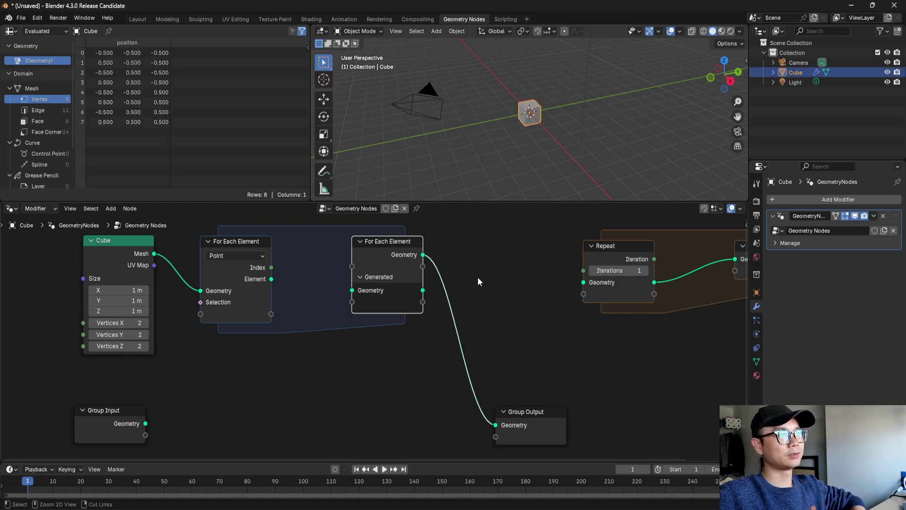
left_click_drag(149, 255, 495, 425)
left_click_drag(423, 255, 495, 424)
Move Group Input aside and connect the zone's Generated Geometry output to Group Output instead of the main Geometry output
left_click(115, 414)
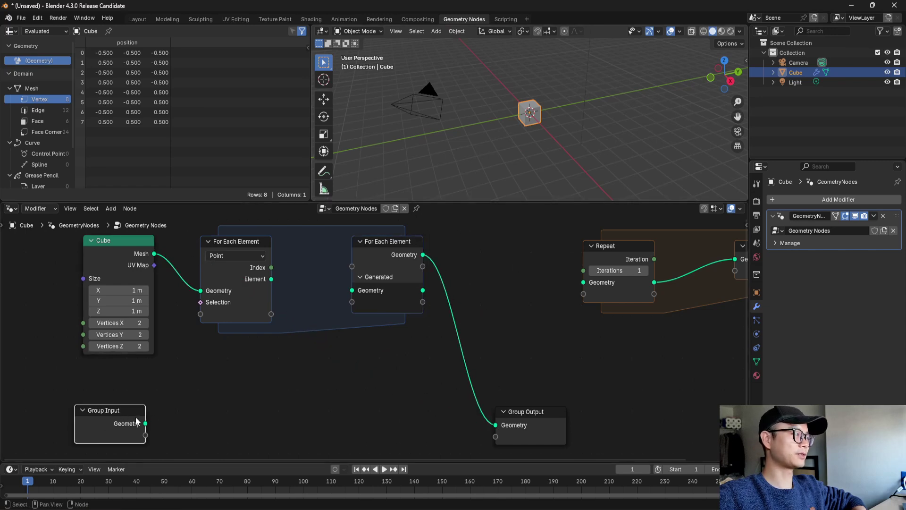
left_click_drag(125, 407, 76, 411)
middle_click_drag(289, 284, 273, 253)
scroll(327, 297, "up", 1)
left_click_drag(430, 280, 509, 426)
left_click_drag(431, 241, 451, 214)
Inspect the descriptions of the zone's Generated Geometry input and output sockets
middle_click_drag(435, 280, 433, 266)
scroll(433, 269, "up", 1)
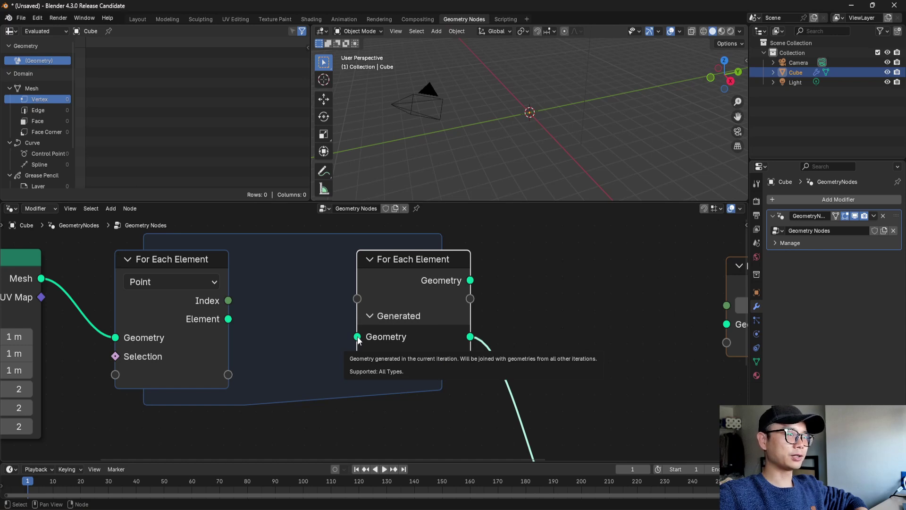
middle_click_drag(357, 336, 343, 331)
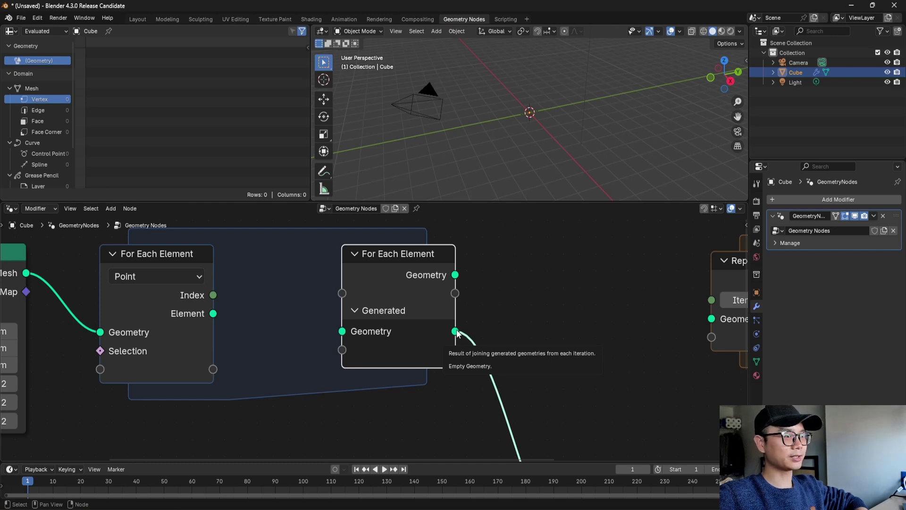
middle_click_drag(214, 331, 285, 339)
scroll(285, 339, "down", 1)
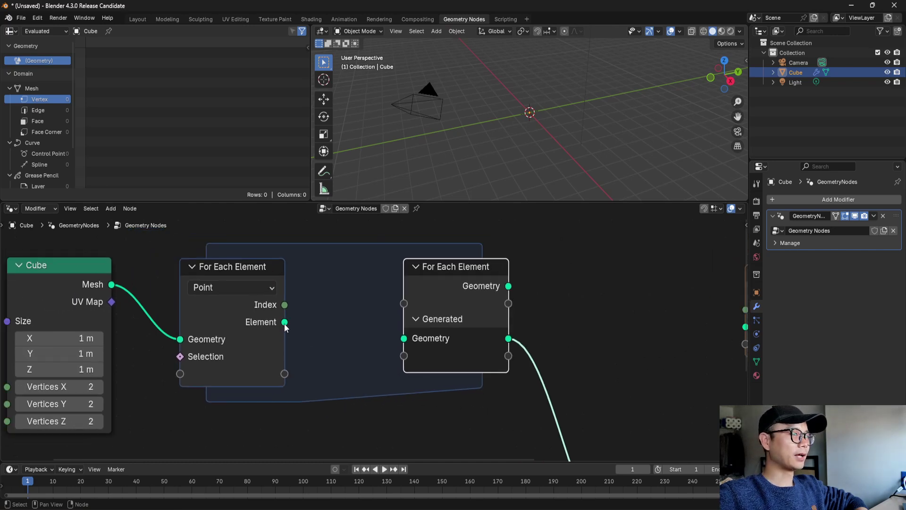
Connect the zone's Element output to its Generated Geometry input and examine the resulting points in the 3D view
mouse_move(285, 323)
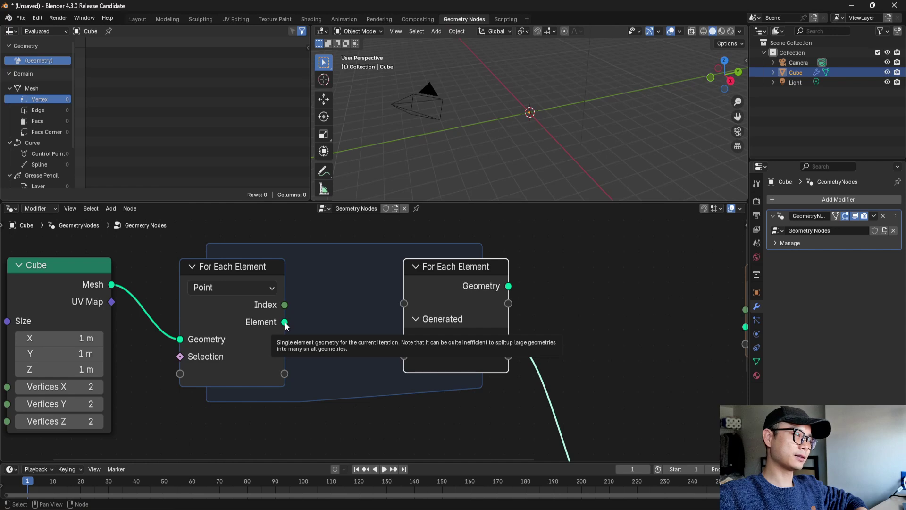
scroll(285, 323, "down", 1)
middle_click_drag(288, 324, 273, 319)
left_click_drag(261, 316, 368, 329)
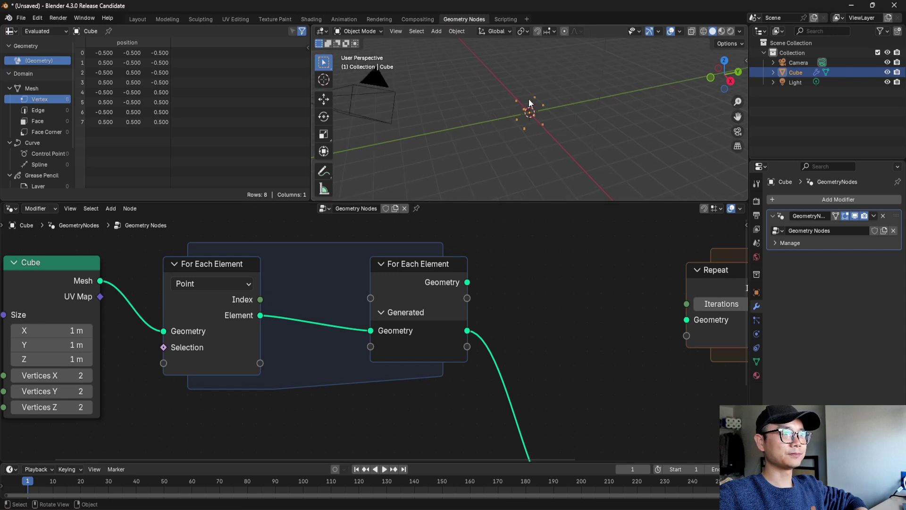
middle_click_drag(525, 120, 573, 106)
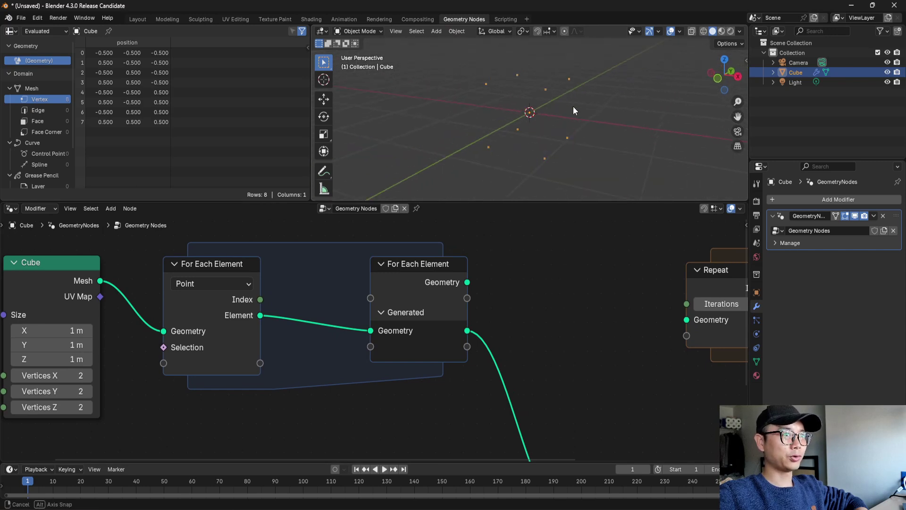
scroll(370, 331, "up", 1)
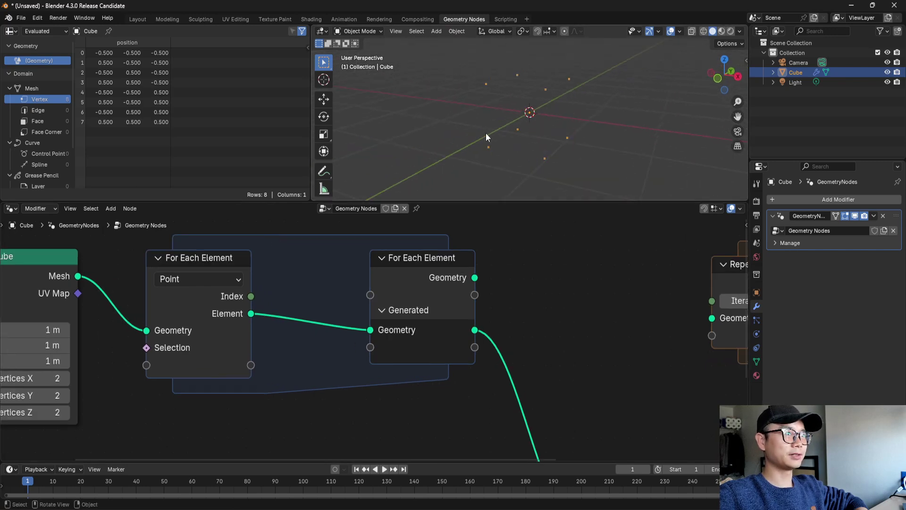
Try the Edge, Face, Face Corner and Spline domains on the For Each Element zone, and return it to Point
left_click(219, 280)
left_click(172, 338)
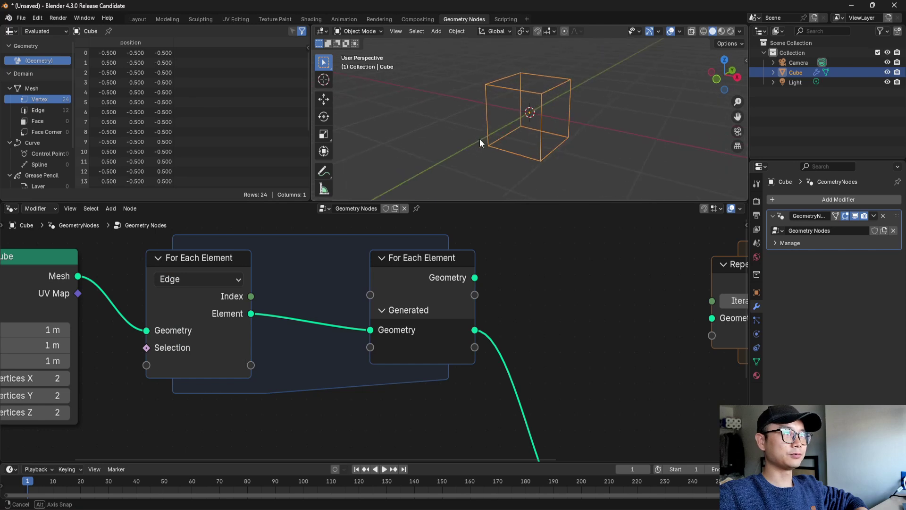
left_click(211, 278)
left_click(175, 352)
left_click(199, 281)
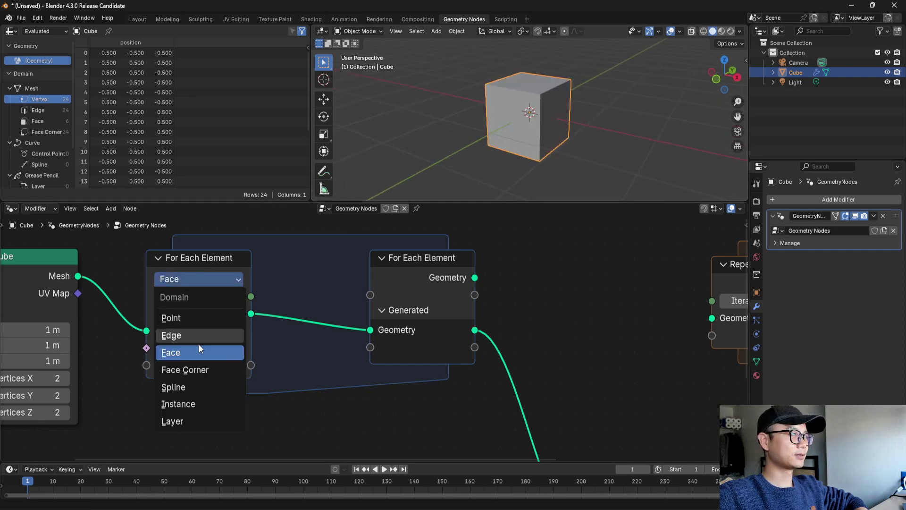
left_click(193, 366)
middle_click_drag(557, 139, 568, 142)
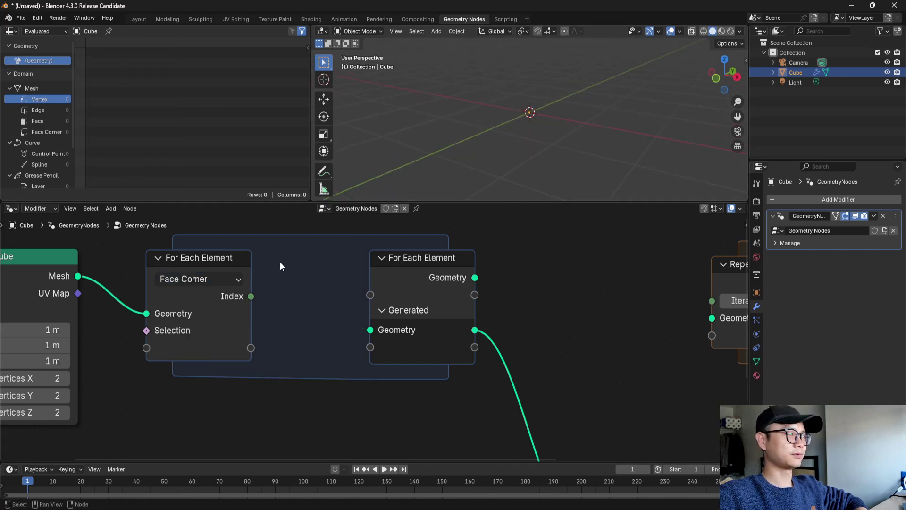
left_click(198, 279)
left_click(186, 388)
left_click(198, 279)
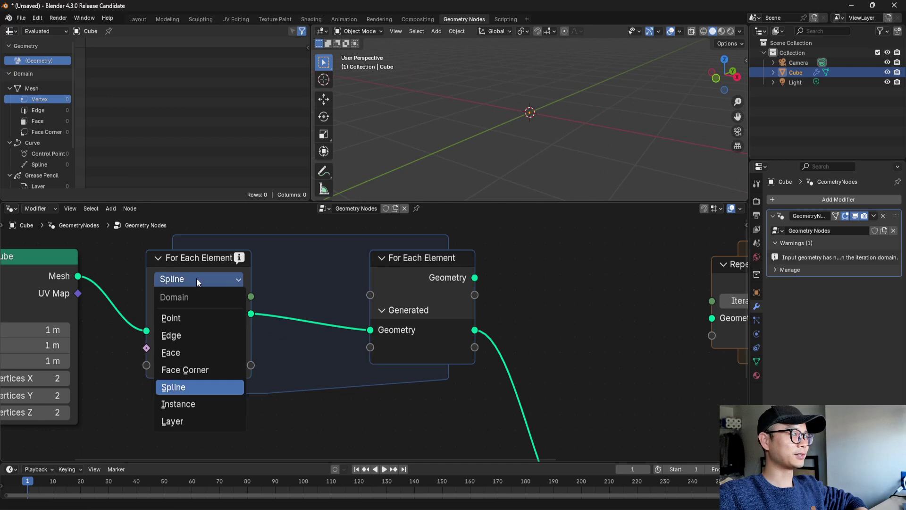
left_click(192, 318)
scroll(350, 276, "down", 1)
scroll(217, 289, "up", 1)
scroll(219, 287, "down", 2)
left_click(222, 274)
Delete the Repeat zone from the node tree
middle_click_drag(300, 288, 248, 287)
scroll(337, 290, "down", 3)
scroll(331, 294, "up", 1)
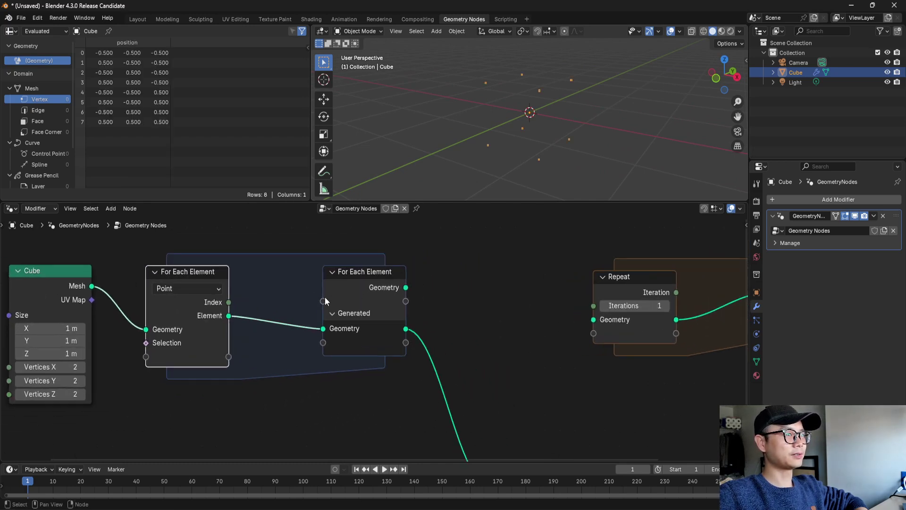
middle_click_drag(324, 296, 359, 296)
scroll(425, 307, "down", 2)
scroll(483, 312, "right", 4, "ctrl")
left_click(471, 284)
key("x")
Examine the For Each Element zone's Selection input and the descriptions of its Index and Element outputs
middle_click_drag(323, 291, 550, 292)
scroll(384, 304, "up", 3)
scroll(385, 303, "down", 3)
scroll(385, 303, "up", 3)
scroll(392, 286, "up", 2)
middle_click_drag(373, 291, 289, 304)
scroll(289, 304, "up", 1)
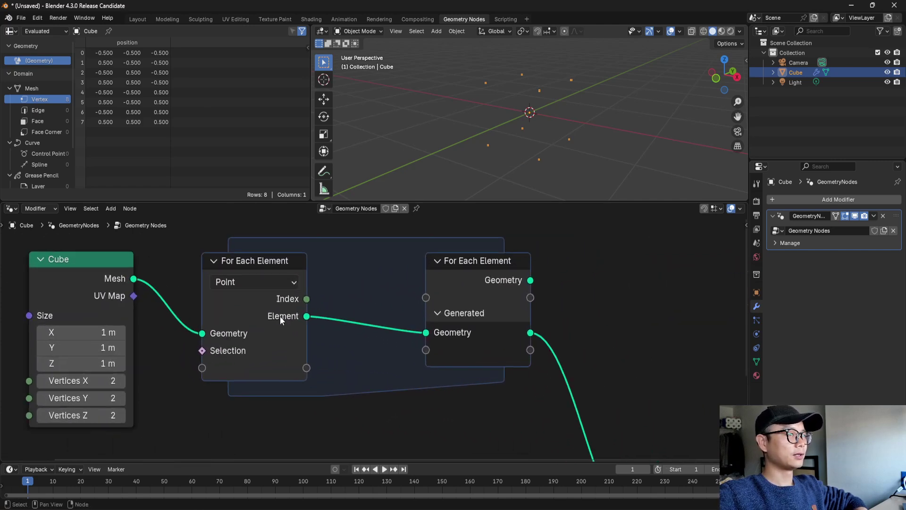
mouse_move(203, 351)
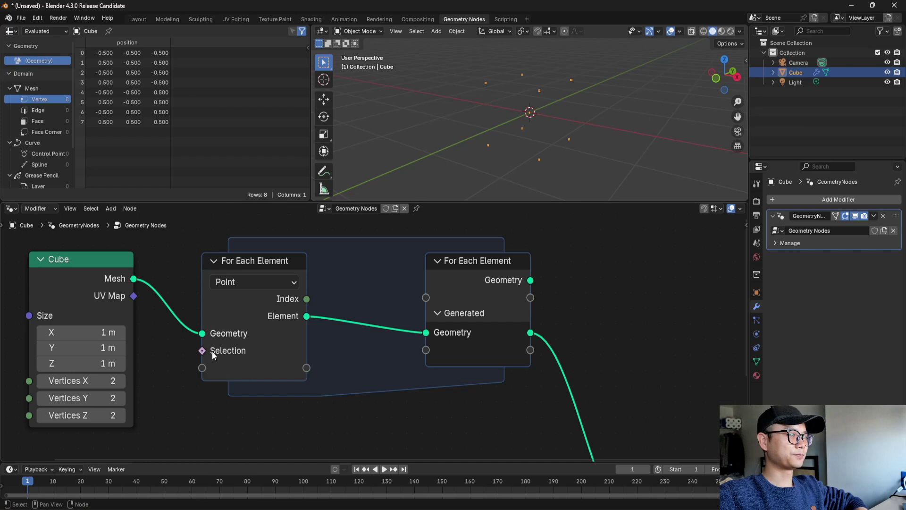
mouse_move(308, 299)
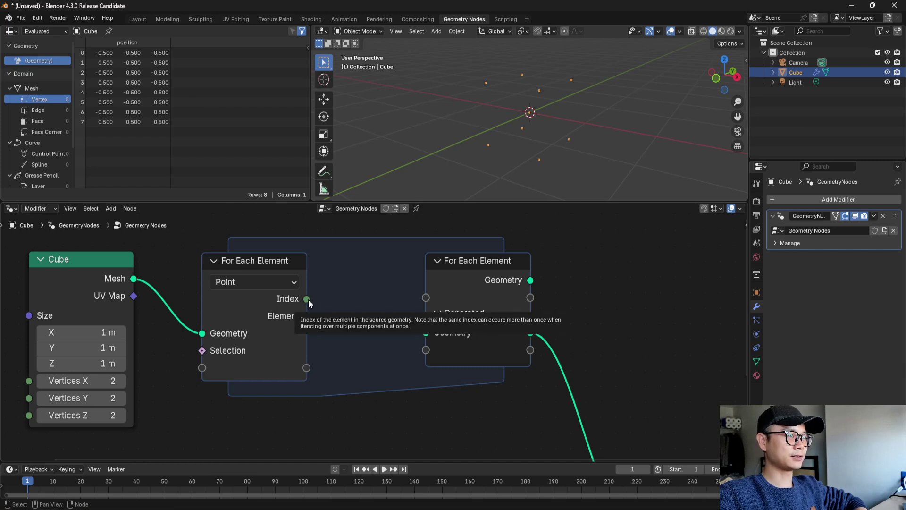
left_click(293, 302)
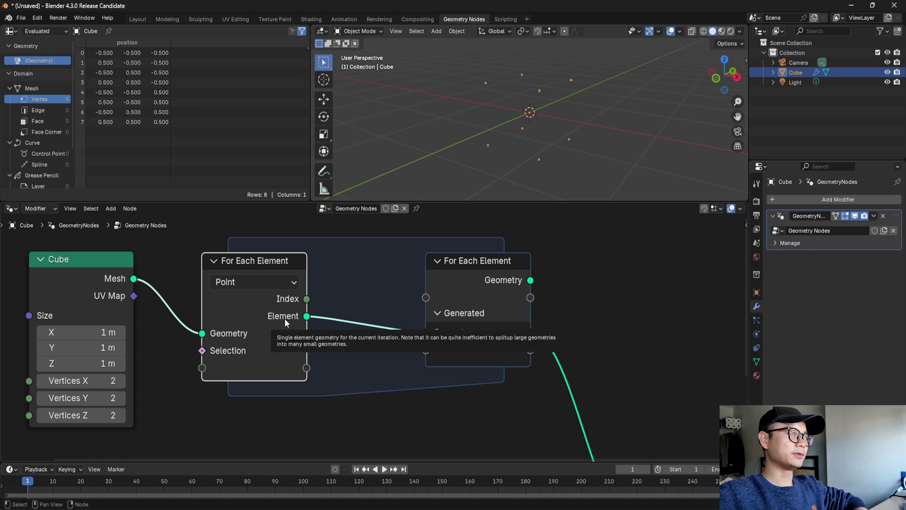
scroll(313, 318, "up", 1)
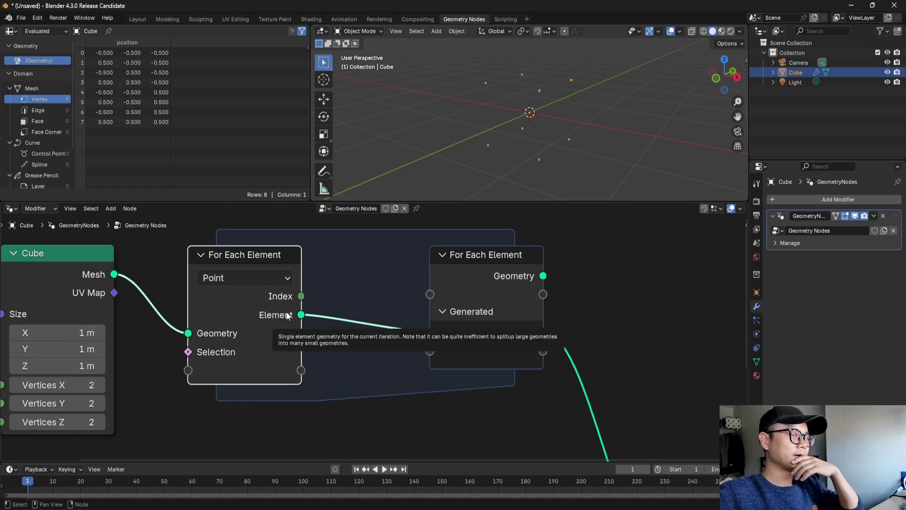
Examine the For Each Element zone's Index and Element outputs and its empty sockets for adding new links
scroll(292, 317, "up", 2)
scroll(284, 317, "up", 2)
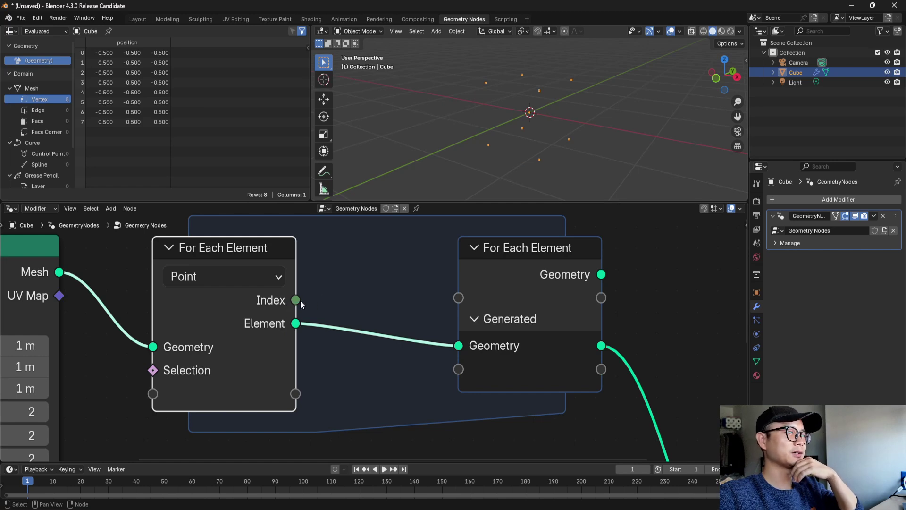
scroll(329, 304, "down", 2)
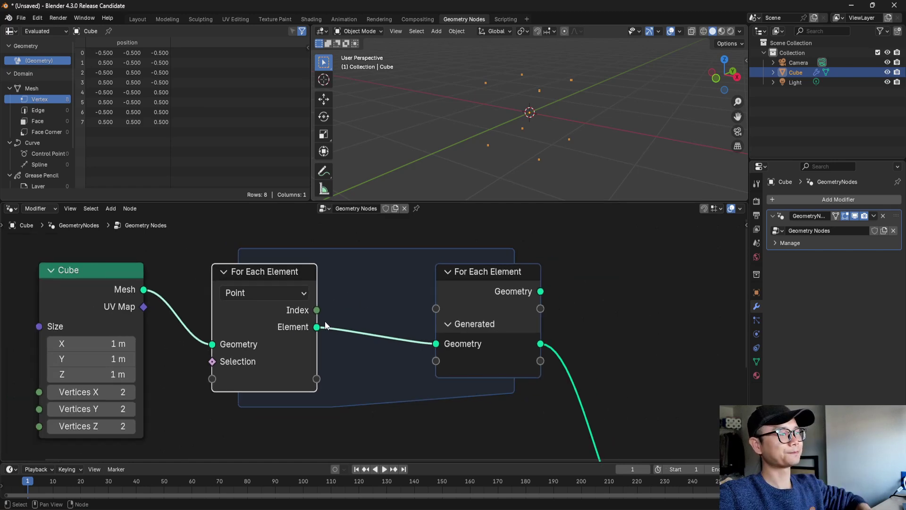
middle_click_drag(425, 349, 401, 330)
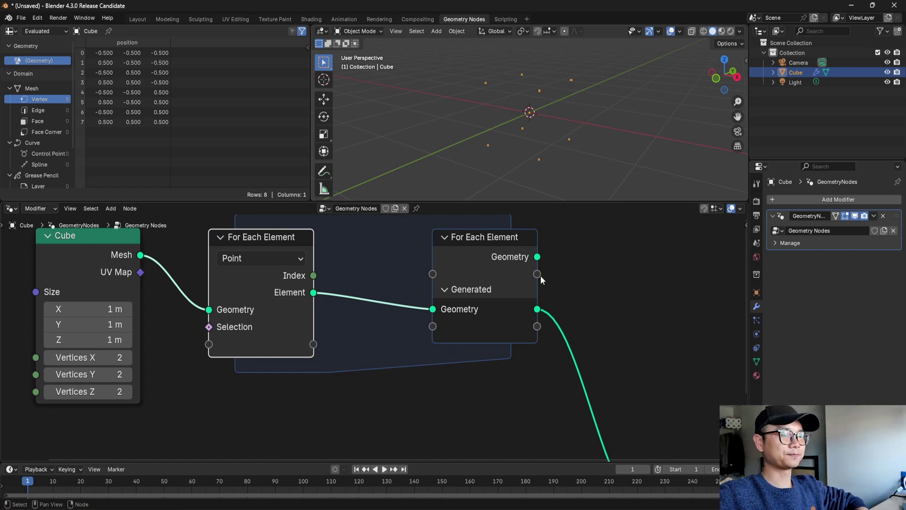
scroll(441, 332, "up", 1)
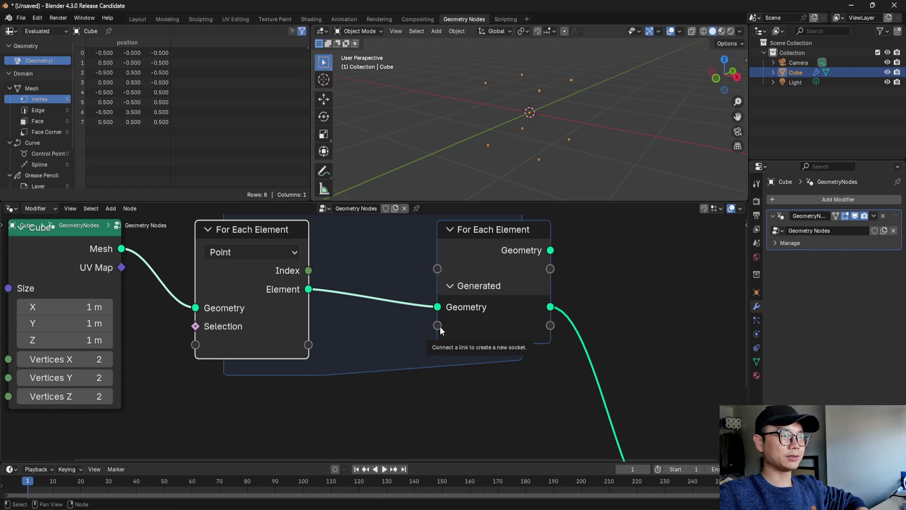
Add a Repeat zone beside the For Each Element zone in the node tree, clear of its nodes
scroll(528, 303, "down", 4)
middle_click_drag(643, 246, 488, 272)
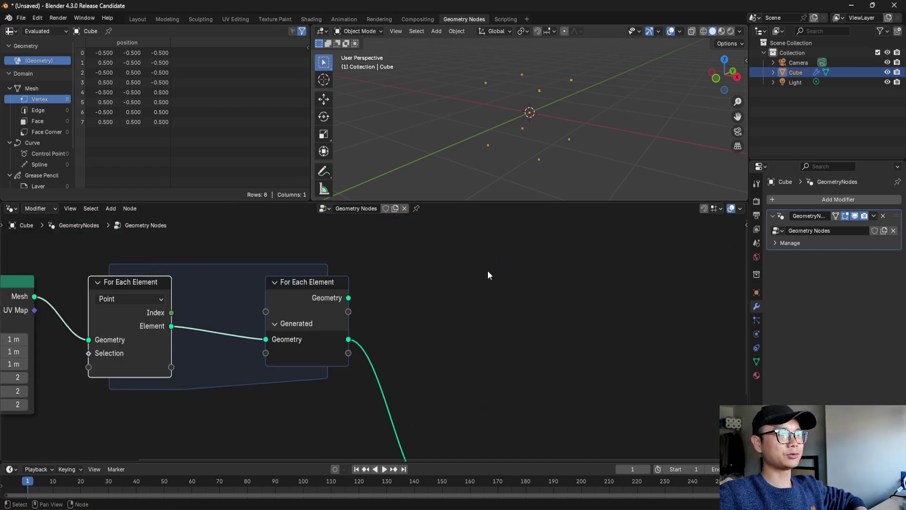
key("shift+a")
type("rep")
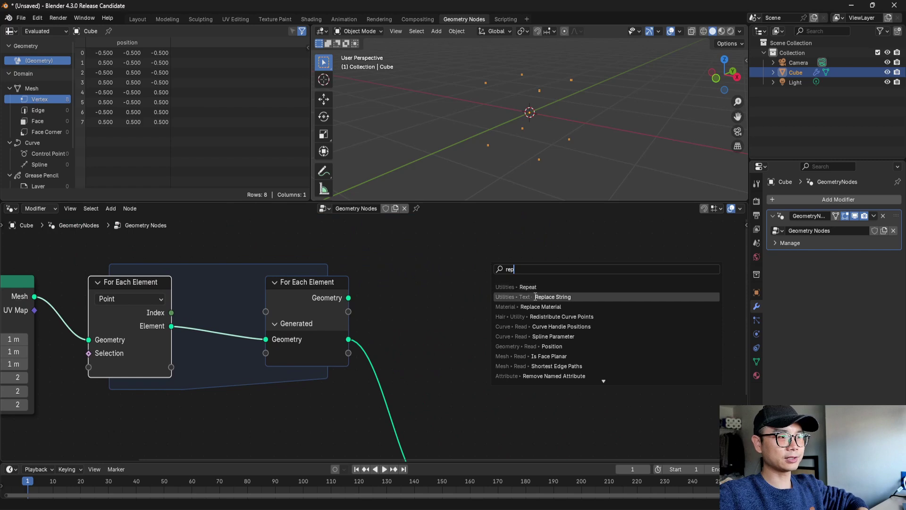
left_click(528, 287)
left_click(465, 339)
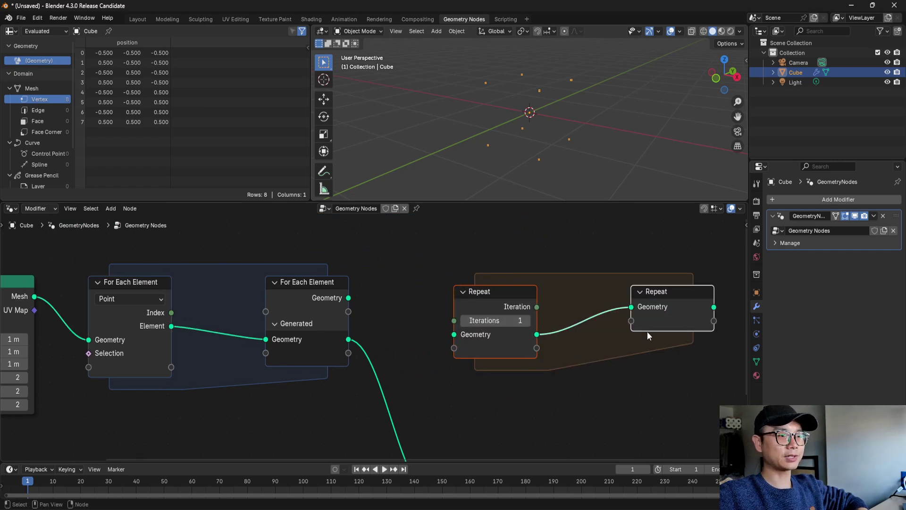
left_click(662, 298)
left_click_drag(518, 299, 590, 274)
Add a Position node and connect it to the empty socket on the For Each Element input node
scroll(237, 355, "up", 1)
middle_click_drag(147, 353, 354, 343)
scroll(238, 356, "up", 1)
scroll(398, 341, "up", 1)
key("shift+a")
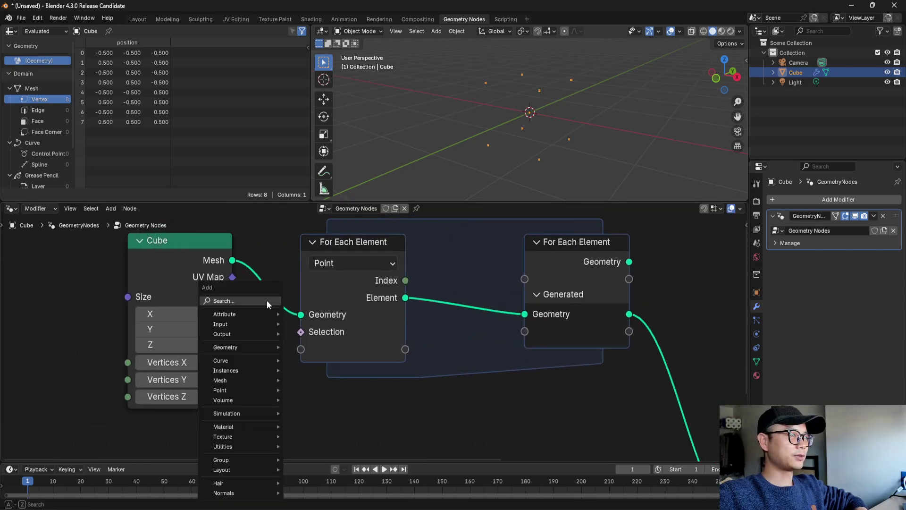
left_click(267, 300)
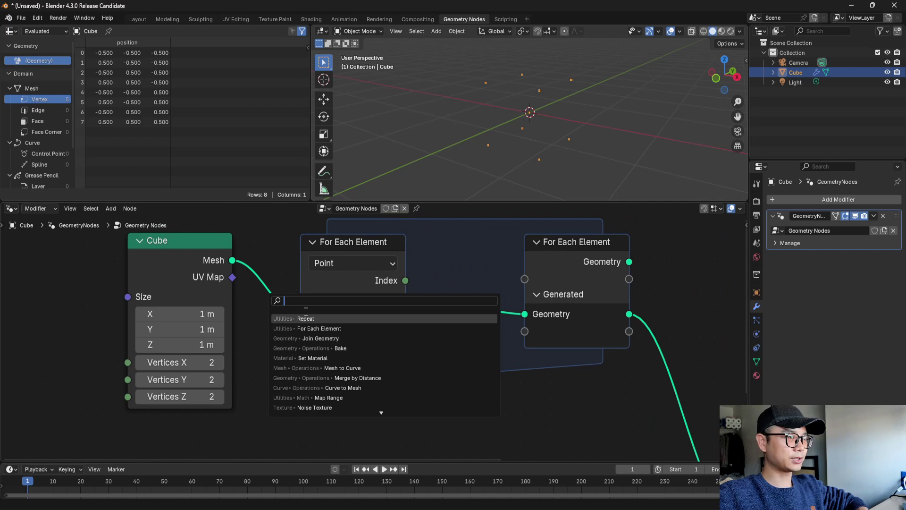
type("pos")
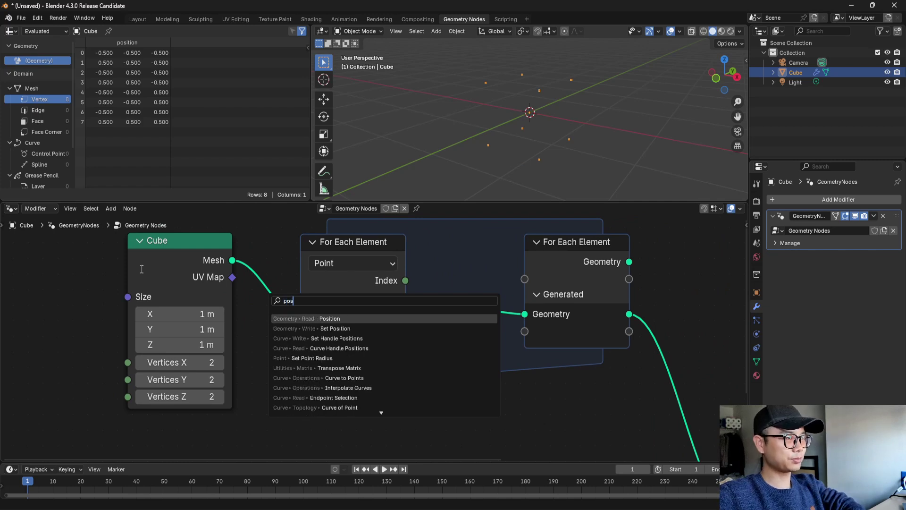
key("Return")
left_click(403, 418)
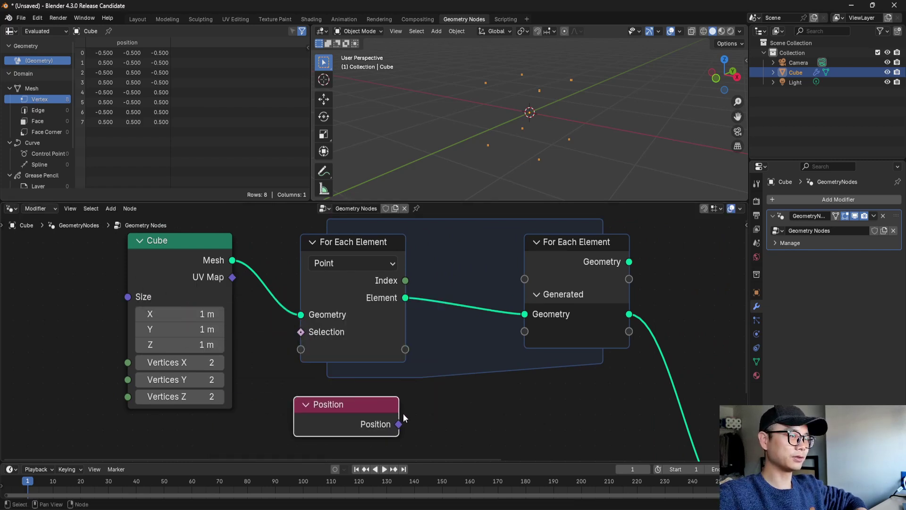
left_click_drag(399, 424, 302, 352)
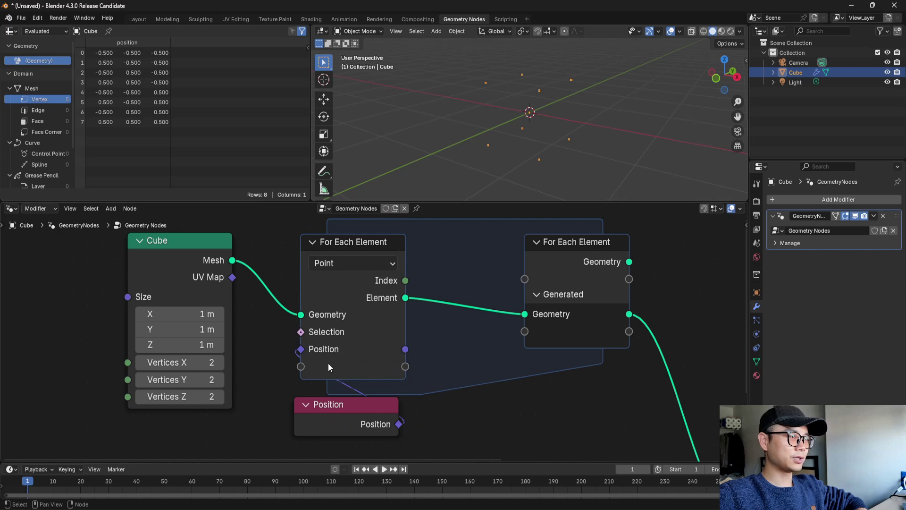
Place the Position node directly below the Cube node
middle_click_drag(329, 367, 279, 319)
left_click_drag(320, 364, 173, 386)
middle_click_drag(306, 401, 381, 416)
left_click_drag(242, 408, 231, 411)
left_click_drag(210, 419, 202, 420)
middle_click_drag(206, 252, 204, 274)
scroll(206, 267, "down", 1, "shift")
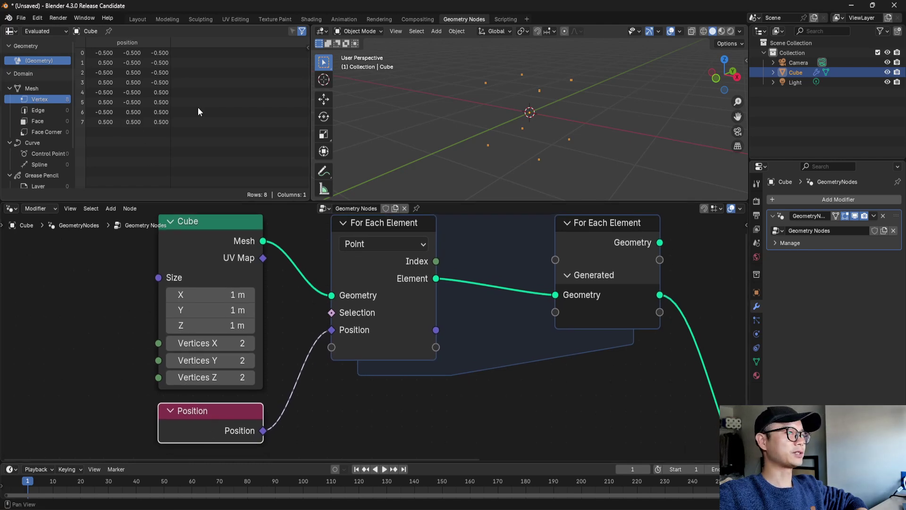
Preview the Cube's mesh with the Position value in a Viewer node, and delete the Viewer after checking the spreadsheet
scroll(250, 254, "down", 1)
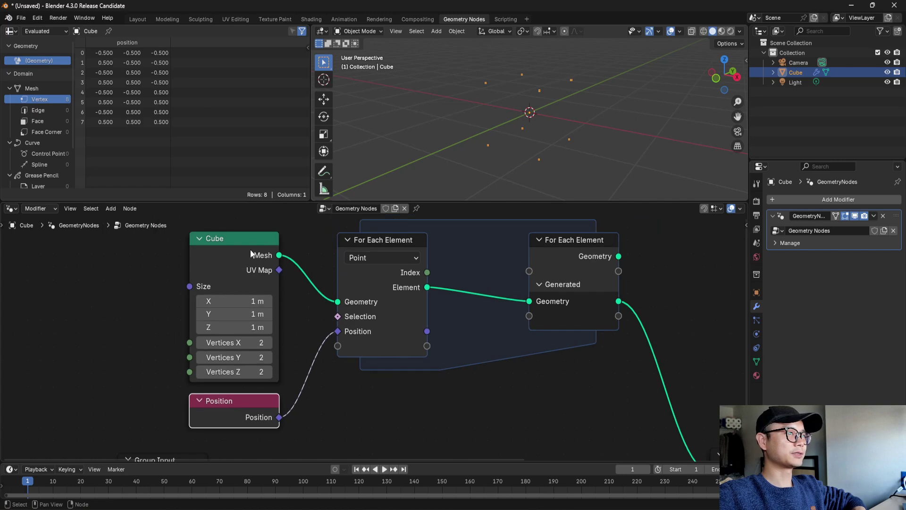
left_click(250, 254, "ctrl+shift")
left_click_drag(279, 417, 304, 280)
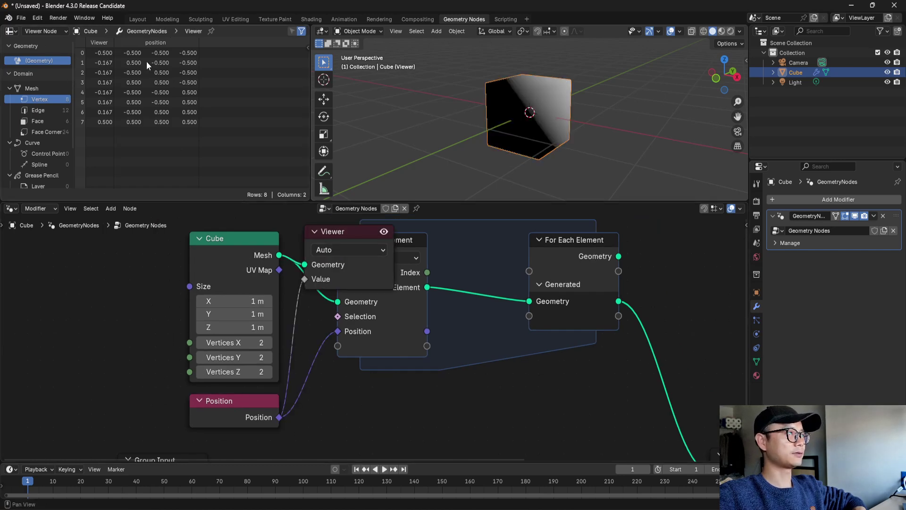
left_click(336, 229)
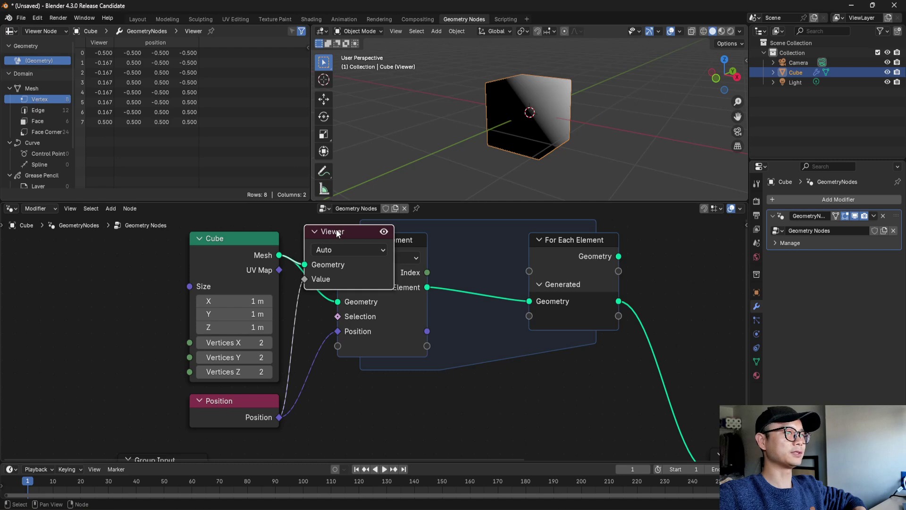
left_click_drag(332, 231, 341, 285)
key("Delete")
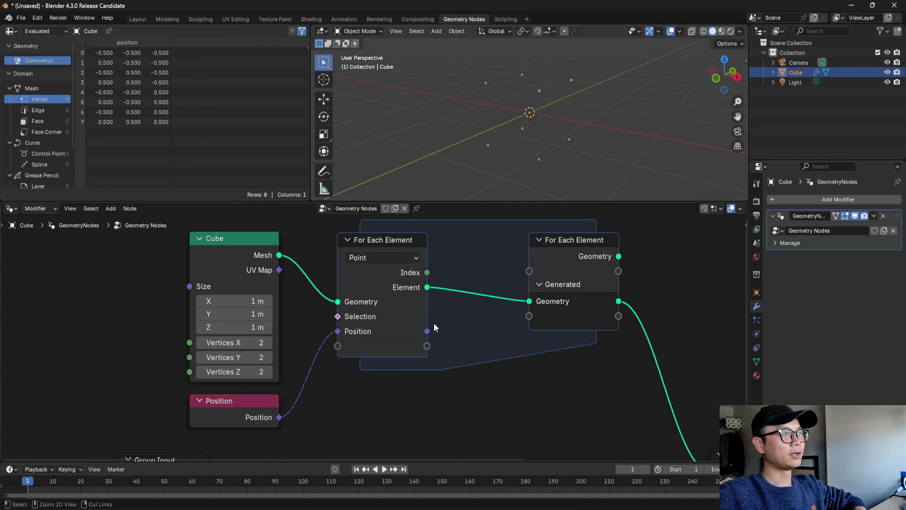
Preview the zone's Element geometry with the Index value in a Viewer node and check the spreadsheet
scroll(441, 331, "up", 1)
middle_click_drag(446, 332, 420, 332)
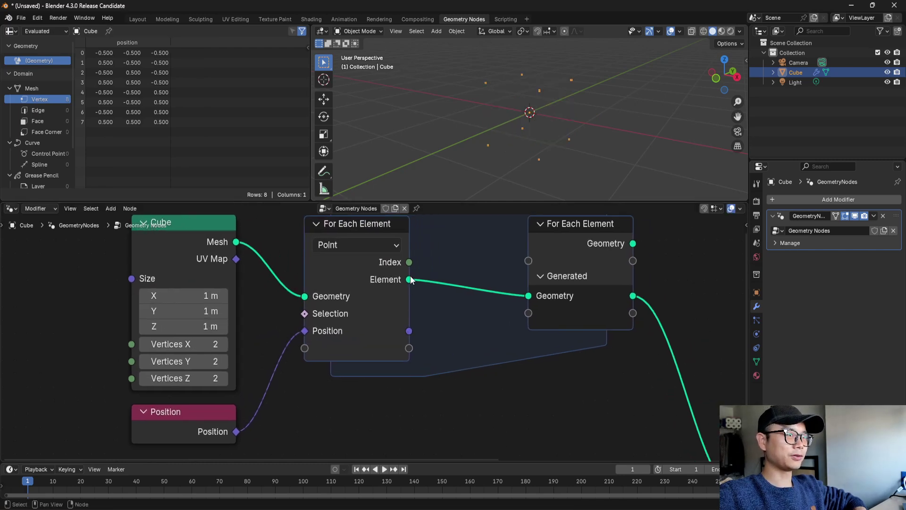
left_click(408, 279, "ctrl+shift")
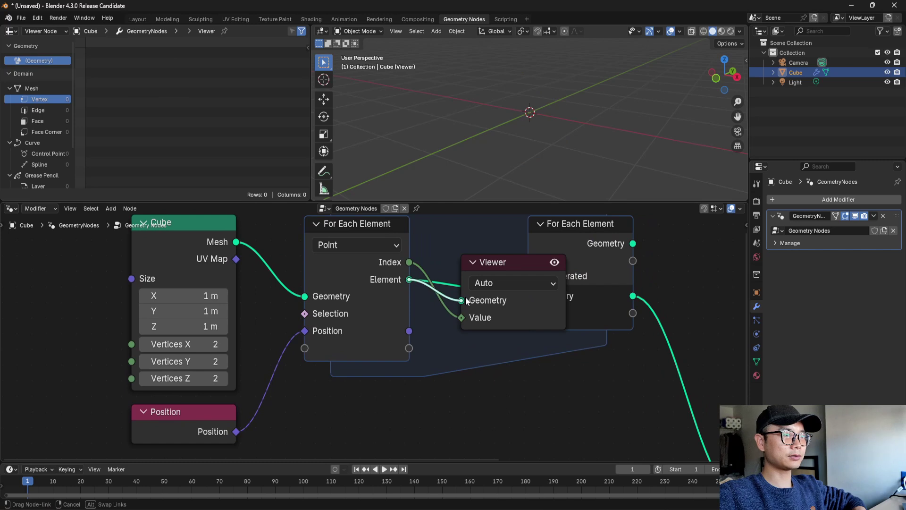
scroll(453, 321, "up", 1)
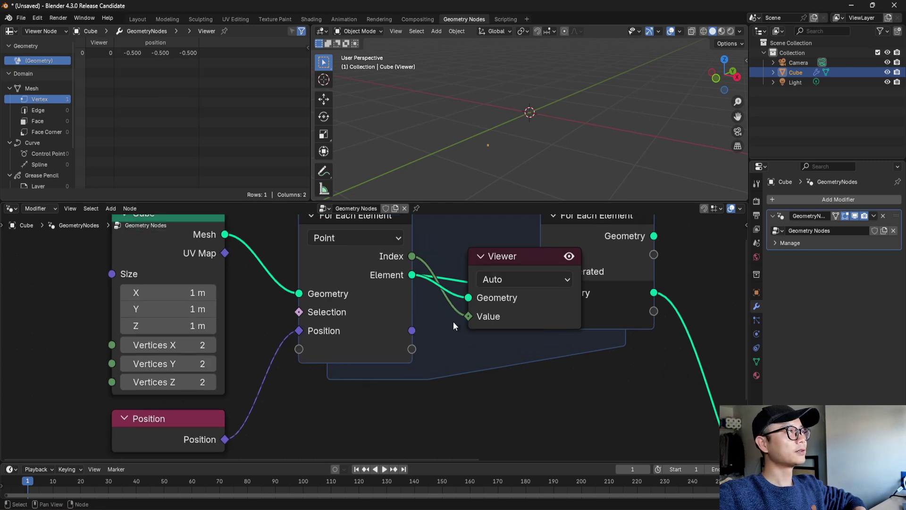
left_click(482, 257)
left_click(486, 256)
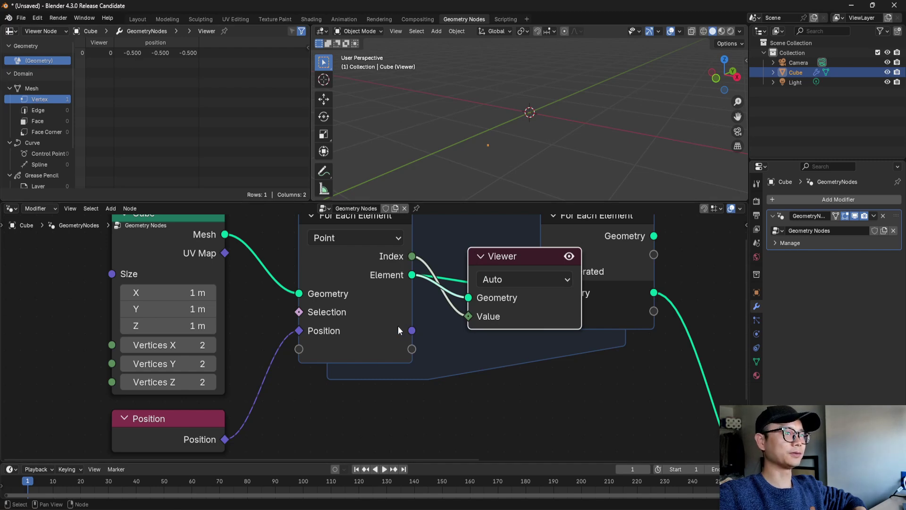
Spread out the zone by moving the Viewer above the Element link and the For Each Element output node farther away
scroll(398, 326, "down", 2)
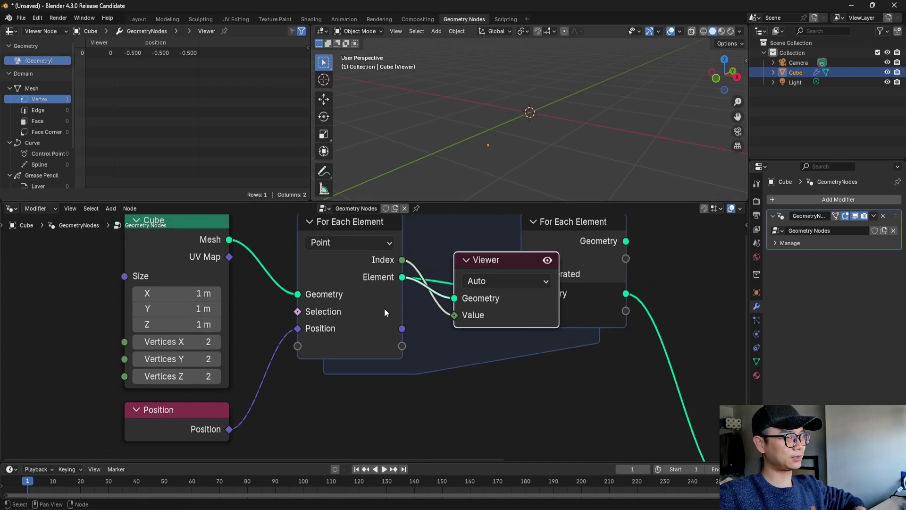
scroll(368, 289, "down", 1)
middle_click_drag(357, 294, 340, 305)
middle_click_drag(454, 284, 426, 310)
left_click_drag(429, 305, 430, 241)
scroll(472, 309, "down", 2)
middle_click_drag(475, 310, 438, 263)
left_click_drag(462, 289, 565, 298)
mouse_move(457, 289)
middle_mouse_down()
mouse_move(477, 312)
mouse_move(453, 287)
mouse_move(469, 290)
middle_mouse_up()
scroll(436, 274, "up", 1)
left_click_drag(473, 252, 499, 273)
scroll(404, 323, "up", 1)
middle_click_drag(404, 324, 410, 300)
scroll(403, 299, "up", 1)
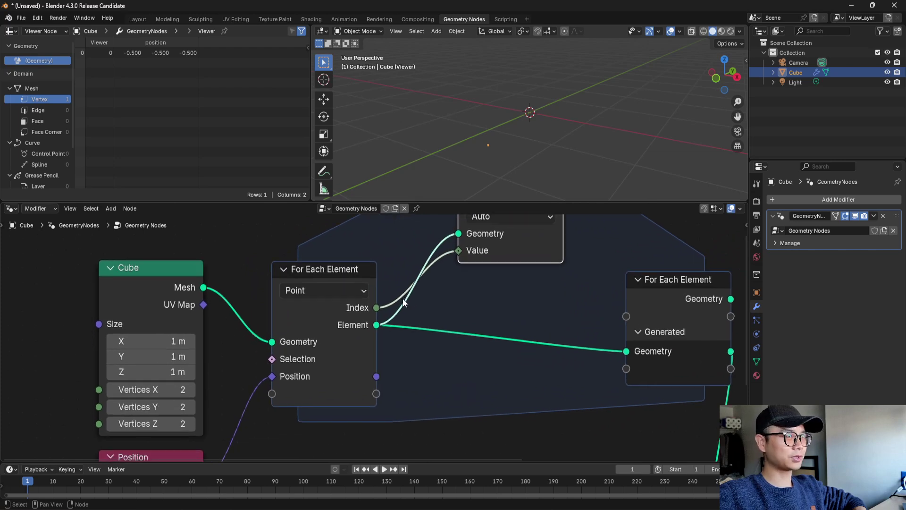
left_click_drag(517, 238, 542, 270)
middle_click_drag(484, 283, 449, 260)
Delete the Viewer node and frame the whole node tree
scroll(494, 266, "down", 1)
scroll(494, 266, "down", 2)
key("x")
key("Home")
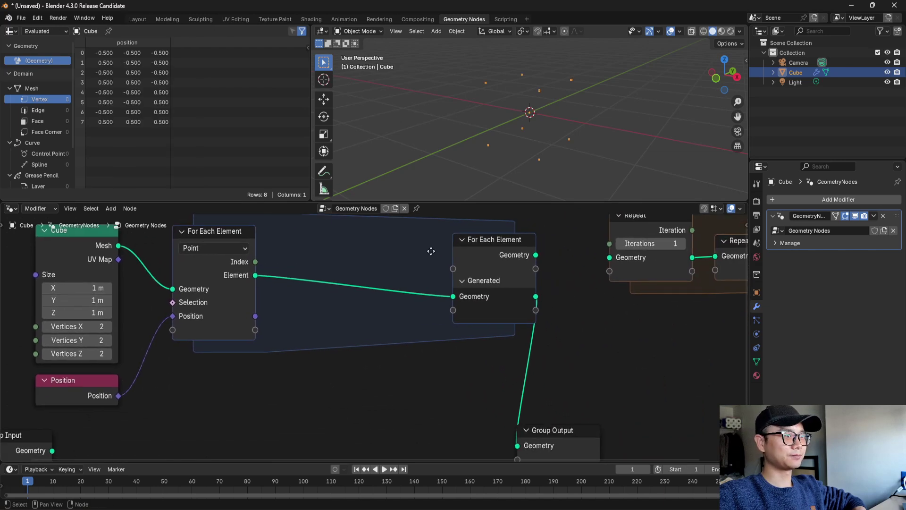
Try connecting the zone's Element output directly to the Group Output, bypassing the zone's output node
left_click_drag(268, 284, 493, 430)
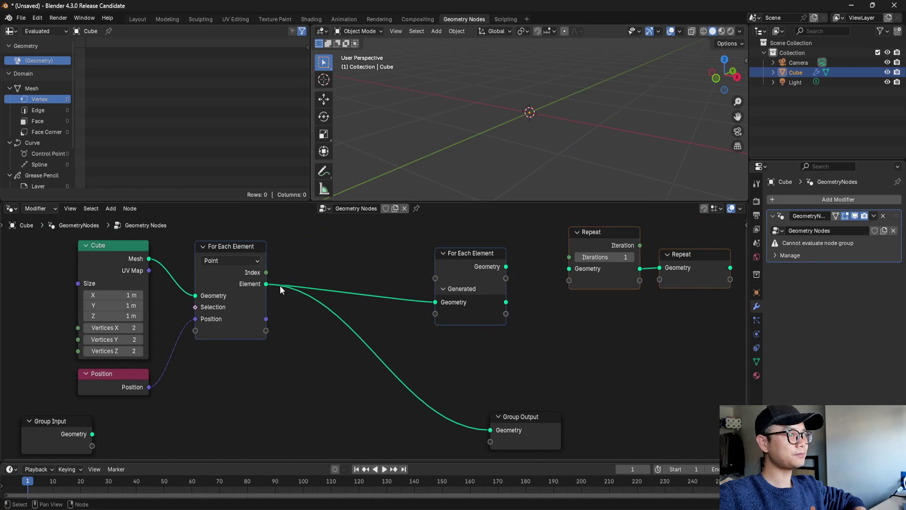
left_click_drag(515, 425, 560, 405)
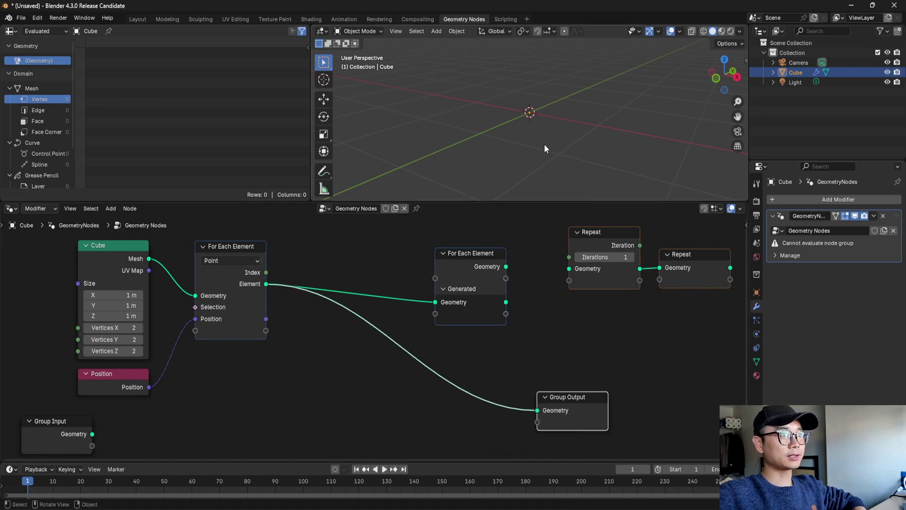
mouse_move(461, 146)
middle_mouse_down()
mouse_move(466, 135)
mouse_move(459, 159)
middle_mouse_up()
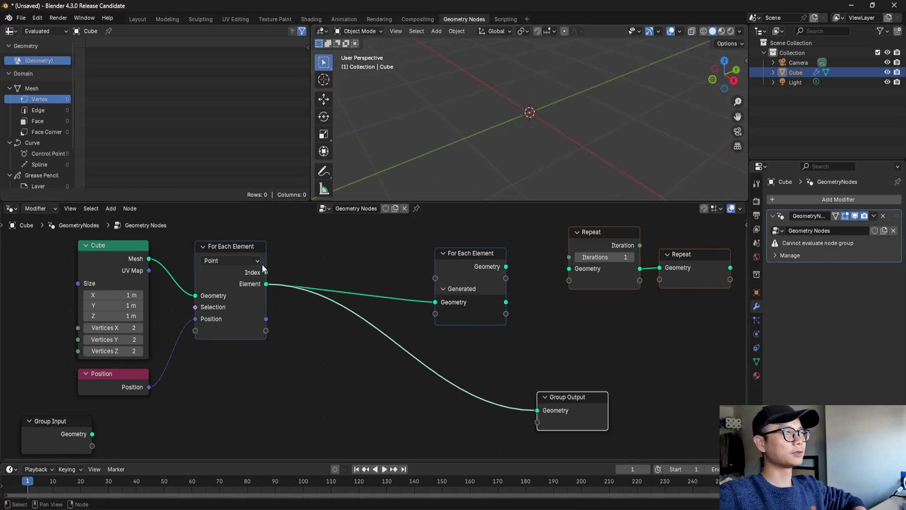
Try the Face domain on the For Each Element zone with Element still linked directly to the Group Output
left_click_drag(506, 266, 538, 284)
left_click(231, 261)
left_click(229, 311)
middle_click_drag(538, 147, 524, 151)
right_click_drag(171, 353, 203, 343, "ctrl")
key("ctrl+z")
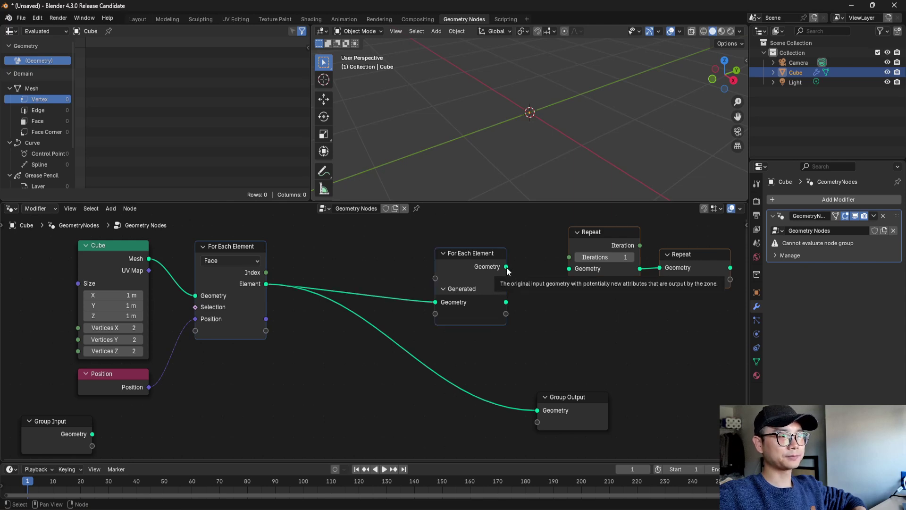
Cut the direct Element link and connect the zone's main Geometry output to the Group Output
left_click_drag(506, 267, 517, 331)
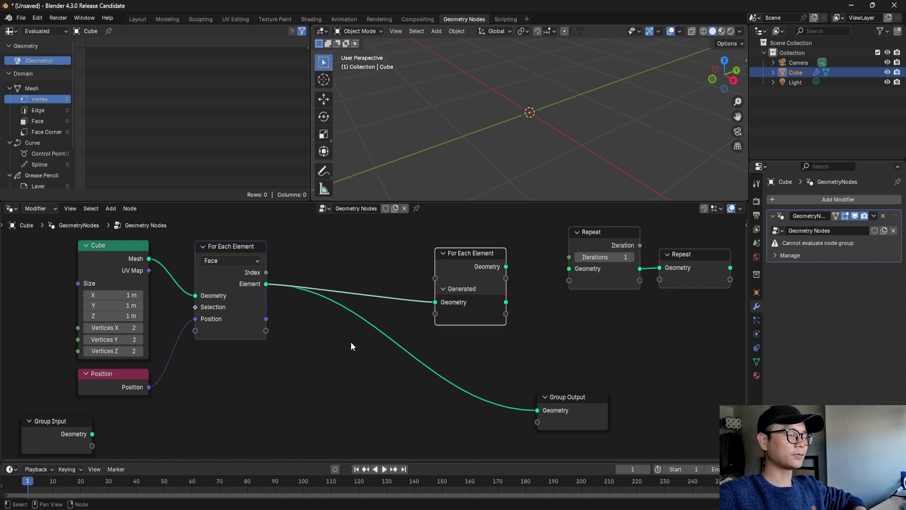
right_click_drag(350, 342, 388, 321, "ctrl")
left_click_drag(505, 267, 536, 410)
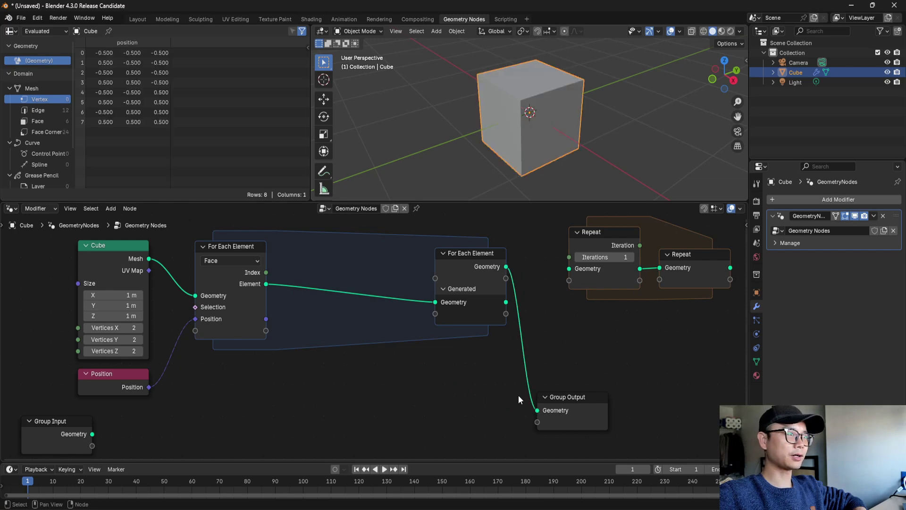
Connect the zone's Generated Geometry output to the Group Output and set the zone's domain to Point
scroll(259, 268, "up", 1)
middle_click_drag(268, 276, 274, 276)
left_click_drag(533, 296, 570, 423)
mouse_move(292, 297)
middle_mouse_down()
mouse_move(333, 310)
mouse_move(290, 301)
middle_mouse_up()
left_click(268, 265)
left_click(256, 291)
Add a Viewer inside the zone fed by the Element geometry and Position value, with its domain set to Point
scroll(310, 311, "up", 1)
scroll(290, 300, "up", 1)
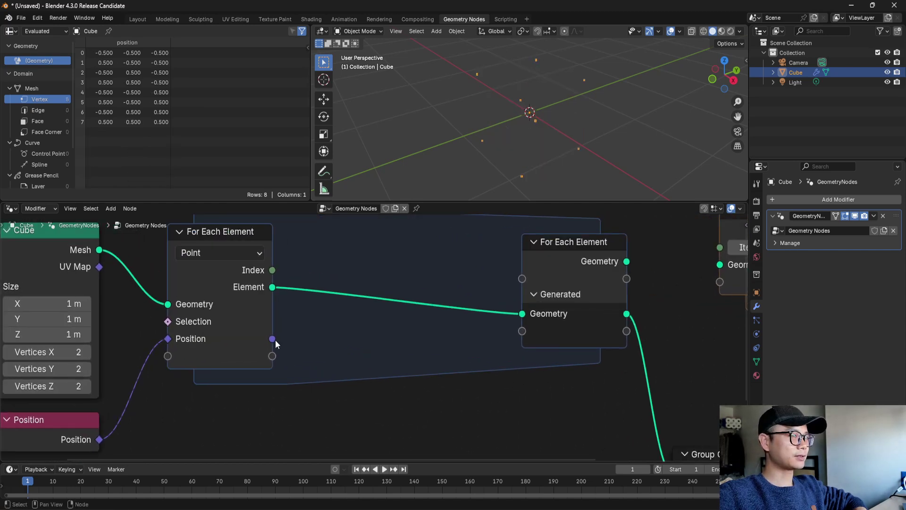
left_click(233, 256)
left_click(234, 256)
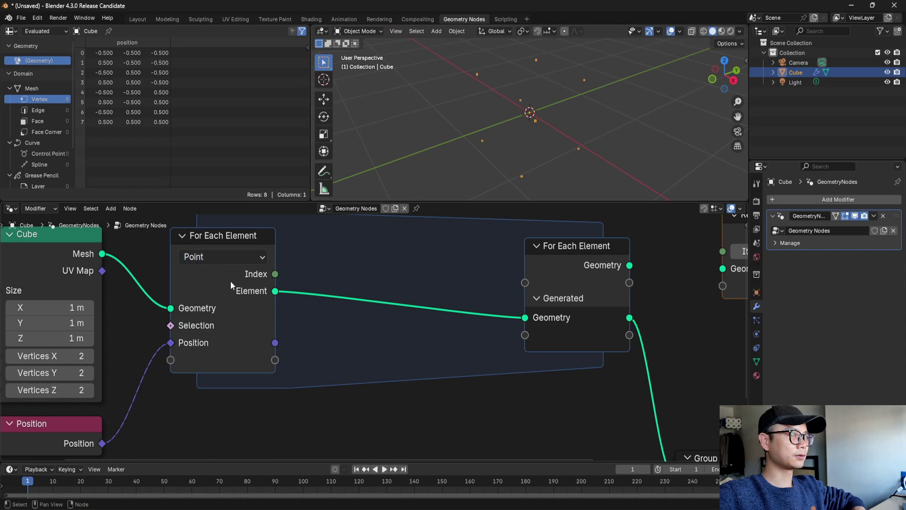
left_click(233, 276, "ctrl+shift")
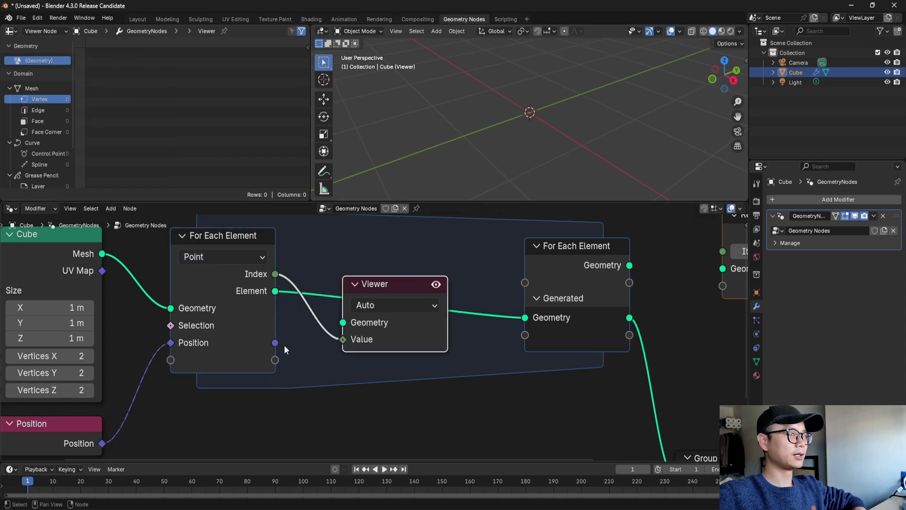
left_click(275, 291, "ctrl+shift")
left_click_drag(275, 291, 343, 324)
left_click_drag(275, 343, 343, 339)
left_click(404, 302)
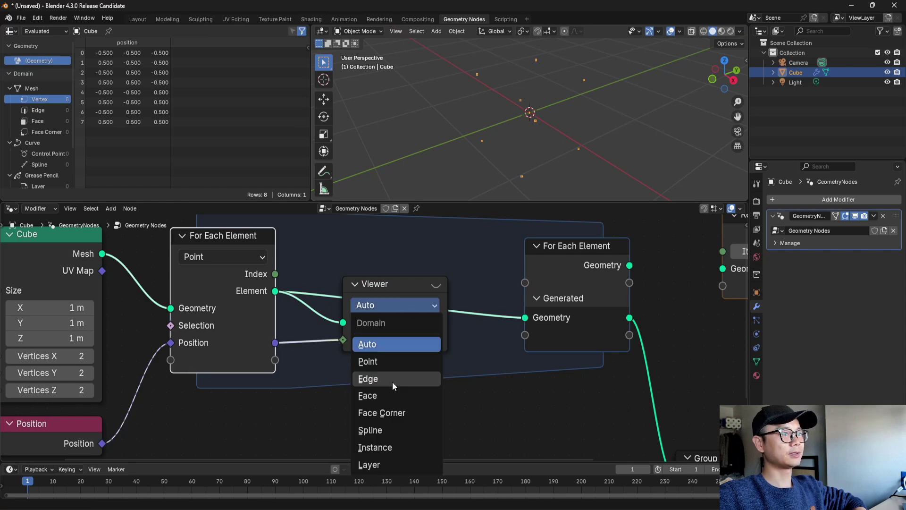
left_click(389, 364)
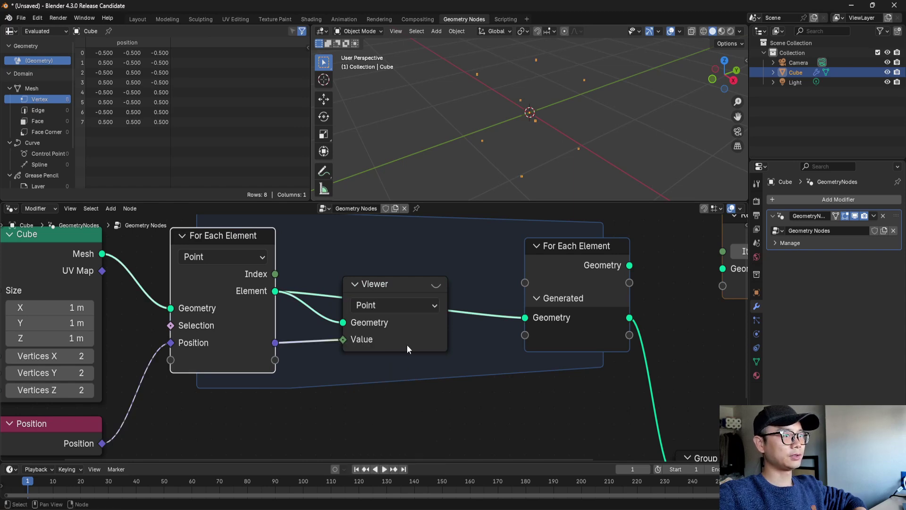
Activate the Viewer inside the zone and examine its vertex data in the spreadsheet
left_click(436, 285)
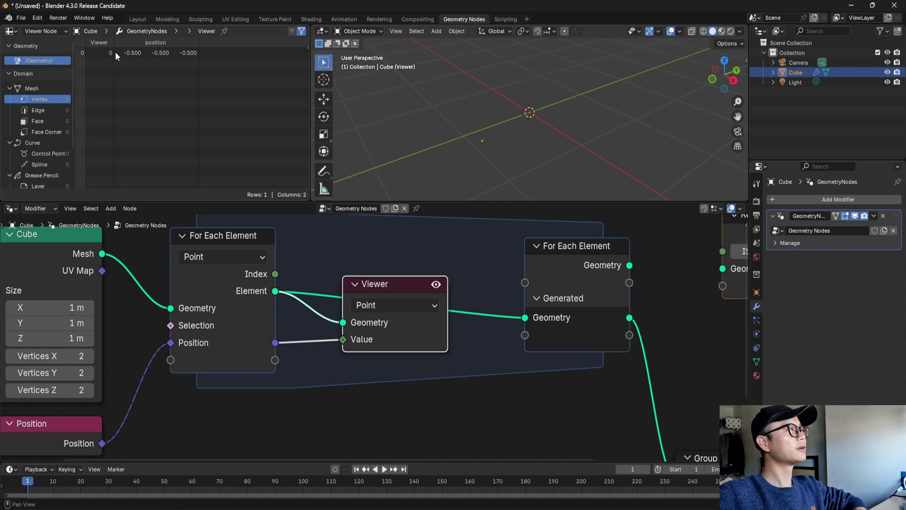
left_click_drag(381, 282, 409, 284)
left_click(47, 109)
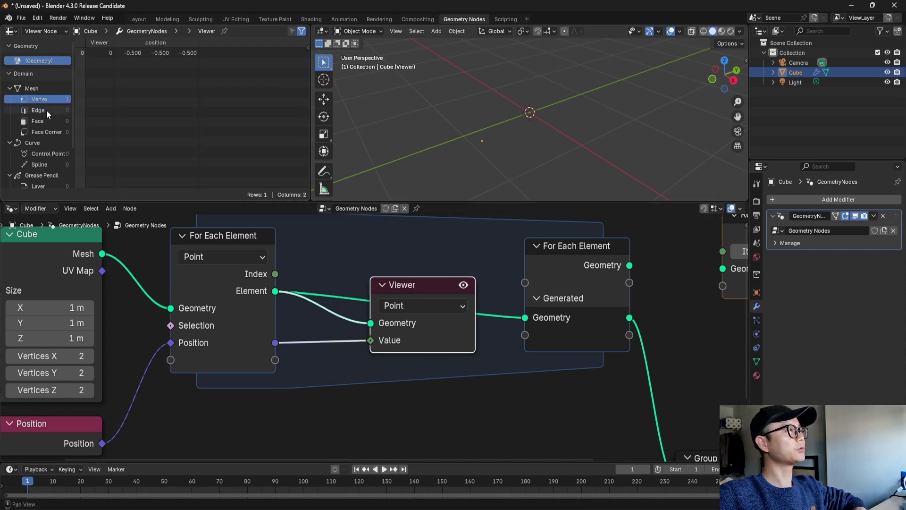
left_click(43, 99)
Cut the Position link into the Viewer's Value and delete the Viewer
left_click(415, 307)
left_click(417, 304)
left_click_drag(412, 285, 427, 242)
right_click_drag(296, 318, 341, 332, "ctrl")
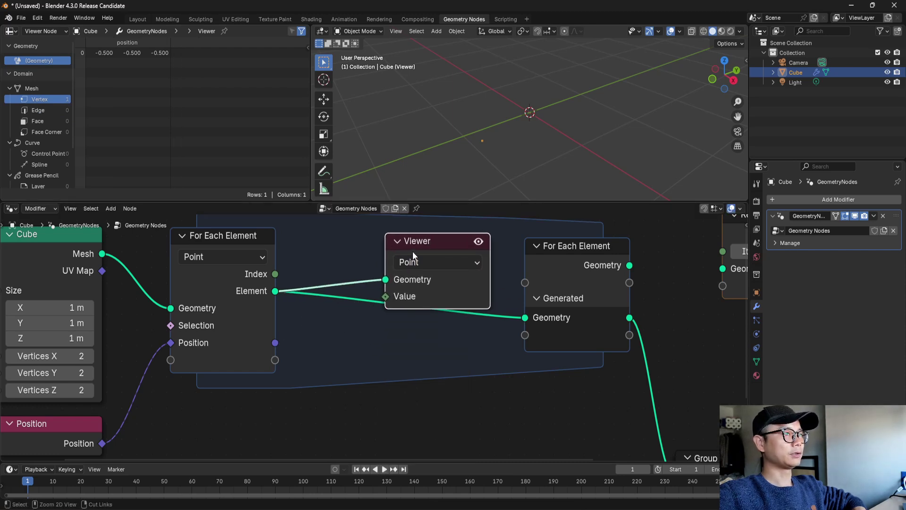
key("x")
Add a new Viewer fed by the zone's Position value and Element geometry, with its domain set to Point
left_click(233, 283)
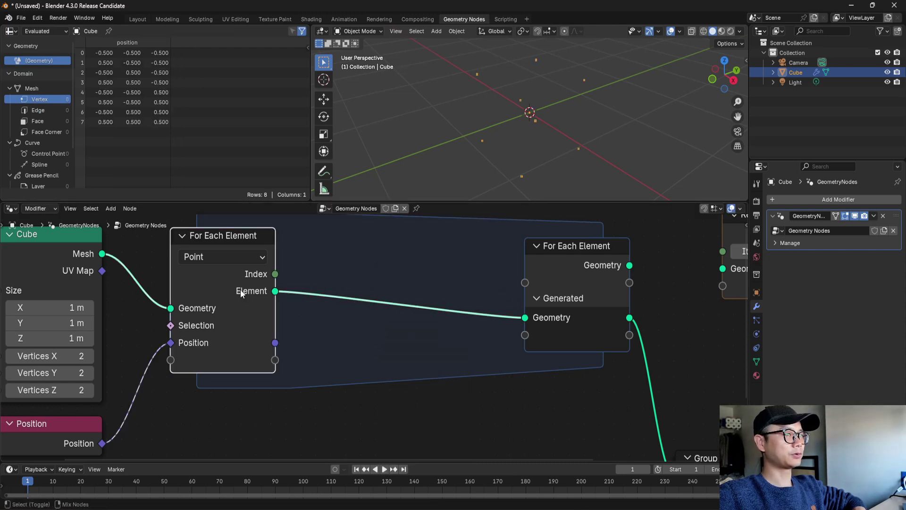
left_click(275, 342, "ctrl+shift")
left_click_drag(357, 354, 399, 264)
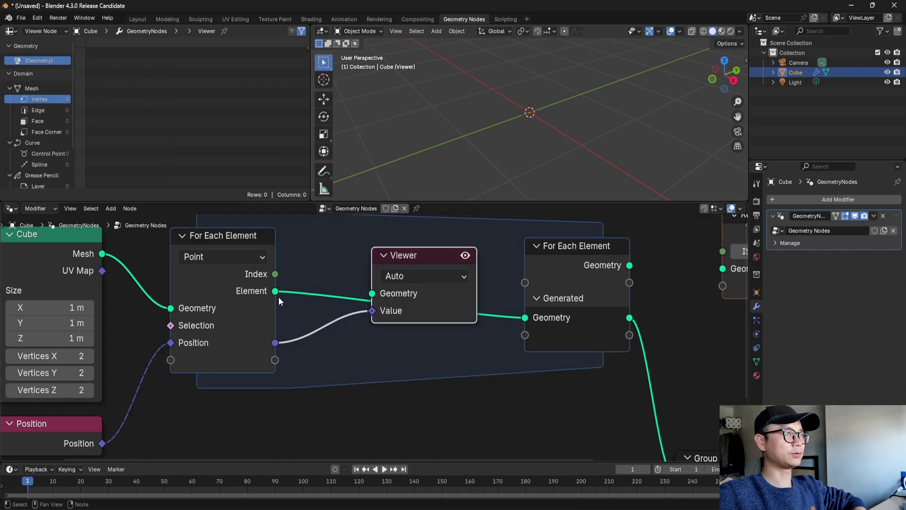
left_click(392, 277)
left_click(415, 331)
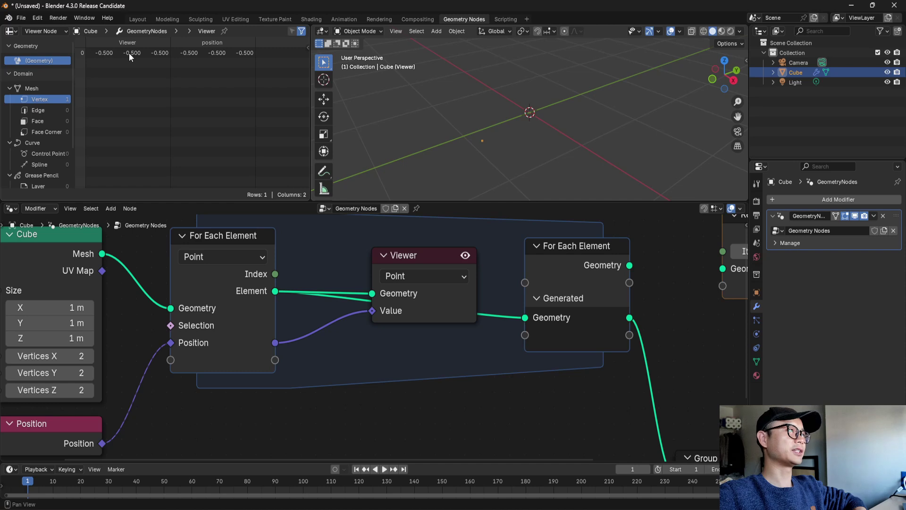
Delete the Viewer inside the zone and select the Position node feeding the zone
left_click(390, 255)
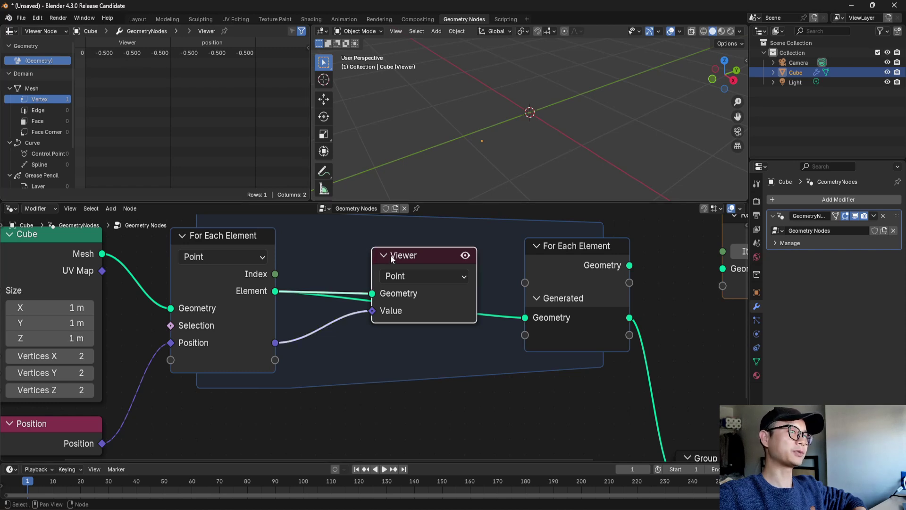
key("x")
scroll(378, 337, "down", 1)
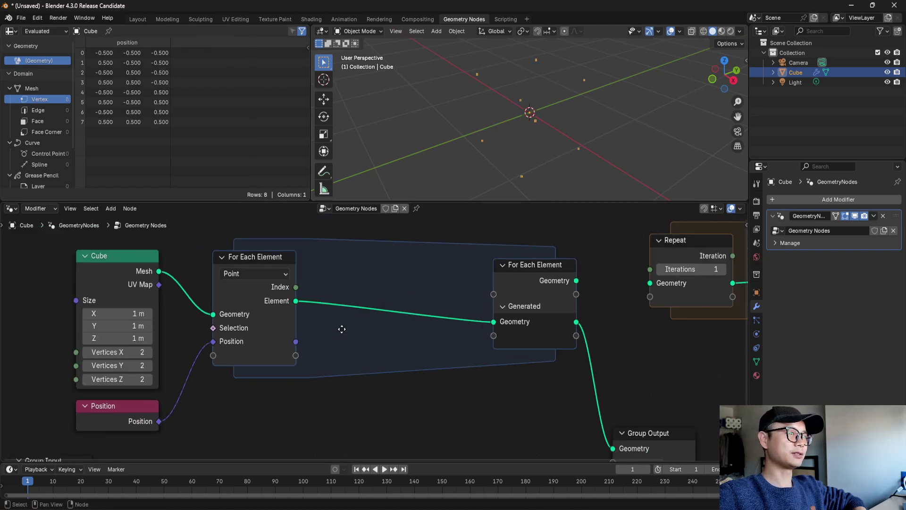
scroll(301, 349, "up", 1)
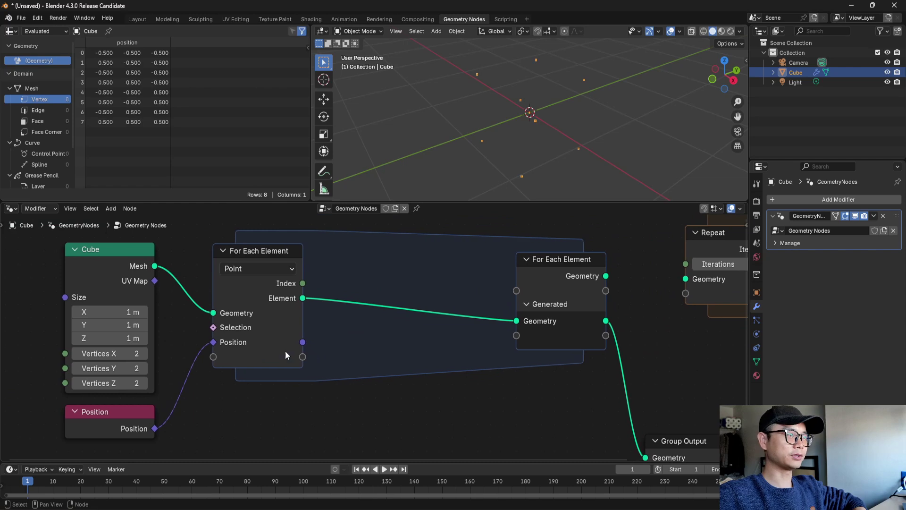
left_click(118, 415)
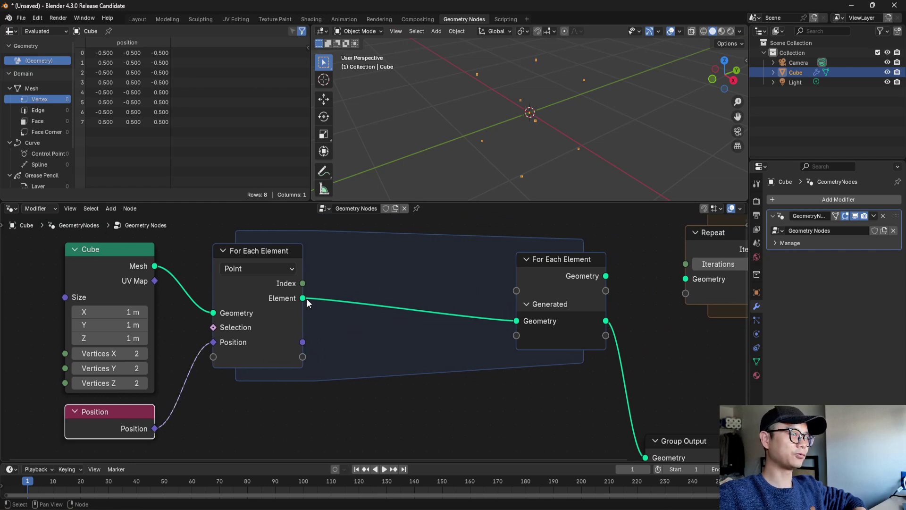
Delete the unused Repeat zone nodes
scroll(339, 338, "down", 4)
middle_click_drag(351, 359, 196, 356)
left_click_drag(545, 344, 536, 283)
key("x")
Widen the layout by moving the Group Output and the zone's output node further from its input node
middle_click_drag(386, 338, 480, 318)
left_click_drag(529, 411, 648, 376)
left_click_drag(434, 267, 556, 268)
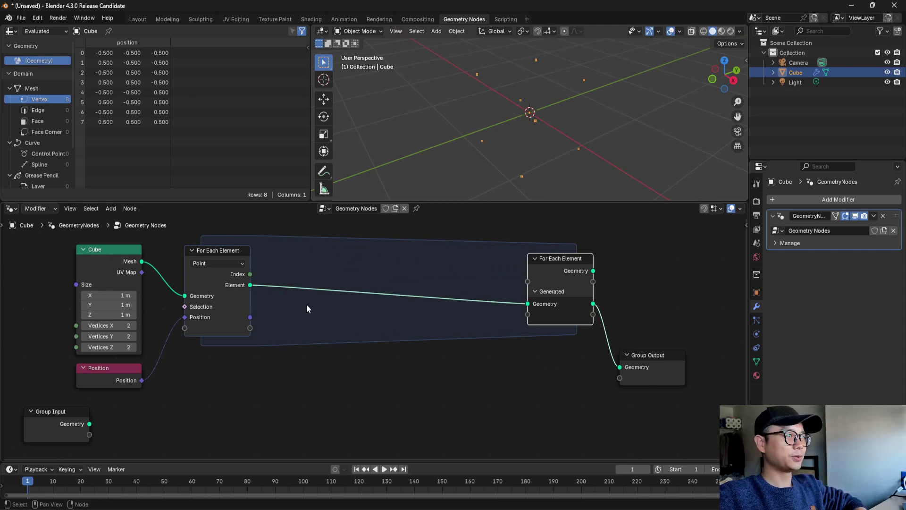
Delete the unused Group Input node
scroll(307, 304, "up", 1)
middle_click_drag(298, 313, 403, 287)
left_click(152, 401)
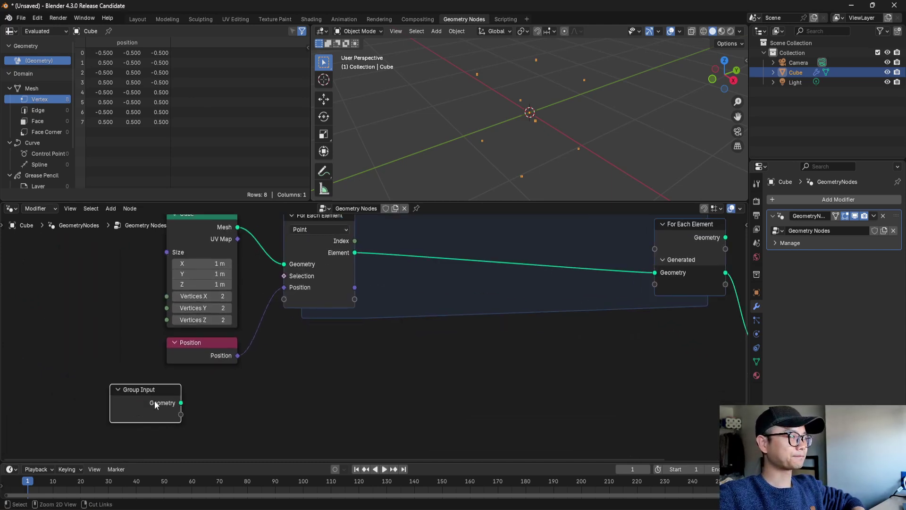
key("ctrl+x")
Move the Cube, Position and zone input nodes together away from the zone's output node to widen the zone
middle_click_drag(271, 369, 246, 398)
left_click_drag(223, 421, 164, 273)
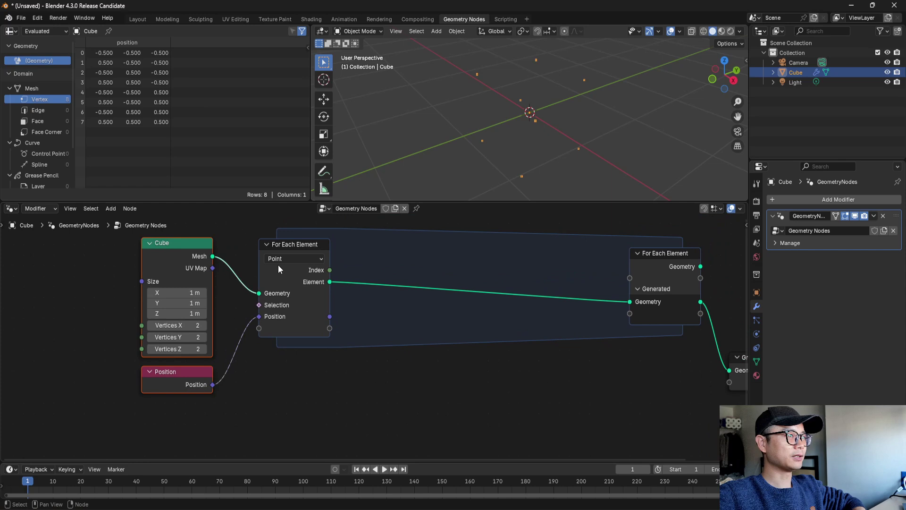
left_click(297, 243)
scroll(298, 251, "down", 1)
left_click_drag(319, 378, 162, 254)
middle_click_drag(319, 256, 319, 286)
key("g")
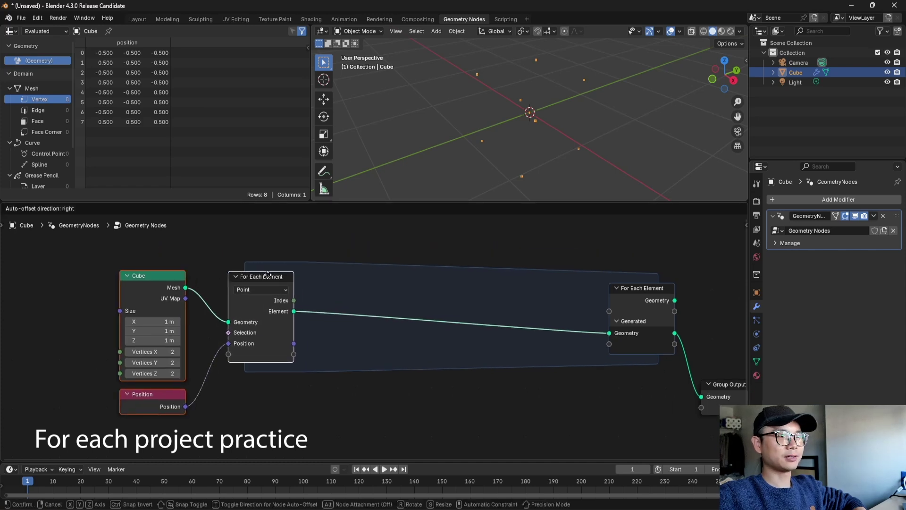
left_click(222, 285)
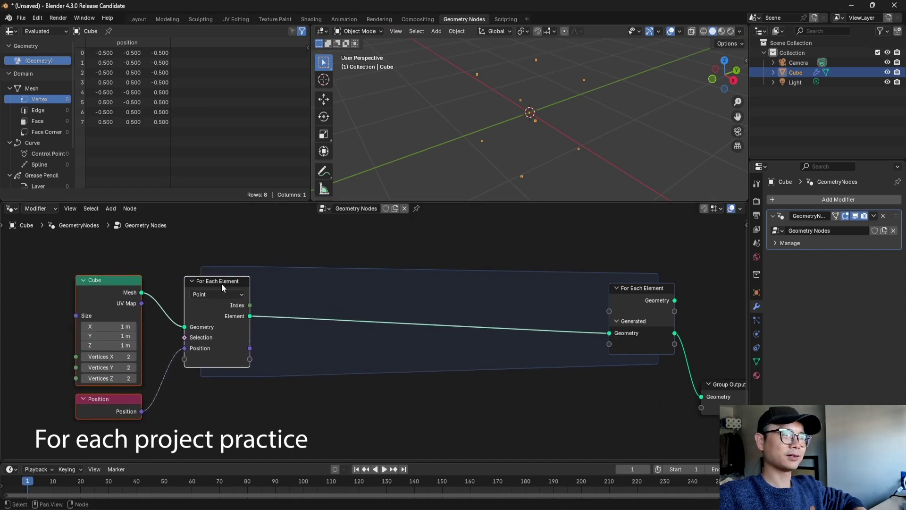
key("g")
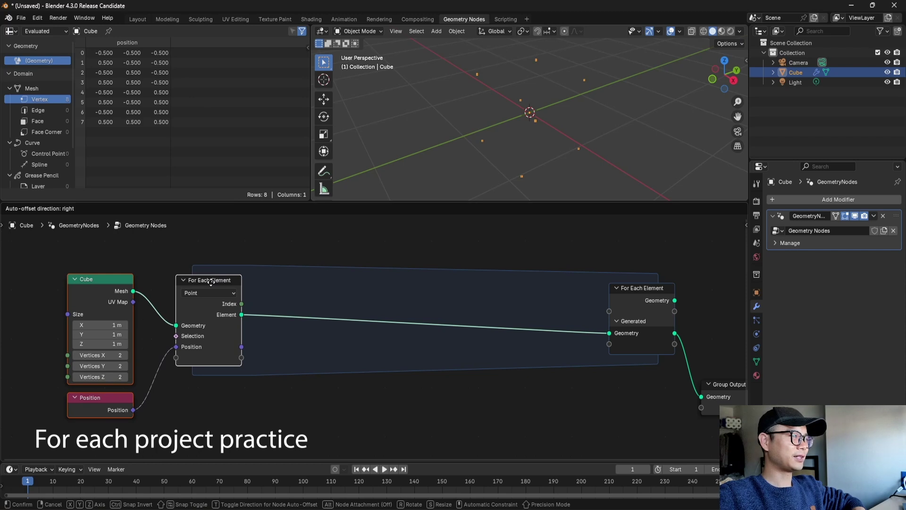
left_click(211, 281)
Delete the Cube node and the Position node that feed the zone
middle_click_drag(146, 347, 193, 350)
left_click(138, 398)
middle_click_drag(257, 332, 325, 333)
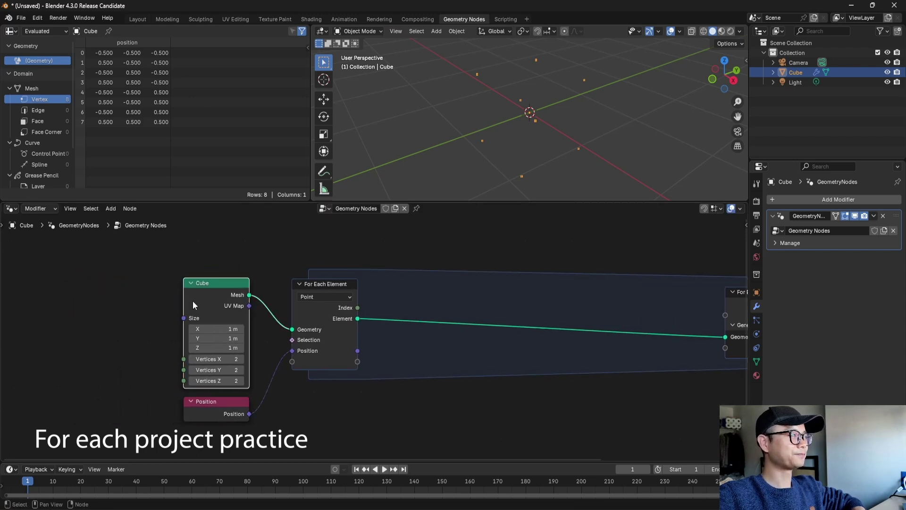
middle_click_drag(259, 352, 245, 350)
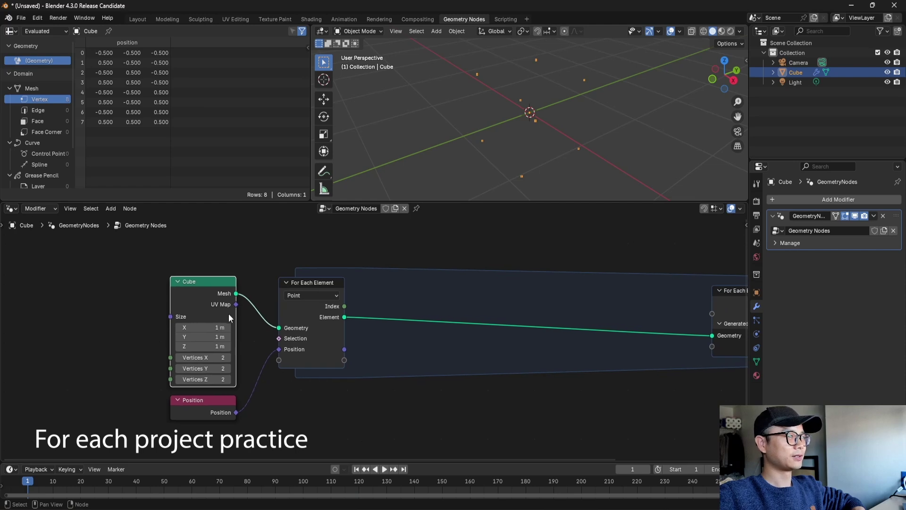
key("x")
left_click(210, 411)
key("x")
Add a Points node in front of the zone's input node
key("shift+a")
left_click(161, 295)
type("poin")
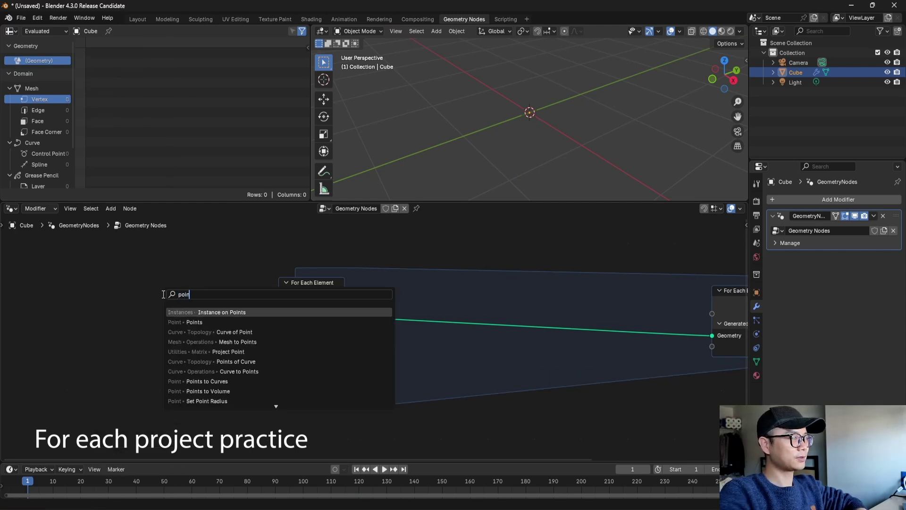
left_click(165, 322)
left_click(144, 297)
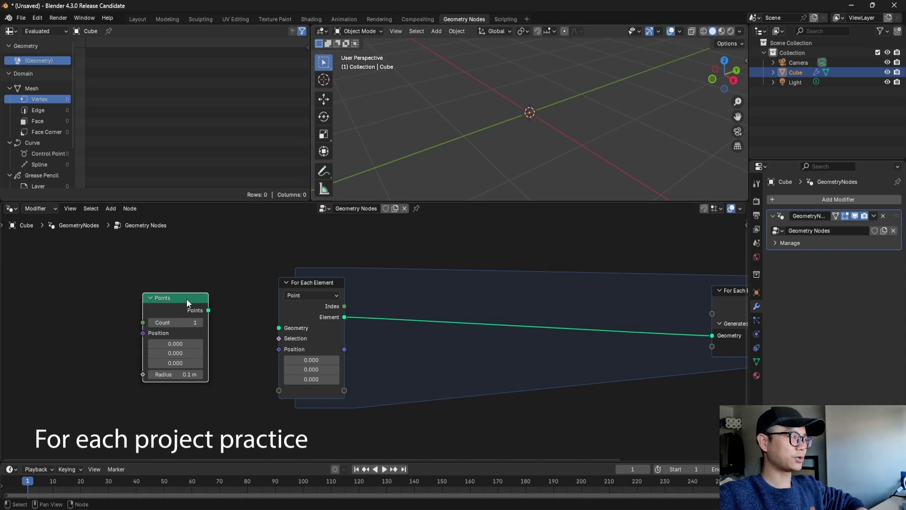
Set the Points node's Count to 500 and connect its Points output to the zone's Geometry input
scroll(189, 304, "up", 2)
left_click(199, 317)
type("100")
key("Return")
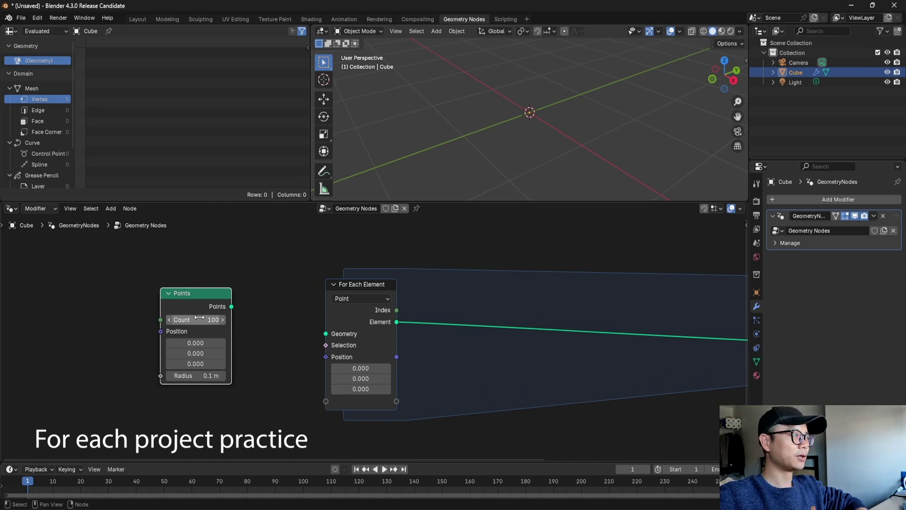
left_click(199, 319)
type("500")
key("Return")
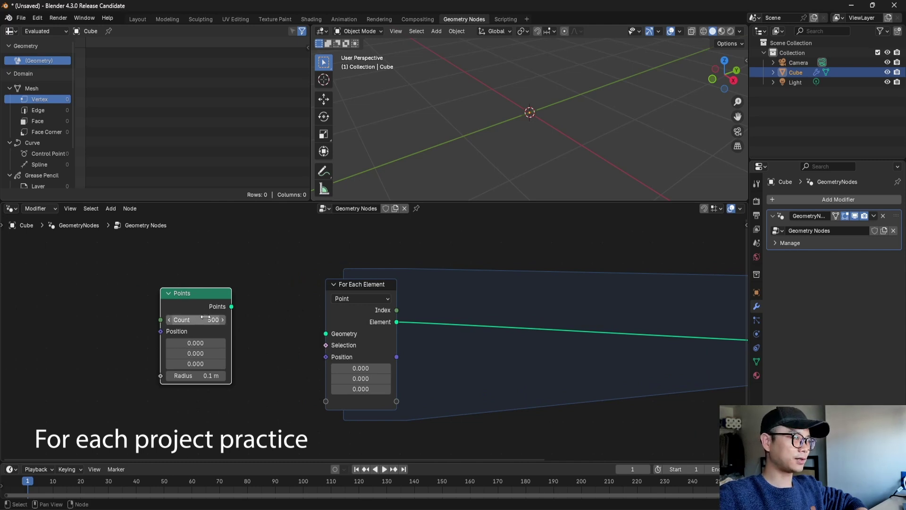
left_click_drag(232, 307, 326, 334)
Add a Vector Random Value node connected to the Points node's Position input and place it before that node
scroll(204, 329, "up", 1)
middle_click_drag(204, 329, 311, 330)
key("shift+a")
type("rand")
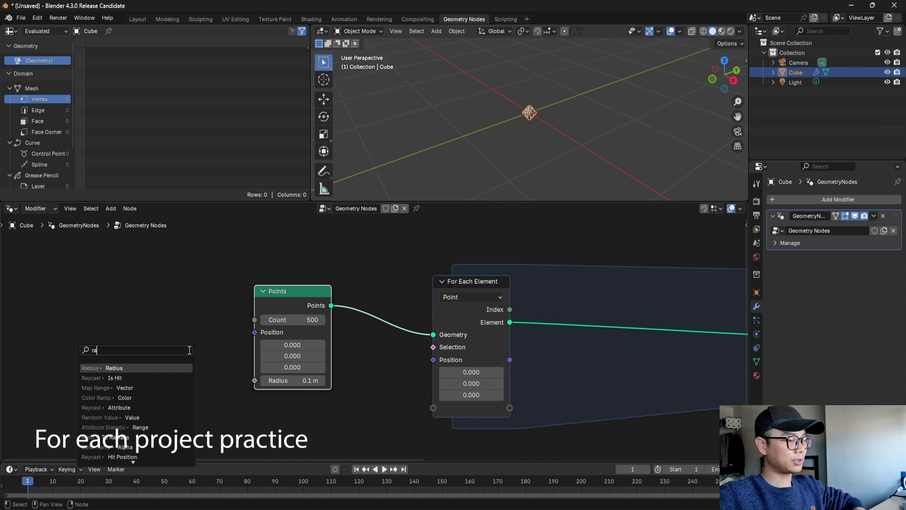
left_click(149, 368)
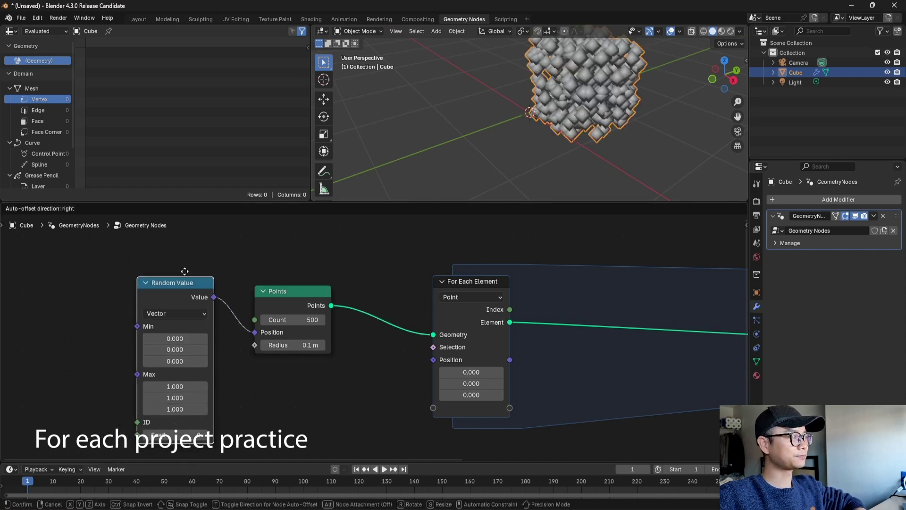
left_click(135, 273)
Set all three Min components of the Random Value node to -1
left_click(179, 321)
type("-1")
key("Return")
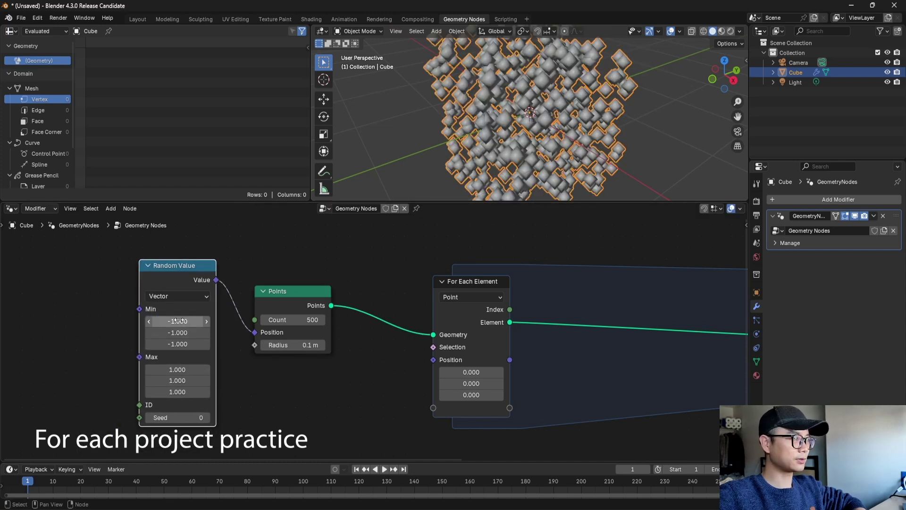
Move the Group Output and the zone's output node further out to make more room inside the zone
scroll(373, 339, "down", 1)
scroll(483, 303, "down", 2)
middle_click_drag(482, 302, 208, 289)
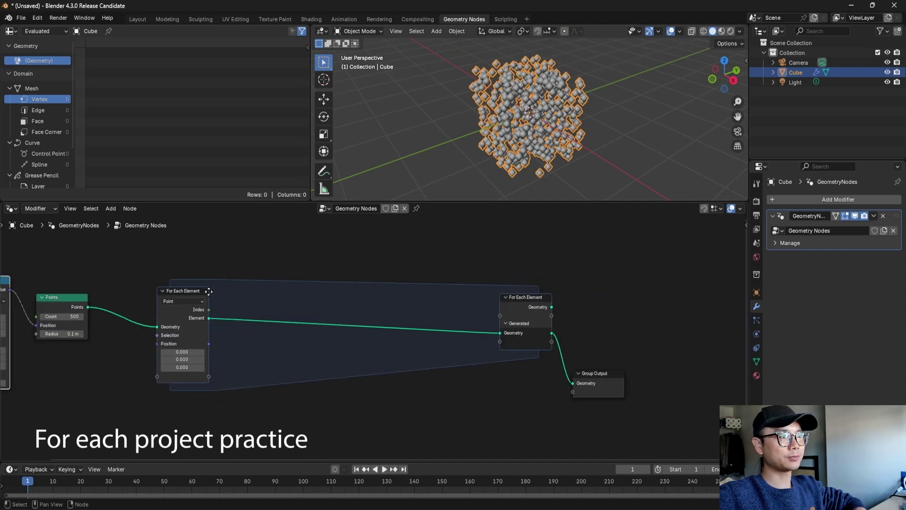
scroll(548, 313, "up", 1)
middle_click_drag(607, 386, 626, 383)
left_click_drag(644, 383, 728, 380)
left_click_drag(572, 301, 606, 302)
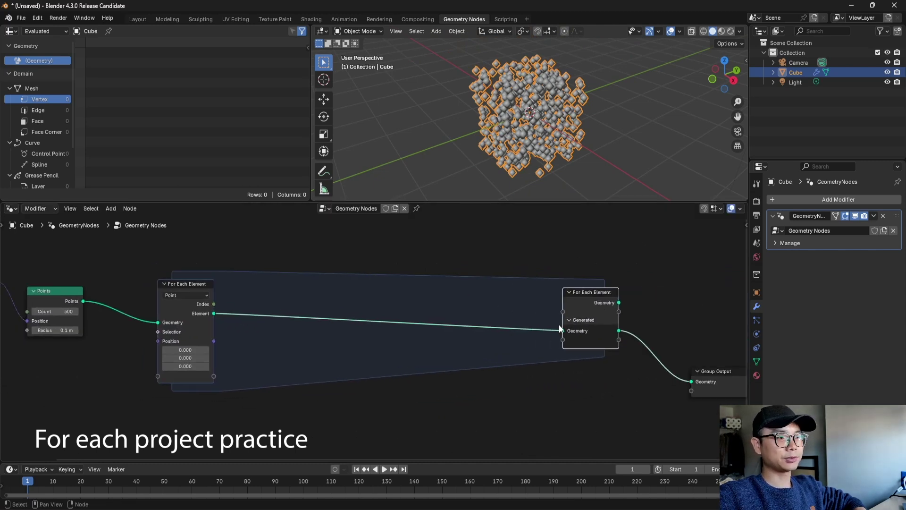
scroll(559, 326, "up", 1)
scroll(425, 283, "down", 1)
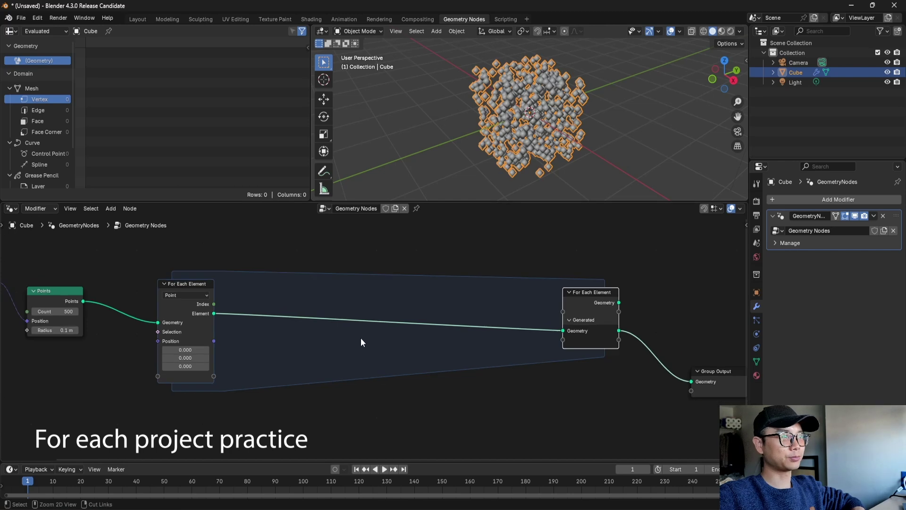
Cut the Element link, lower the zone's input node and connect the Points output directly to the zone's Generated Geometry input
right_click_drag(361, 337, 486, 245, "ctrl")
left_click_drag(194, 284, 196, 322)
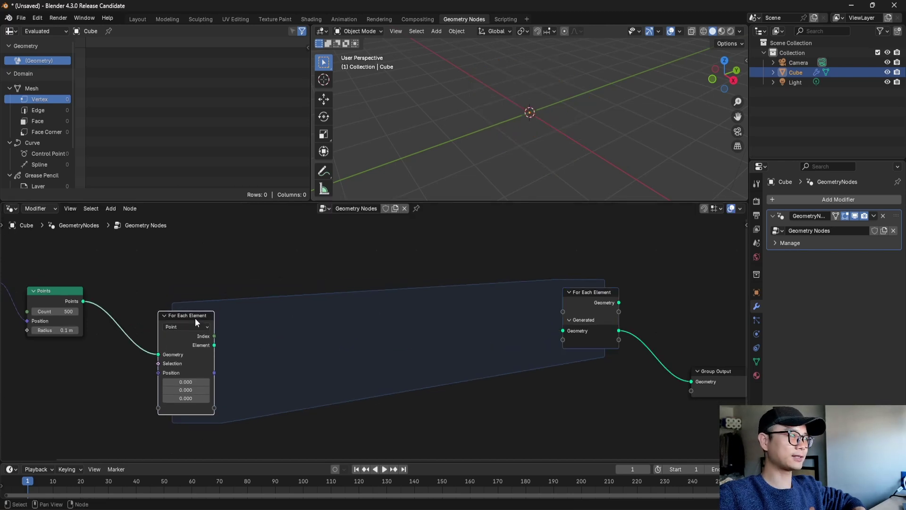
left_click_drag(84, 301, 561, 330)
middle_click_drag(559, 108, 552, 99)
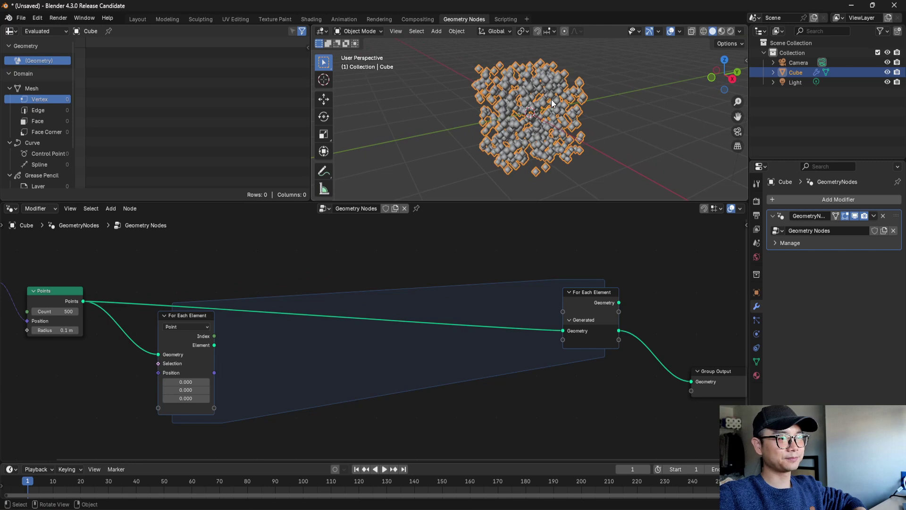
Show the Point Cloud point data in the spreadsheet to check the number of generated points
left_click(71, 299)
scroll(63, 166, "down", 3)
left_click(57, 155)
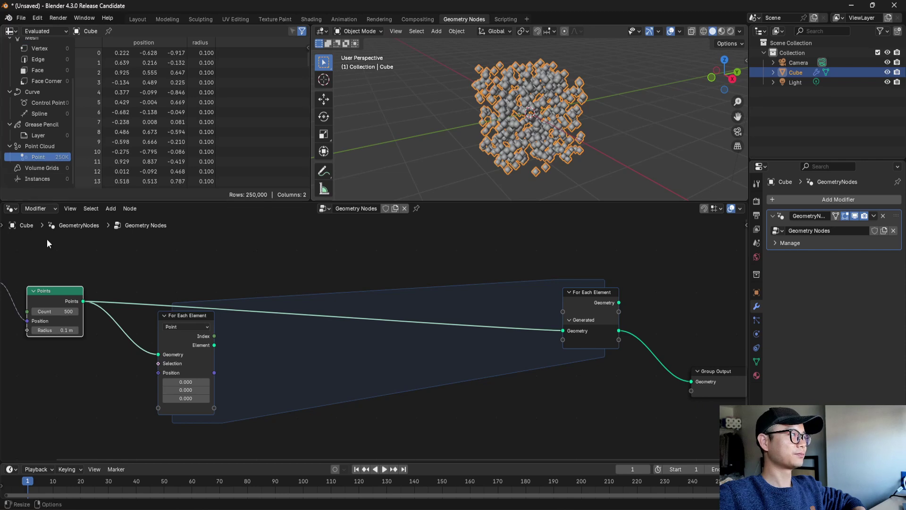
Add a Viewer on the Points node's output and place it above the zone
left_click(58, 294, "ctrl+shift")
left_click_drag(132, 302, 231, 241)
left_click(248, 228)
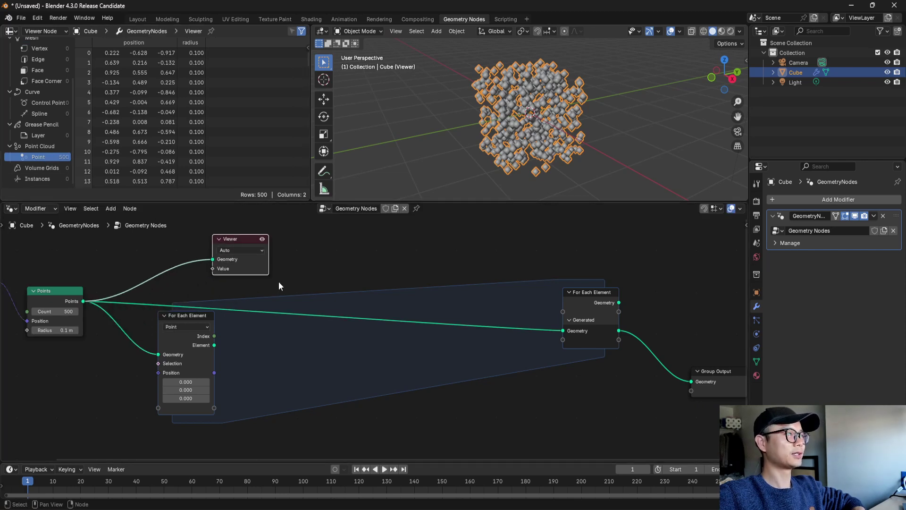
Inspect the zone's main and Generated Geometry outputs through the Viewer, and delete the Viewer
left_click(582, 300, "ctrl+shift")
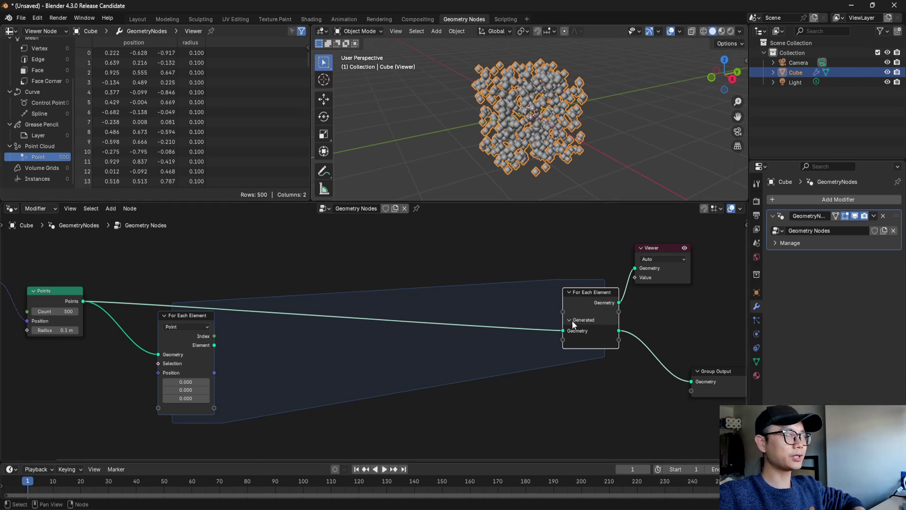
left_click_drag(619, 330, 634, 269)
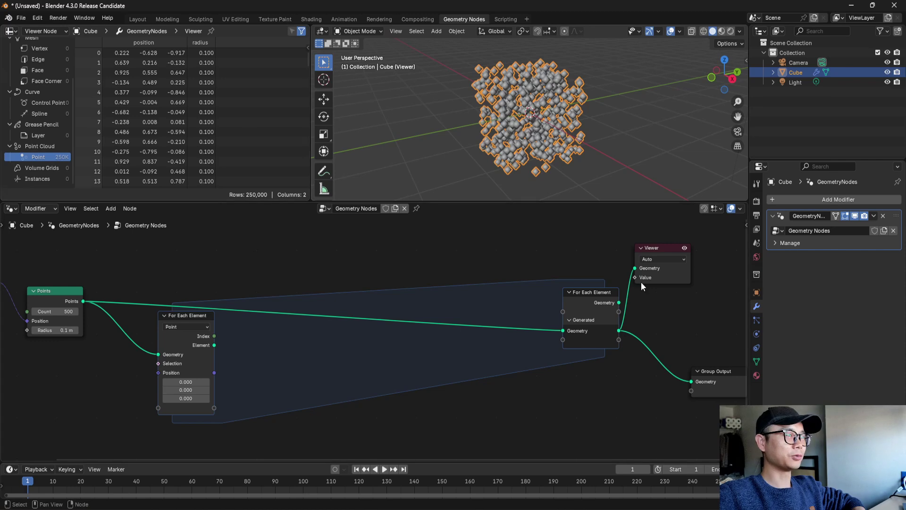
left_click(672, 277)
scroll(244, 344, "down", 2)
key("x")
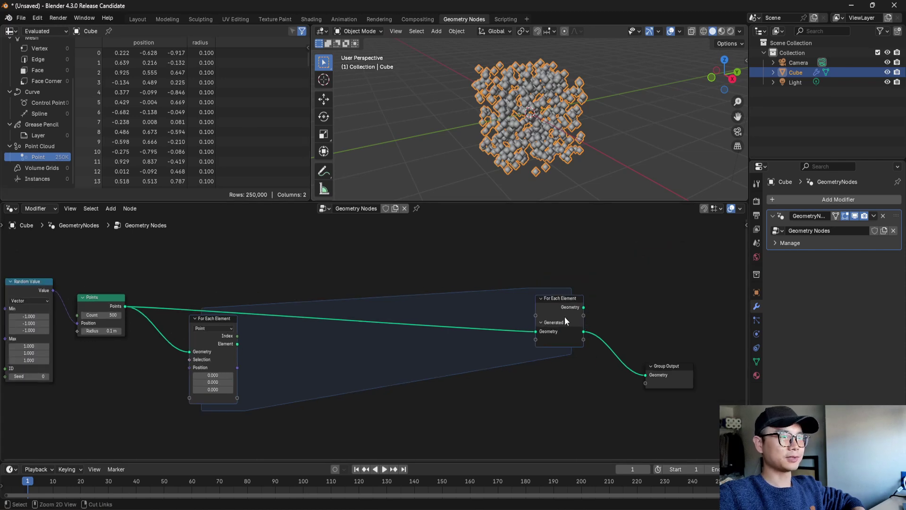
Reposition the For Each Element zone's input node beside the Points node
scroll(203, 340, "up", 2)
left_click_drag(182, 338, 148, 338)
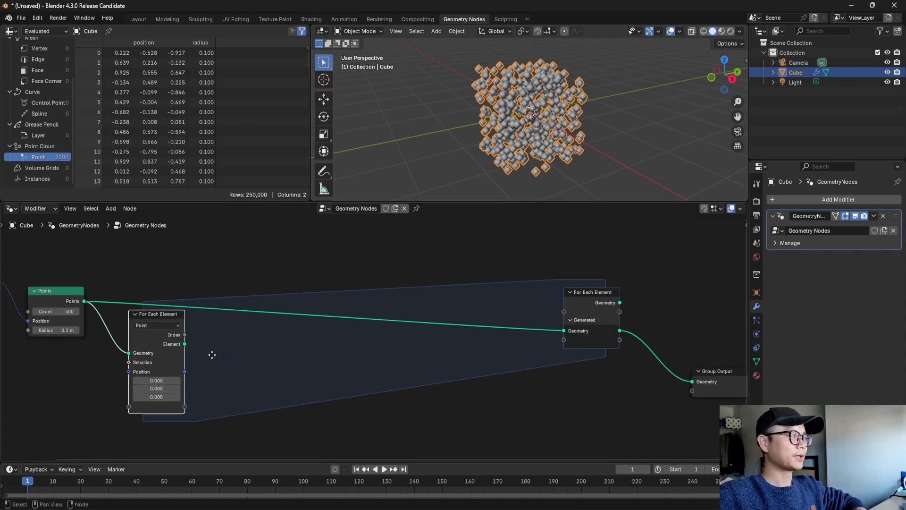
middle_click_drag(213, 354, 292, 340)
left_click_drag(230, 331, 255, 337)
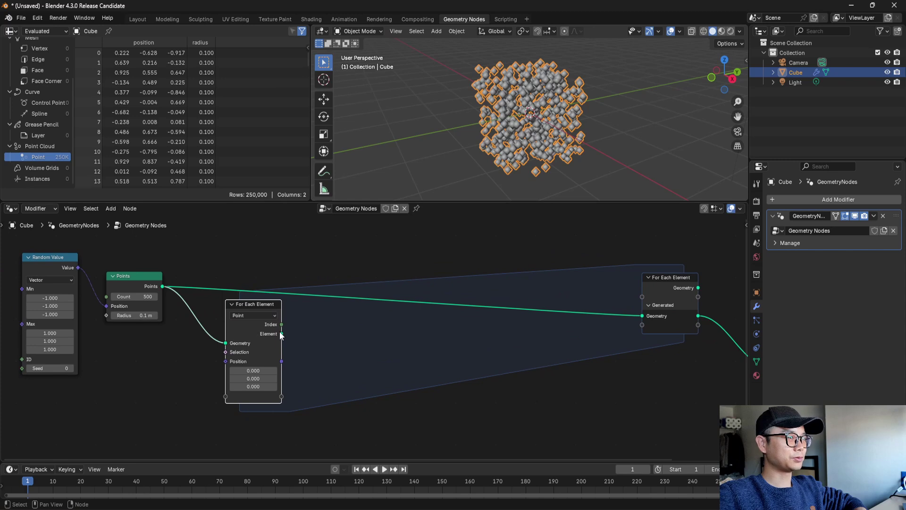
scroll(280, 335, "up", 1)
Add a Position node below the Points node and connect it to the zone input node's empty socket as a new field
key("shift+a")
left_click(332, 301)
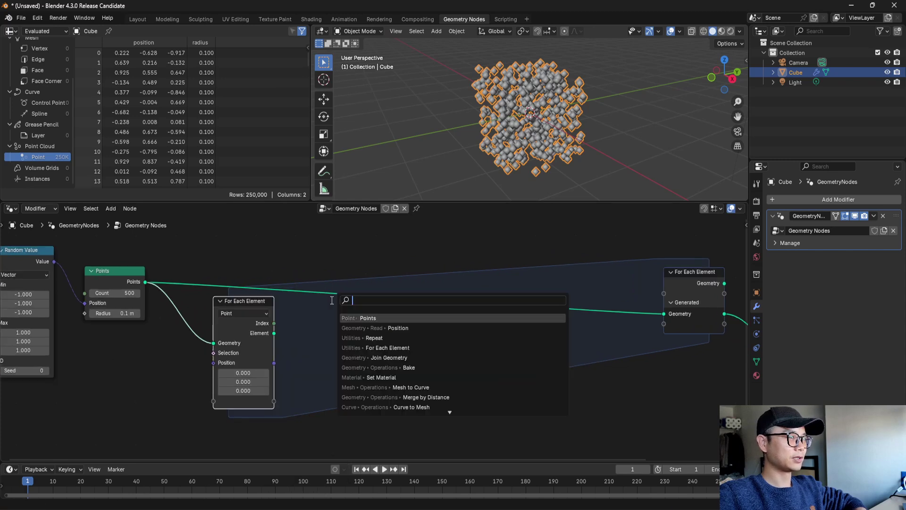
type("po")
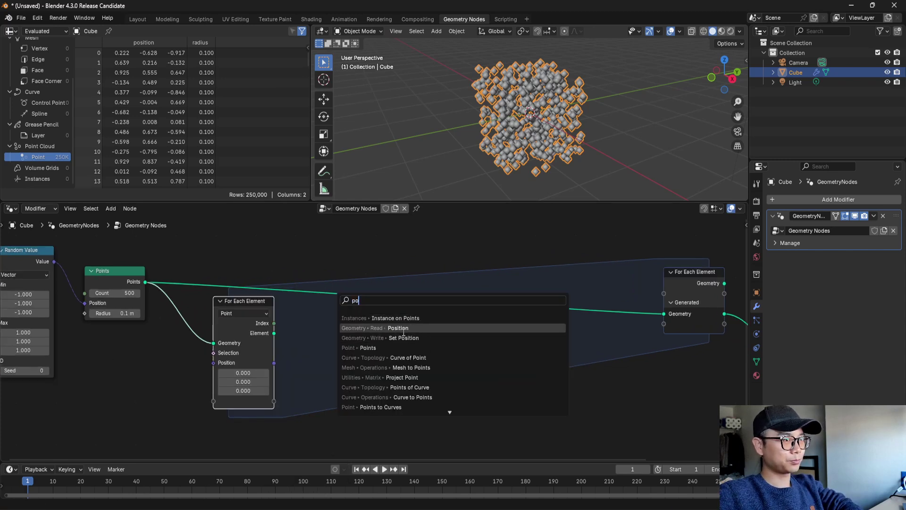
left_click(398, 328)
left_click(155, 412)
left_click_drag(184, 417, 214, 401)
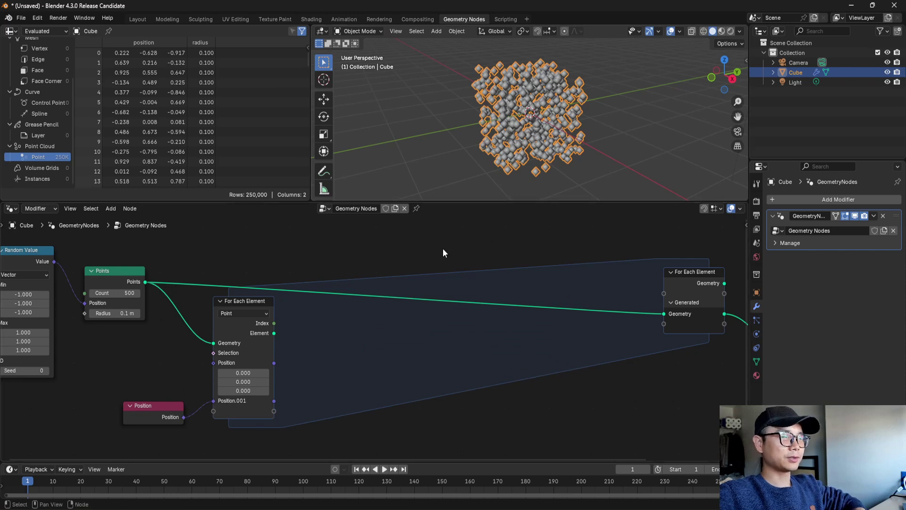
Insert a Delete Geometry node on the link between the Points node and the zone's Generated Geometry input
middle_click_drag(443, 248, 418, 253)
key("shift+a")
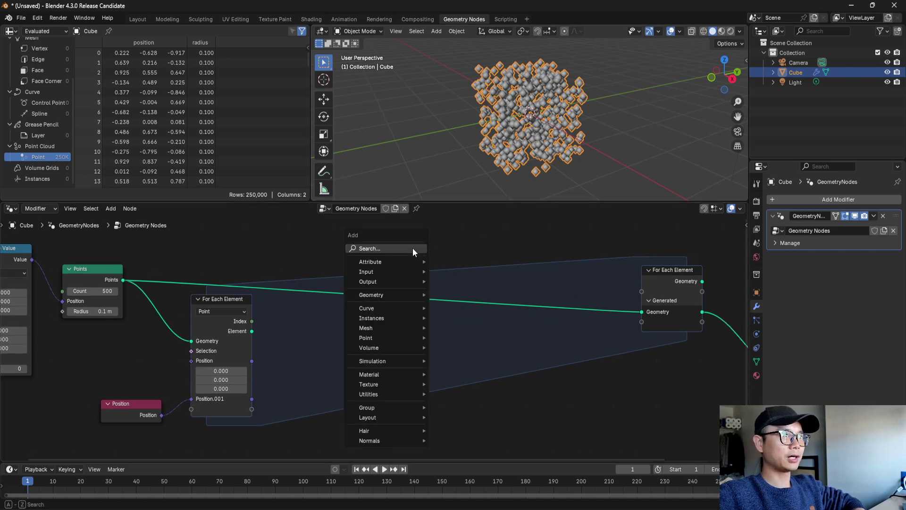
type("del")
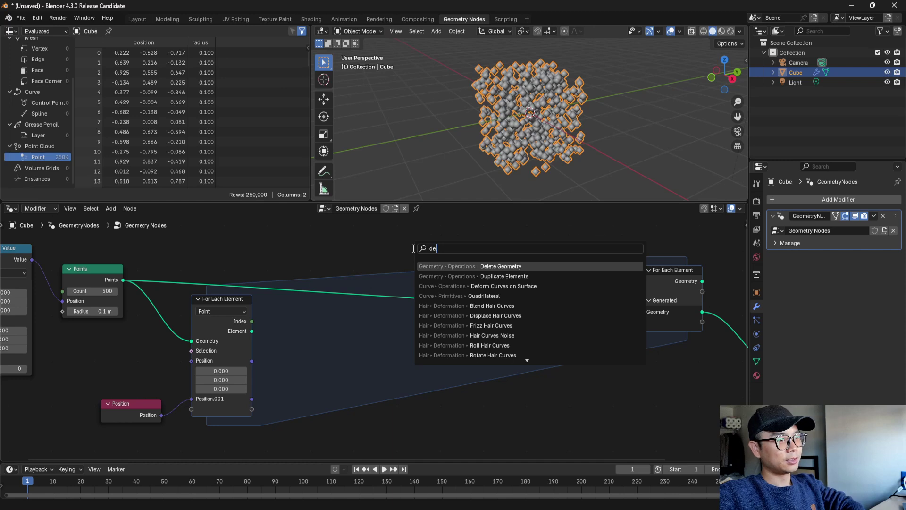
key("Return")
left_click(470, 309)
middle_click_drag(469, 305, 469, 302)
left_click_drag(453, 284, 477, 253)
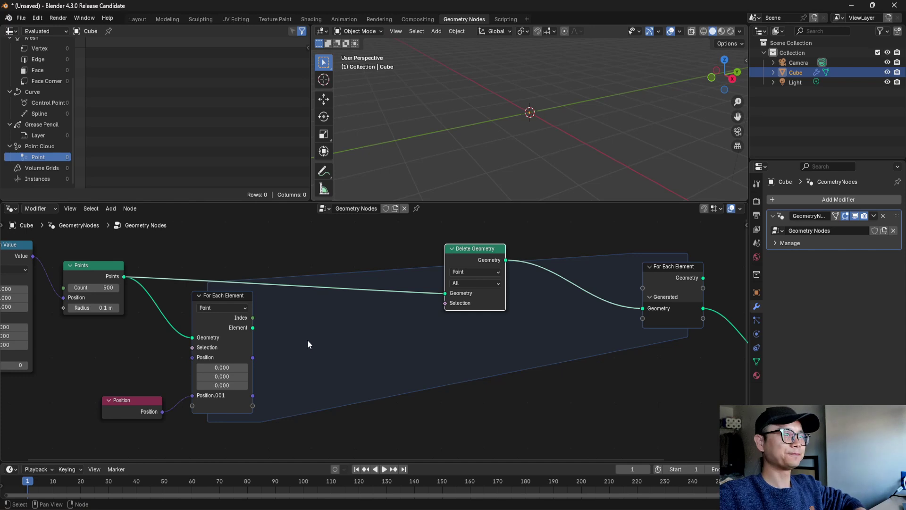
Move the Position node lower, clear of the zone's input node
left_click_drag(138, 400, 129, 418)
middle_click_drag(174, 420, 153, 419)
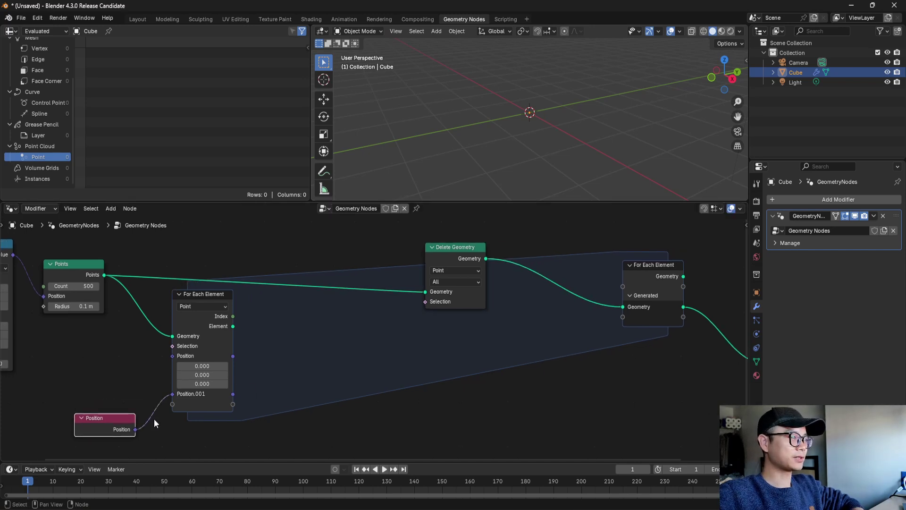
left_click_drag(122, 418, 122, 428)
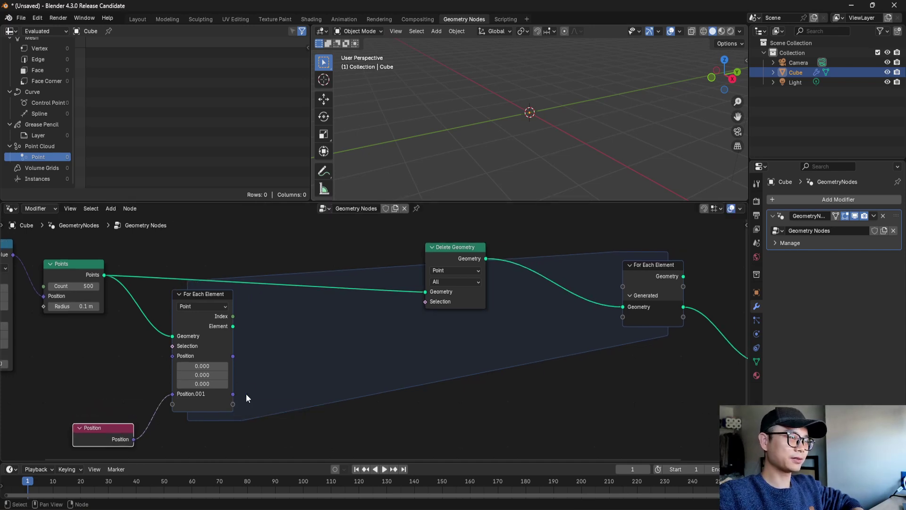
mouse_move(234, 326)
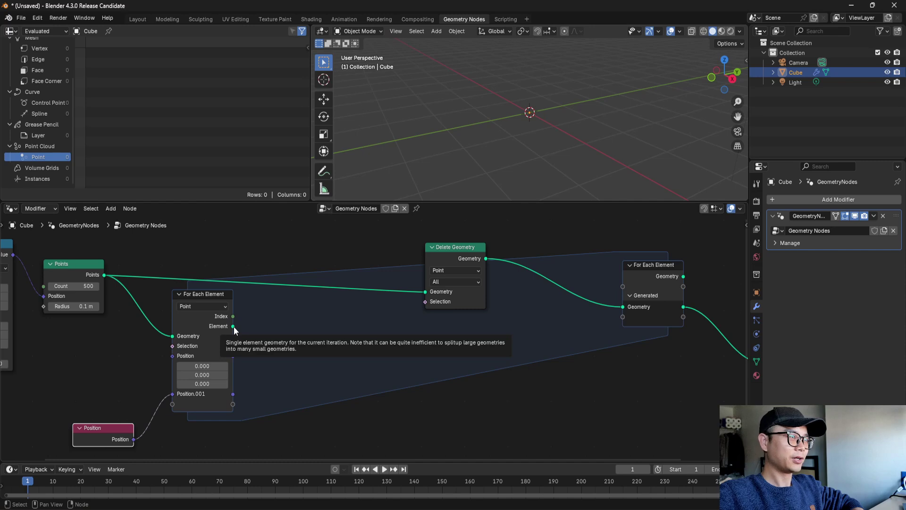
middle_click_drag(234, 327, 231, 323)
Add a Vector Math node next to the zone's input node
key("shift+a")
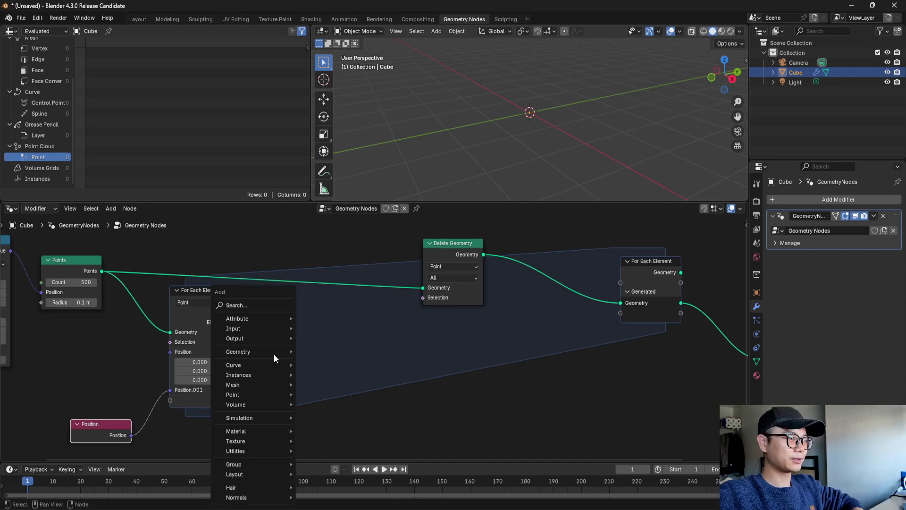
left_click(262, 307)
type("math")
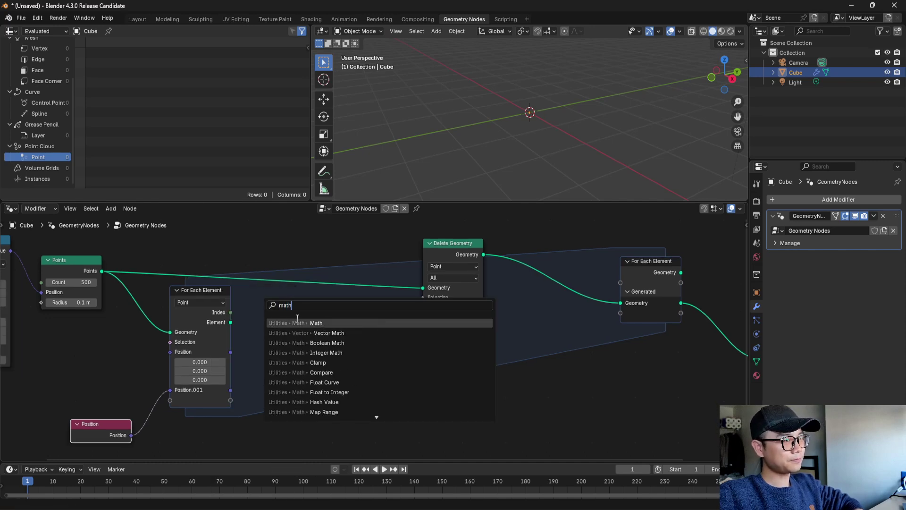
left_click(321, 333)
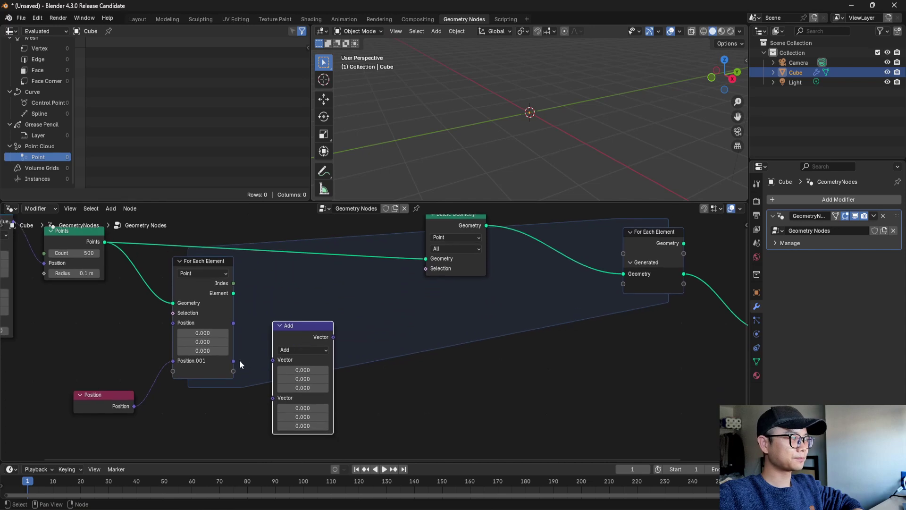
Connect the zone's Position.001 output and the Position node to the Vector Math node's two vectors, and set it to Subtract
left_click(273, 359)
scroll(227, 370, "up", 1)
left_click_drag(264, 373, 80, 405)
left_click_drag(290, 341, 277, 357)
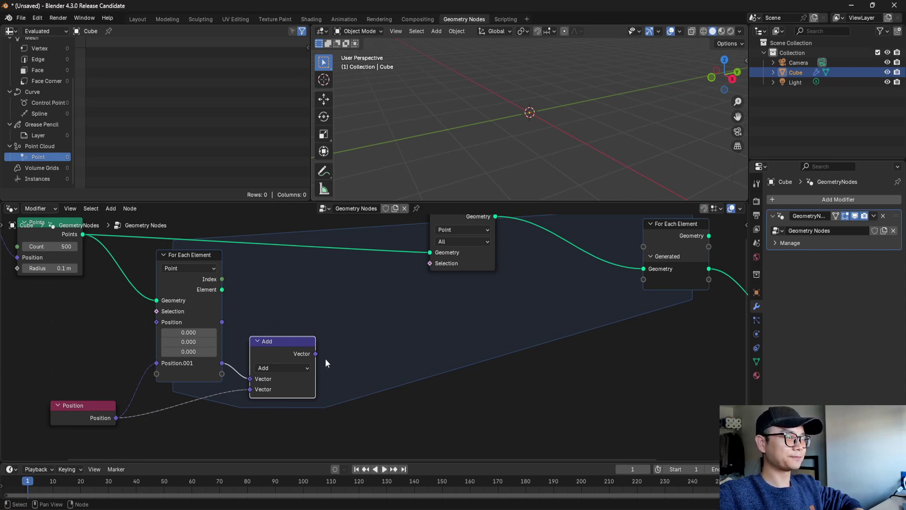
left_click_drag(289, 352, 283, 356)
left_click(282, 369)
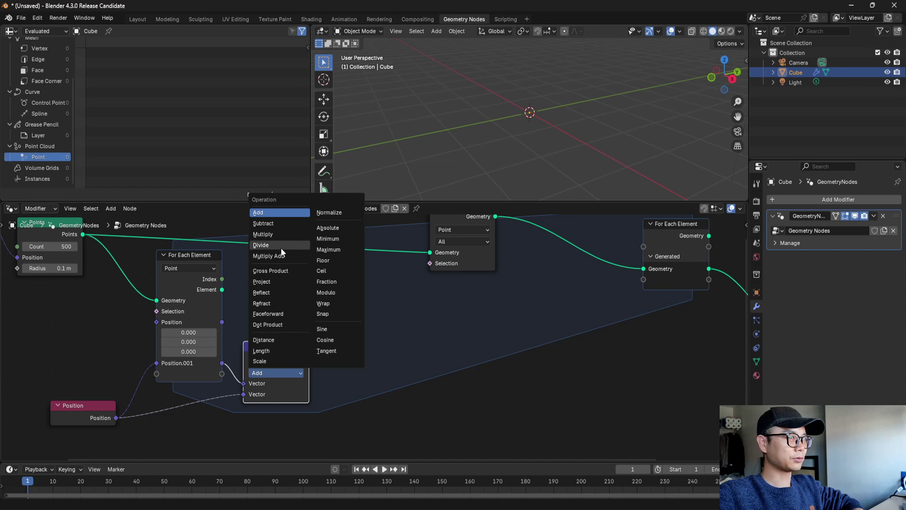
left_click(279, 224)
Duplicate the Subtract node, set the copy to Length and feed it the Subtract node's vector
left_click(269, 351)
key("shift+d")
left_click(359, 359)
left_click(357, 368)
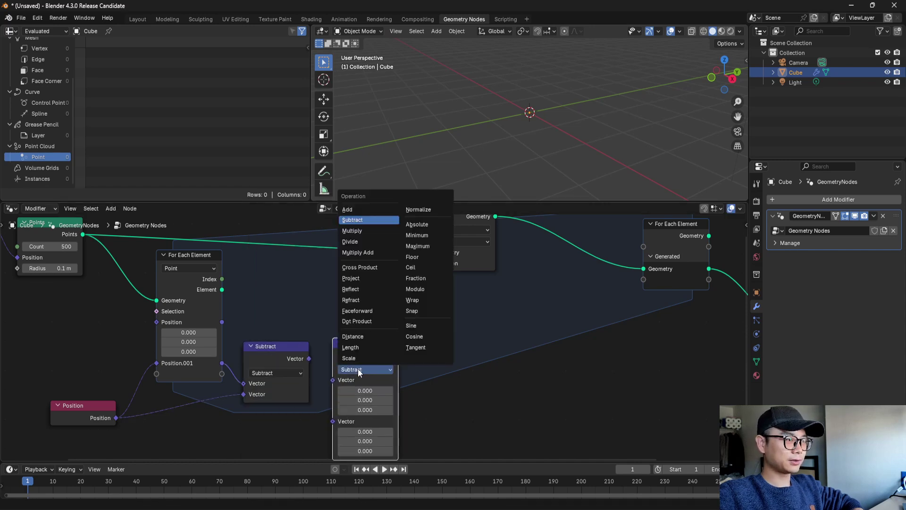
left_click(364, 344)
left_click_drag(309, 359, 335, 377)
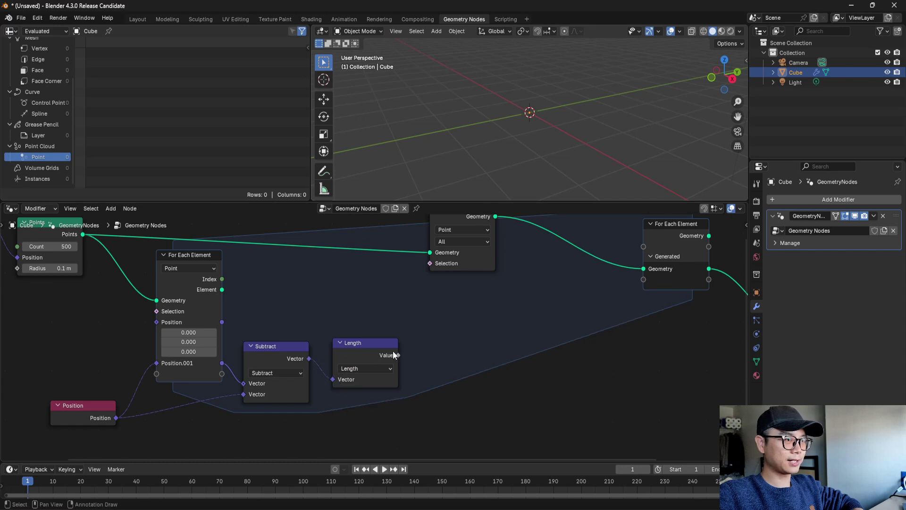
Add a Compare node on the Length node's value output and set its operation to Greater Than
left_click_drag(399, 356, 414, 359)
type("comp")
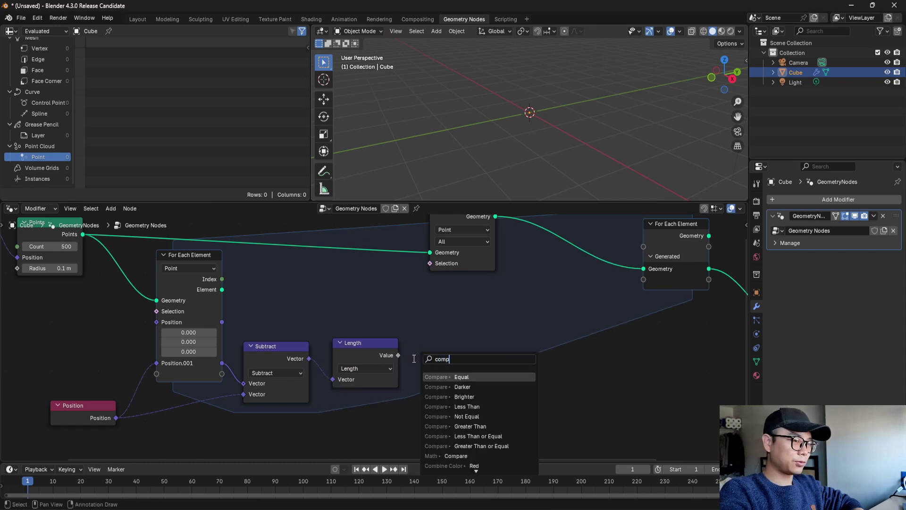
key("Return")
left_click(453, 373)
left_click(452, 372)
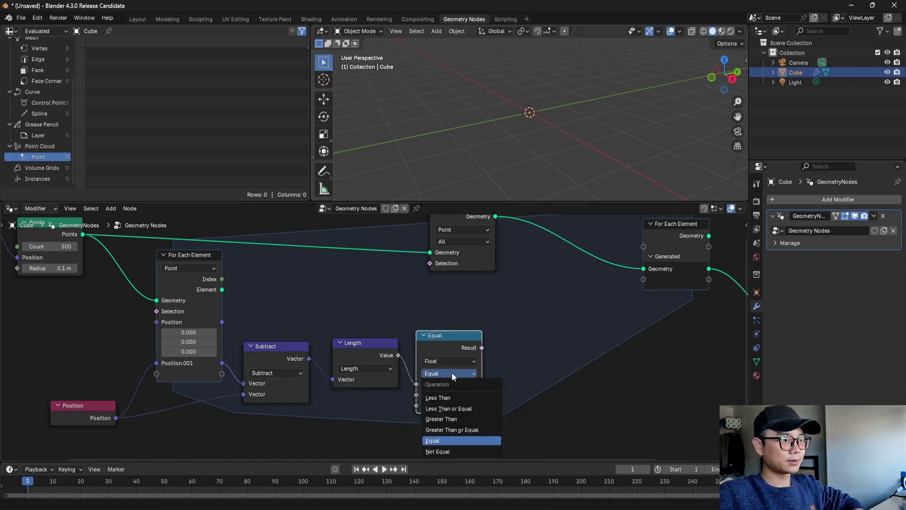
left_click(452, 414)
left_click_drag(452, 342, 451, 355)
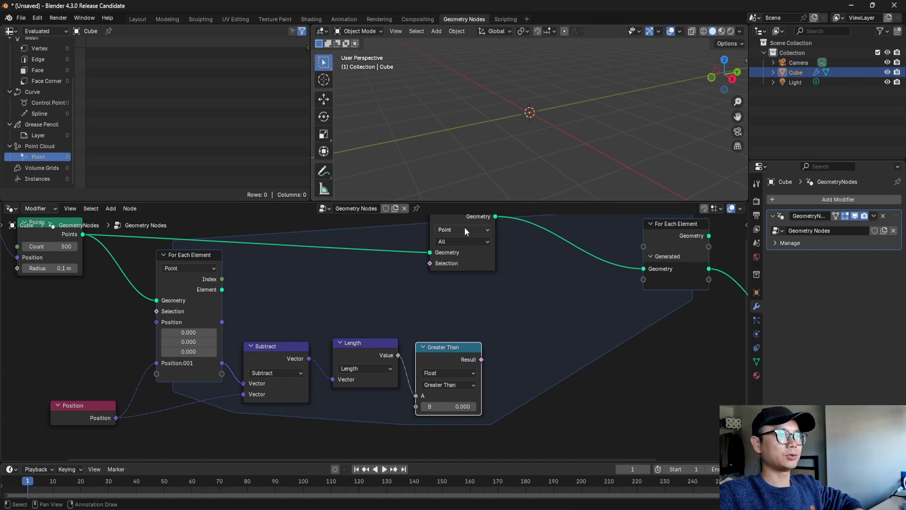
Move Delete Geometry closer to the zone's output node, drive its Selection with the Greater Than result and set B to 0.1
left_click_drag(462, 221, 558, 235)
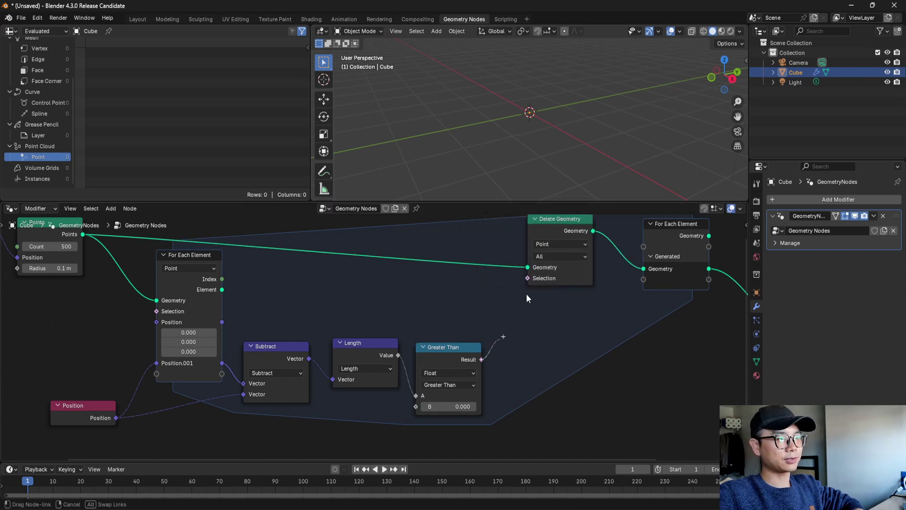
left_click_drag(527, 278, 482, 359)
left_click(451, 406)
type("0.1")
key("Return")
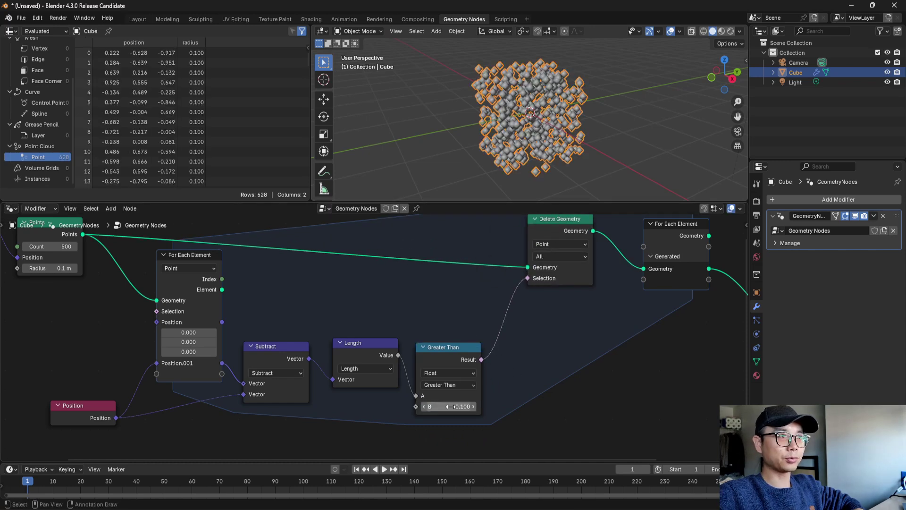
Draw a freehand annotation over the points in the 3D viewport, undo it and return to the selection tool
middle_click_drag(568, 267, 446, 285)
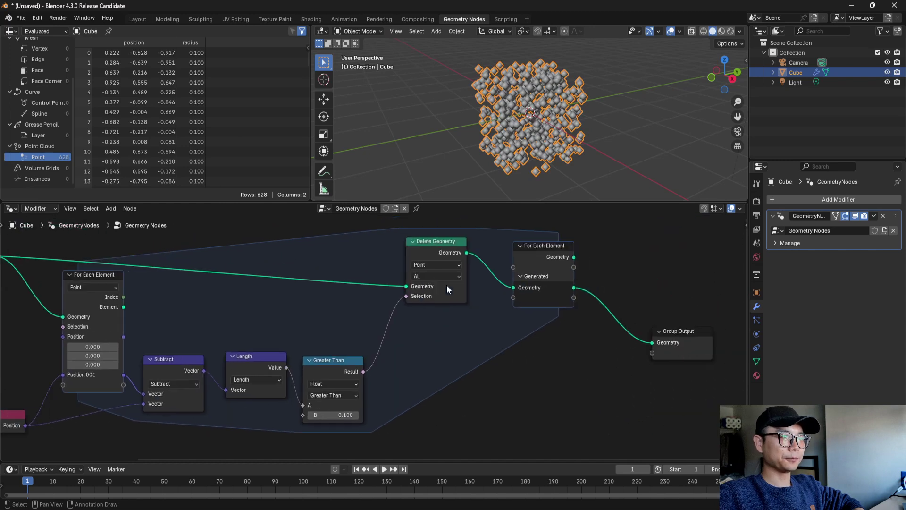
middle_click_drag(503, 280, 535, 281)
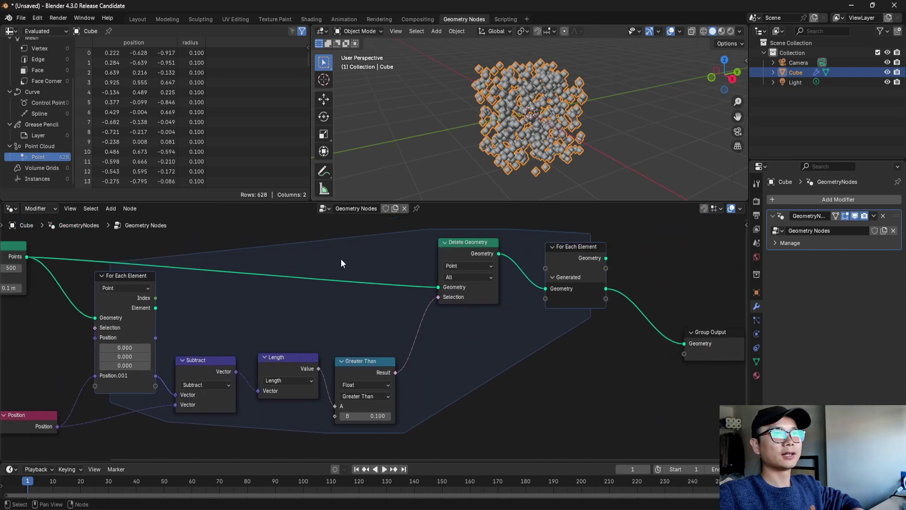
left_click(324, 171)
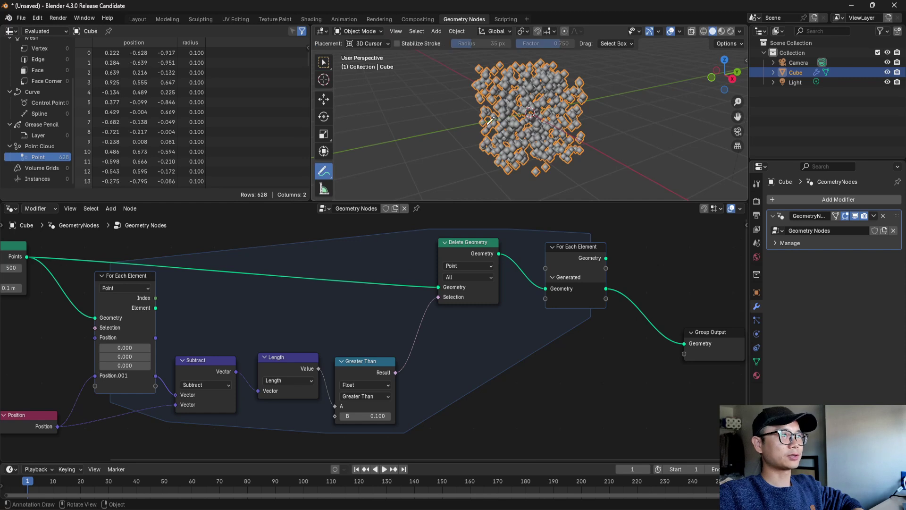
mouse_move(538, 110)
left_mouse_down()
mouse_move(510, 108)
mouse_move(529, 106)
left_mouse_up()
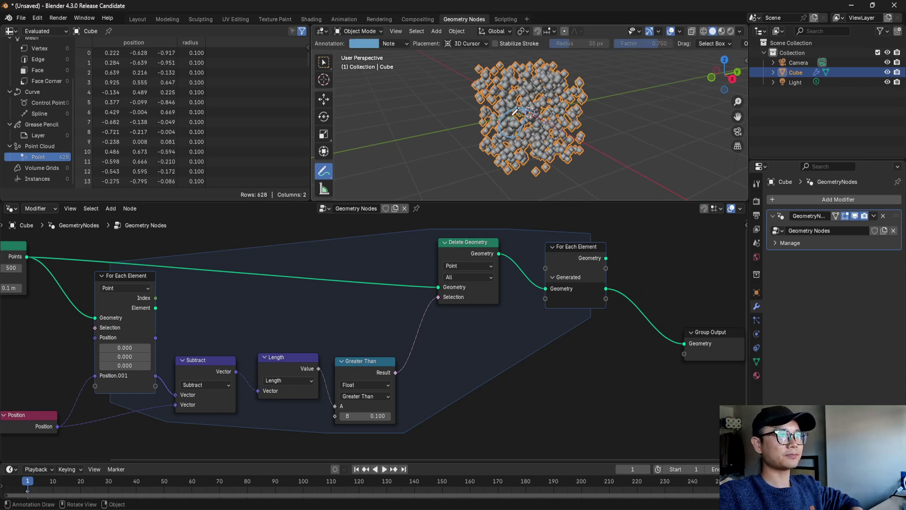
key("ctrl+z")
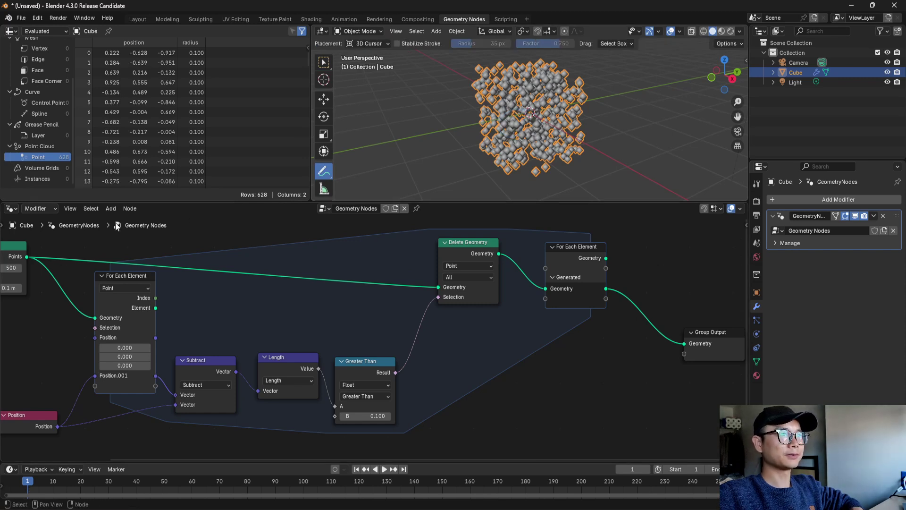
left_click(325, 64)
Move the zone's output node and Group Output farther from Delete Geometry to make room inside the zone
left_click(576, 247)
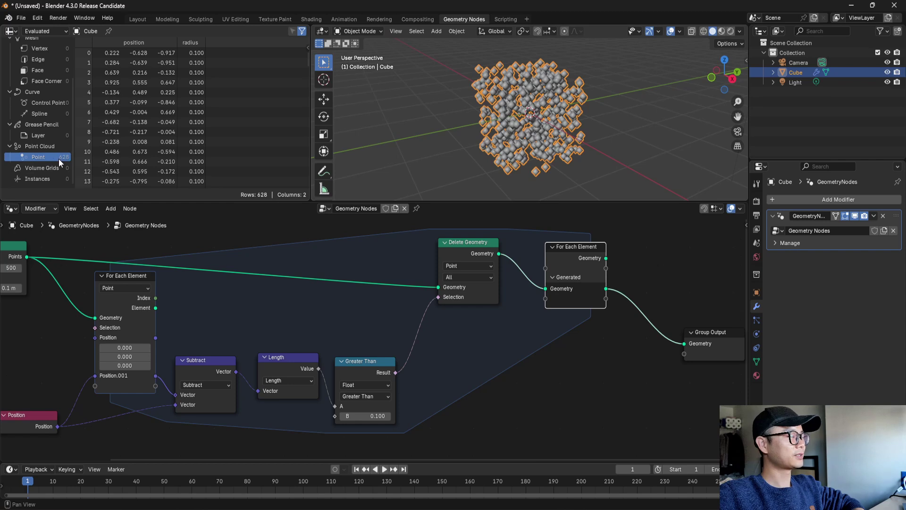
middle_click_drag(670, 353, 664, 353)
left_click_drag(705, 387, 576, 274)
scroll(533, 302, "down", 4)
key("g")
left_click_drag(526, 289, 636, 290)
left_click_drag(435, 279, 429, 275)
scroll(446, 288, "up", 3)
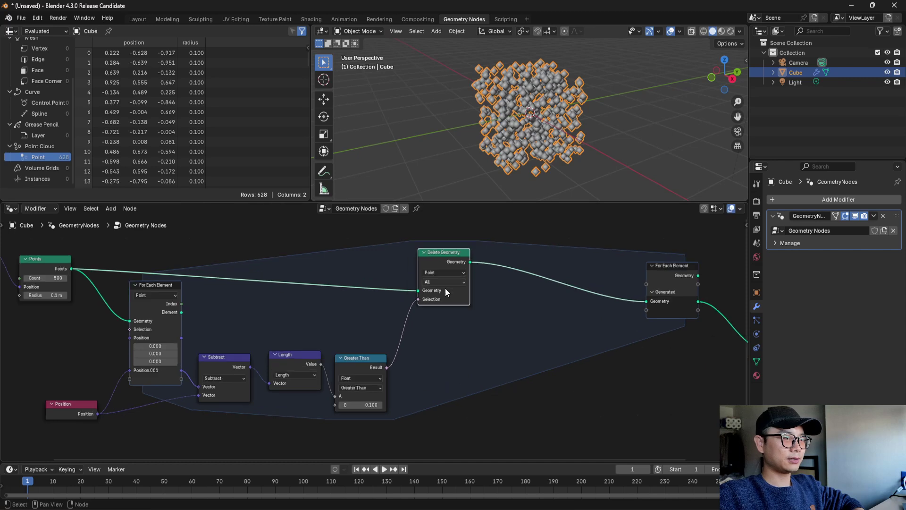
Insert an Extrude Mesh node on the link between Delete Geometry and the zone's Generated Geometry input
middle_click_drag(457, 251, 415, 247)
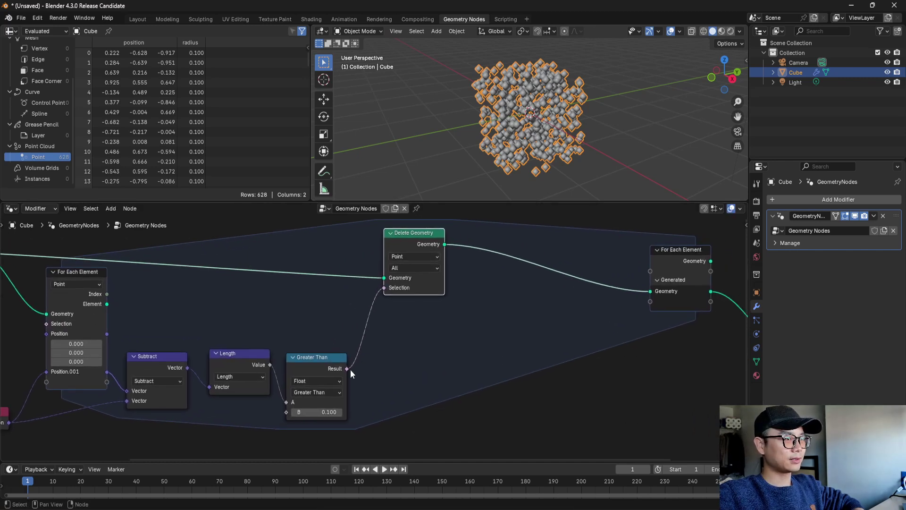
scroll(491, 290, "down", 1)
key("shift+a")
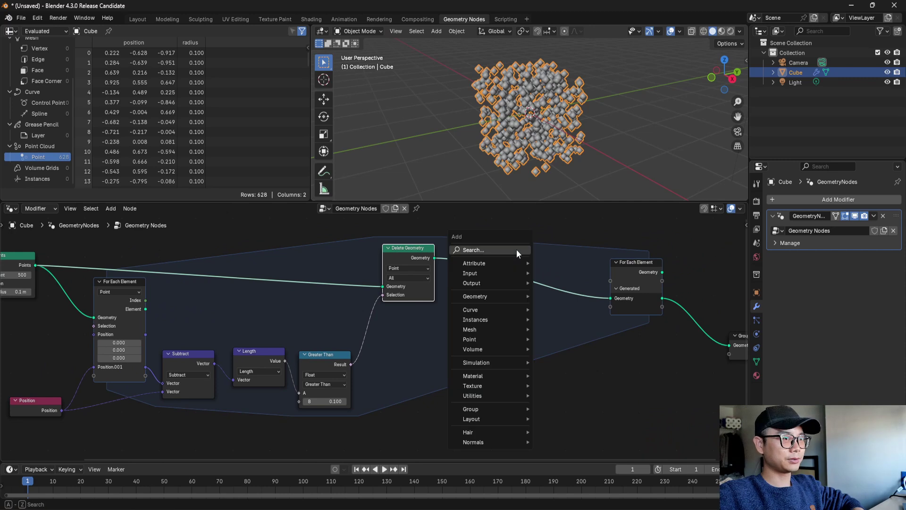
left_click(517, 249)
type("extr")
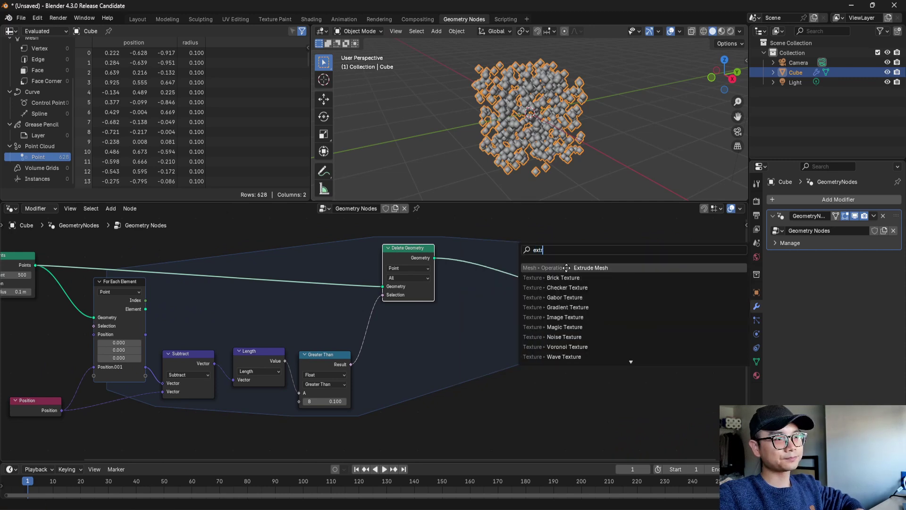
left_click(567, 268)
left_click(518, 261)
Move the Extrude Mesh, zone output and Group Output nodes together, farther away from Delete Geometry
middle_click_drag(493, 276, 395, 279)
left_click_drag(648, 380, 488, 283)
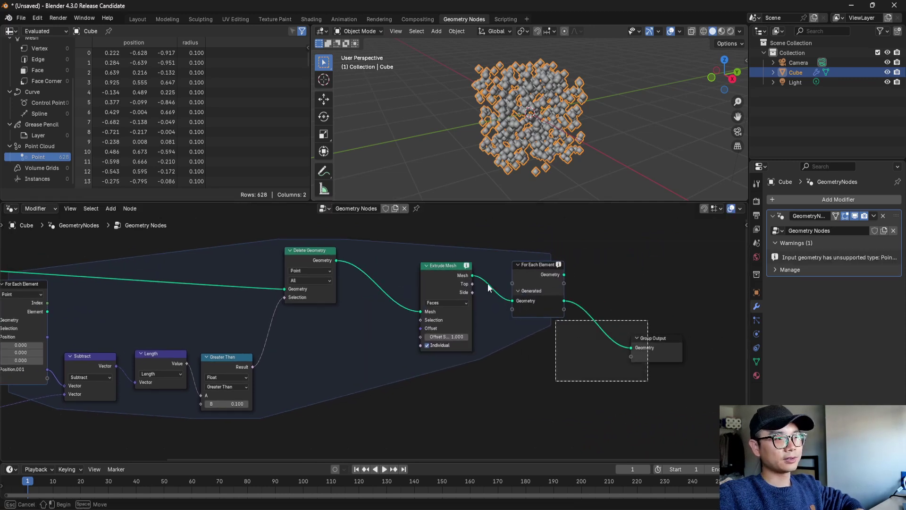
scroll(521, 276, "up", 1)
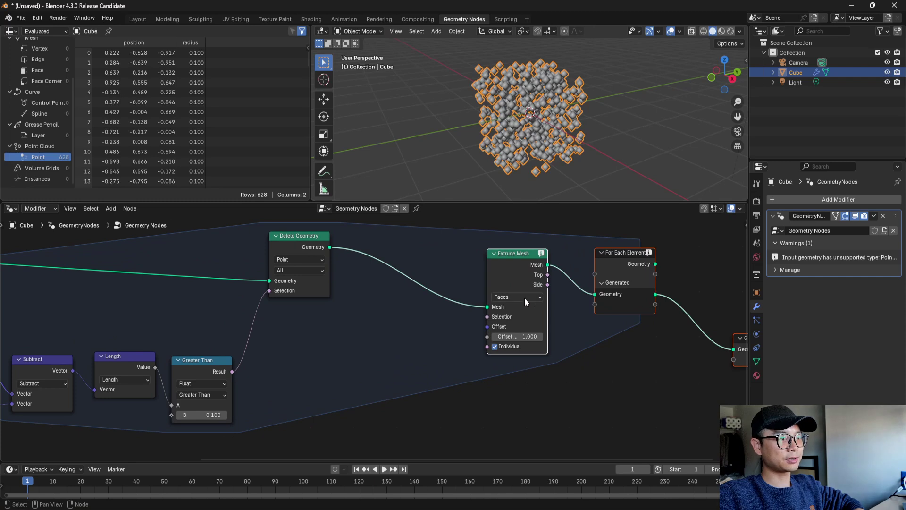
Set Extrude Mesh to Vertices and insert a Points to Vertices node between Delete Geometry and Extrude Mesh
left_click(525, 298)
left_click(517, 321)
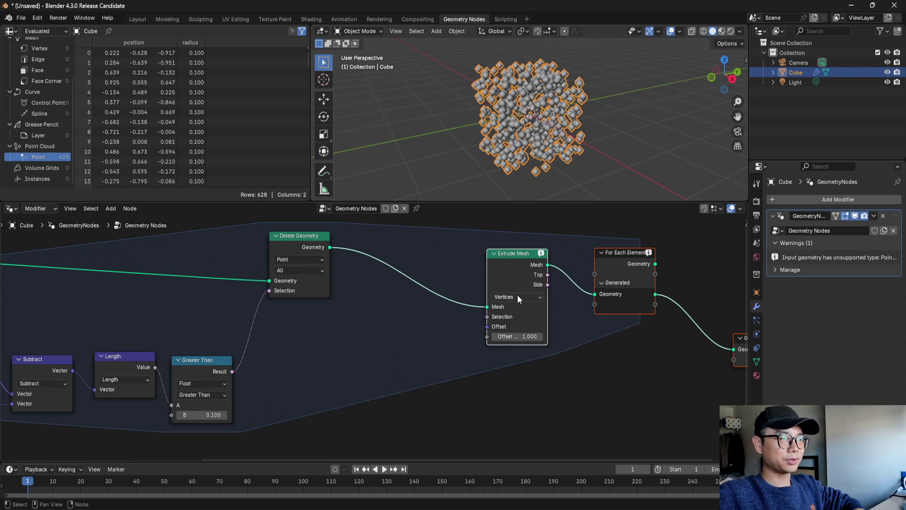
left_click_drag(306, 249, 298, 250)
key("shift+a")
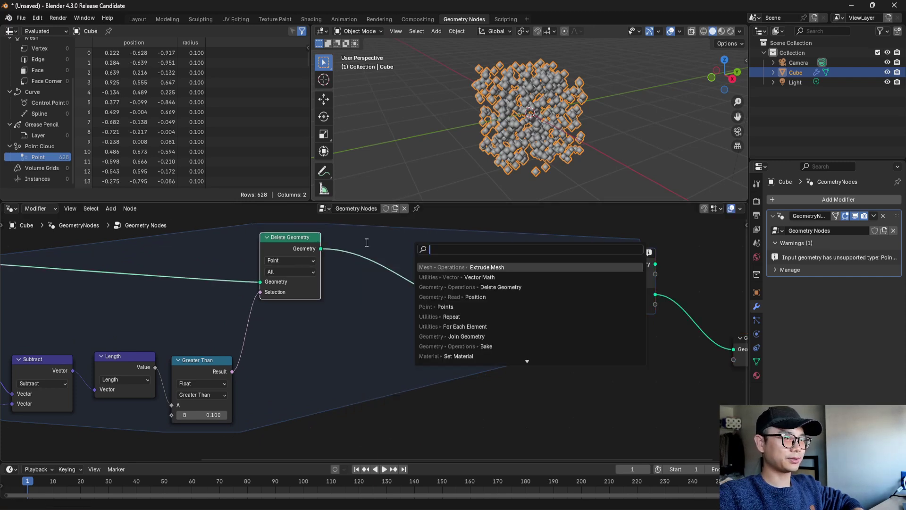
type("point tov")
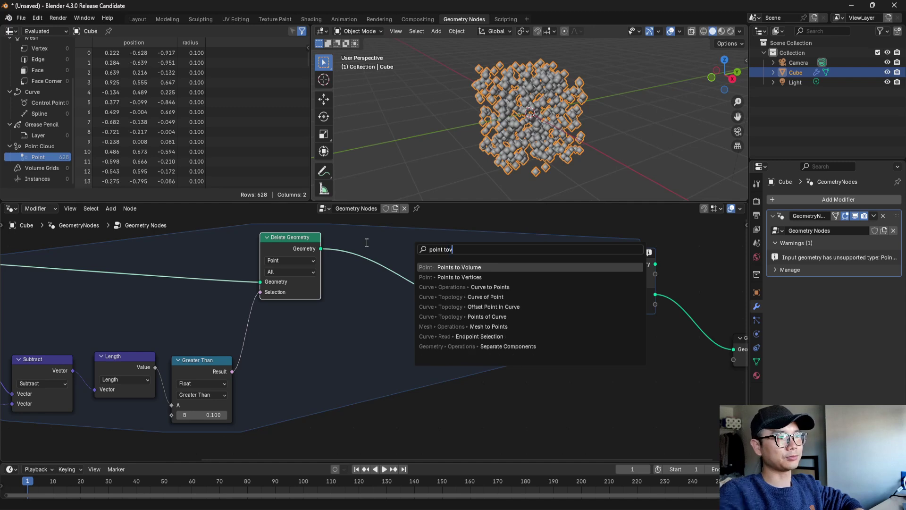
left_click(447, 277)
left_click(388, 259)
middle_click_drag(543, 124, 523, 115)
scroll(488, 327, "up", 2)
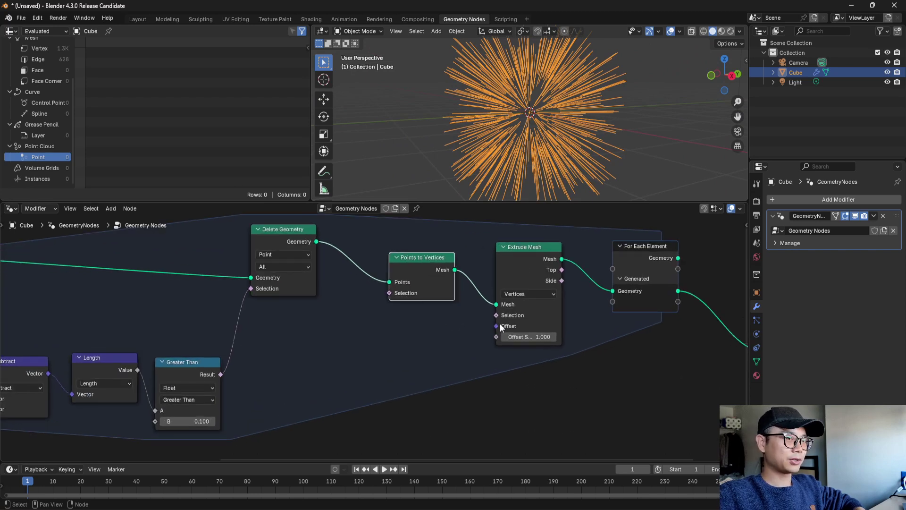
Link the Subtract node's Vector output to the Extrude Mesh node's Offset input
scroll(400, 343, "down", 4)
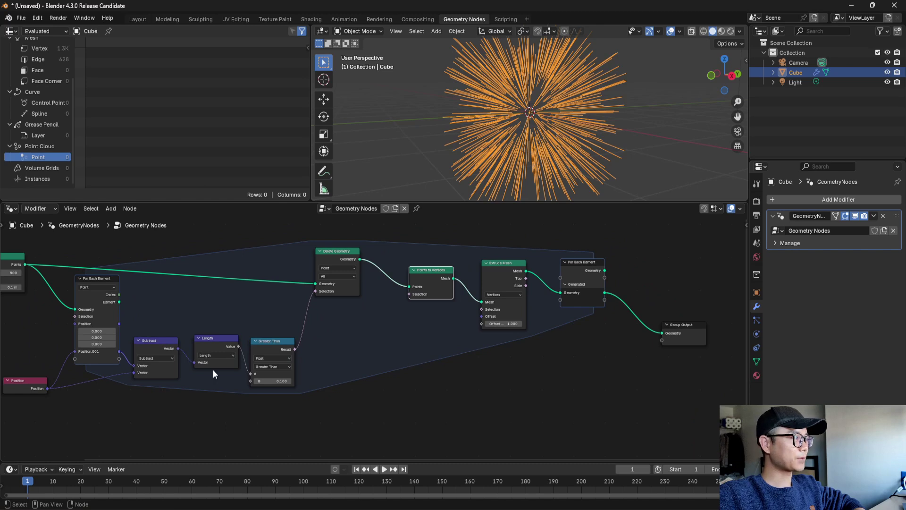
scroll(213, 370, "up", 2)
left_click_drag(110, 350, 521, 309)
scroll(168, 387, "up", 1)
scroll(128, 387, "up", 1)
middle_click_drag(556, 93, 543, 134)
scroll(387, 340, "down", 3)
scroll(373, 345, "up", 2)
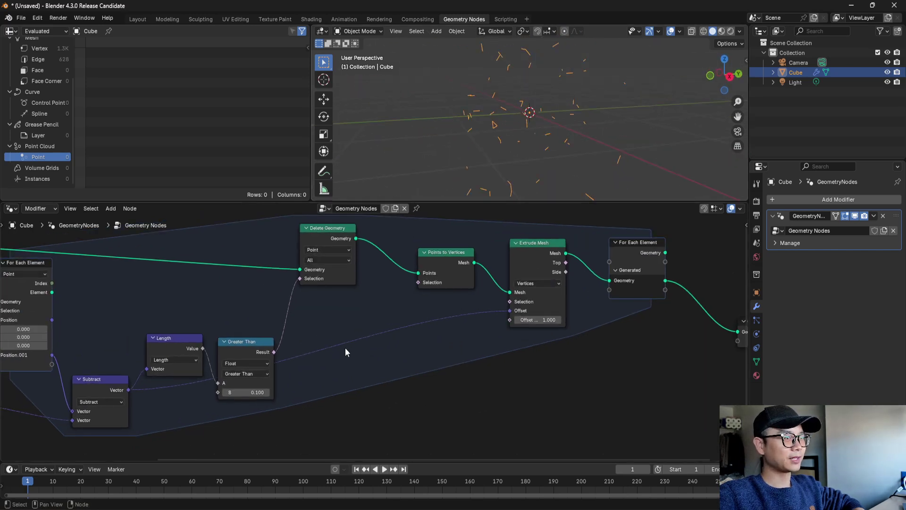
Move Group Output farther from the zone and set the Greater Than node's B threshold to 0.300
scroll(359, 349, "down", 2)
middle_click_drag(517, 358, 489, 355)
left_click(667, 334)
left_click_drag(668, 334, 751, 333)
scroll(245, 361, "up", 1)
middle_click_drag(252, 362, 210, 372)
scroll(206, 378, "up", 1)
scroll(184, 390, "up", 1)
left_click_drag(169, 394, 178, 394)
middle_click_drag(522, 178, 570, 160)
middle_click_drag(538, 132, 611, 105)
Move the Group Output node a little farther out and play the animation briefly
scroll(557, 311, "down", 2)
middle_click_drag(577, 303, 457, 301)
left_click_drag(669, 322, 718, 312)
scroll(471, 318, "down", 4)
middle_click_drag(300, 307, 479, 310)
scroll(364, 311, "up", 1)
middle_click_drag(218, 297, 160, 314)
middle_click_drag(492, 308, 454, 306)
key("space")
key("space")
Add a Scene Time node, link its Frame output to Random Value's Seed and test the animation playback
middle_click_drag(26, 284, 357, 284)
scroll(357, 284, "up", 3)
left_click_drag(328, 266, 290, 270)
scroll(316, 273, "up", 3)
middle_click_drag(325, 277, 366, 303)
scroll(365, 303, "up", 1)
left_click(274, 386)
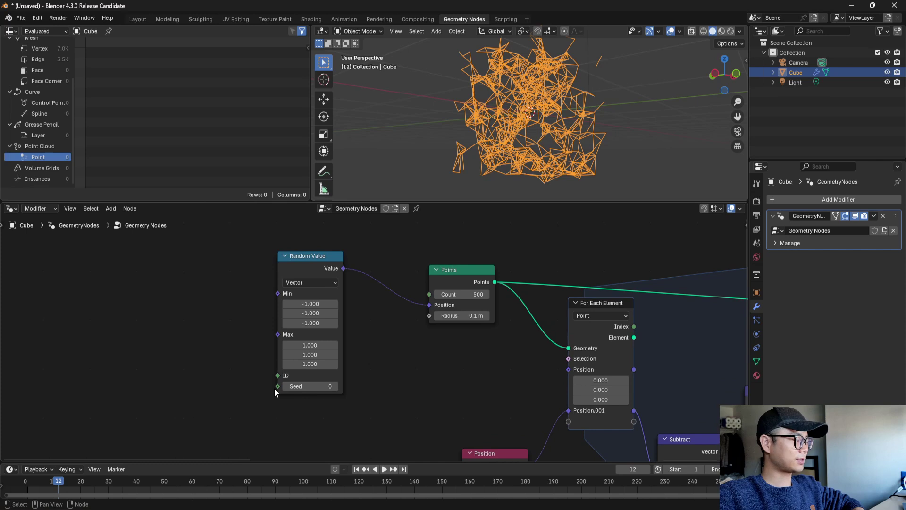
left_click_drag(275, 388, 237, 390)
type("sce")
left_click(210, 404)
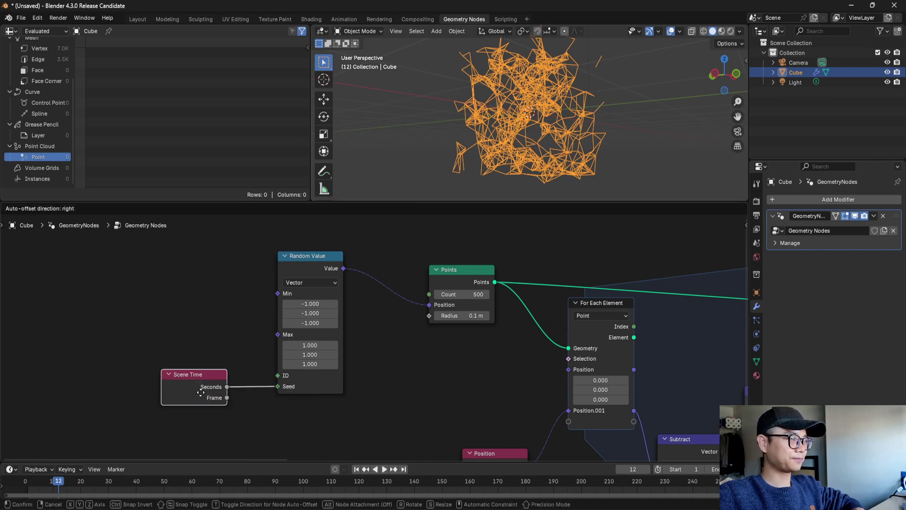
left_click(227, 396)
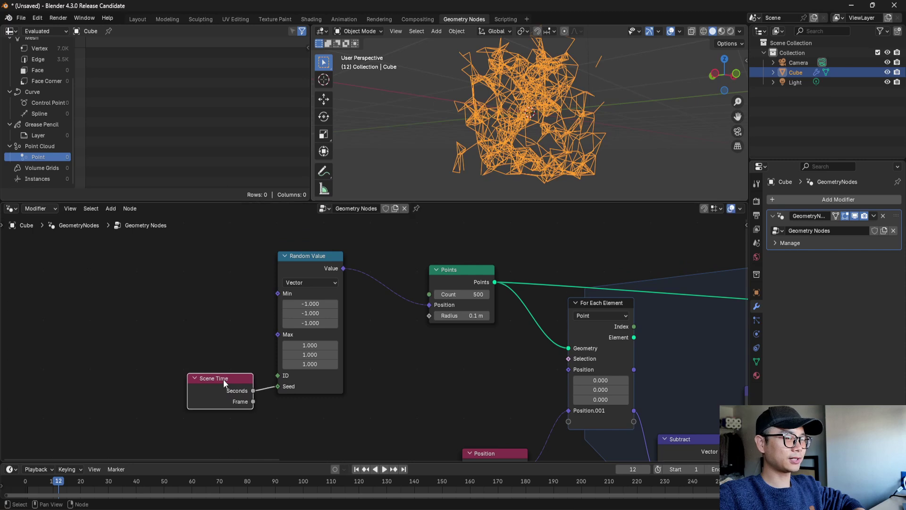
left_click_drag(244, 390, 276, 386)
key("space")
key("space")
Move Random Value and Scene Time away from Points, and insert a Noise Texture between Random Value and Points, feeding Position from Color
left_click_drag(334, 291, 277, 293)
left_click_drag(153, 290, 278, 436)
left_click_drag(259, 260, 190, 260)
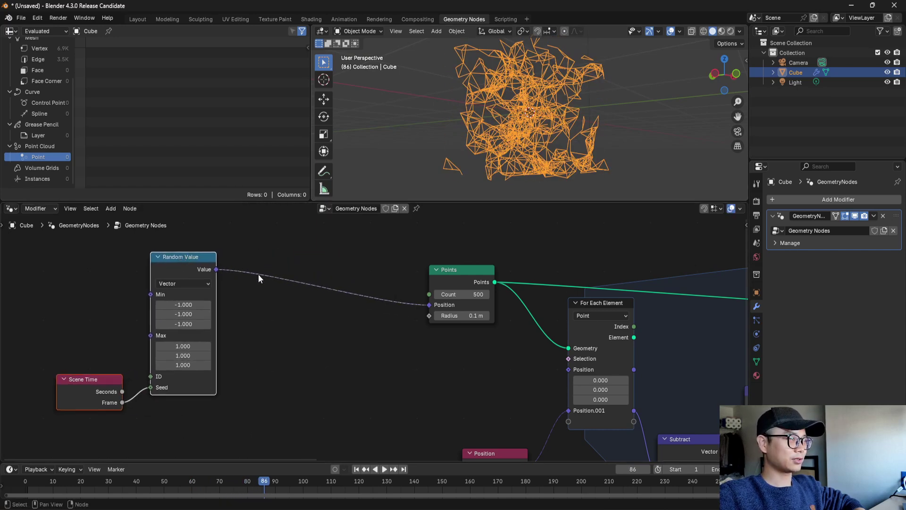
key("shift+a")
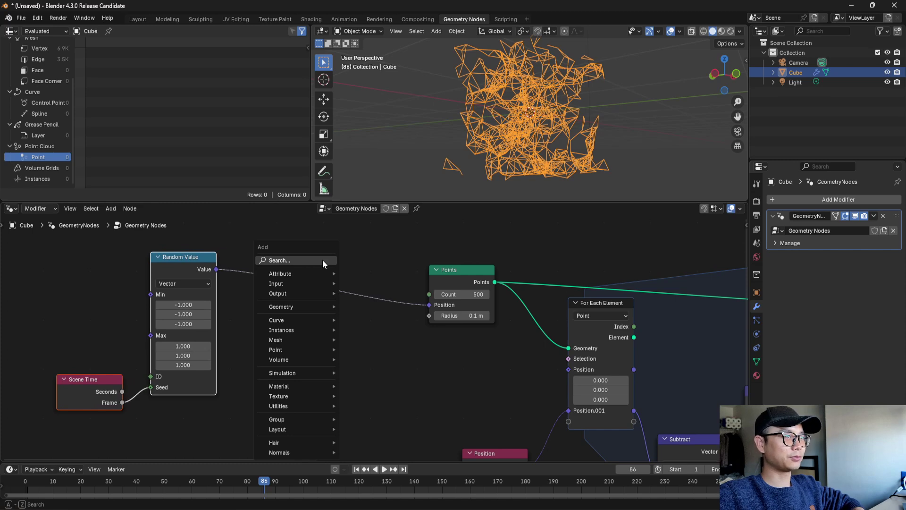
left_click(322, 259)
type("nio")
key("BackSpace")
key("BackSpace")
type("ios")
left_click(361, 276)
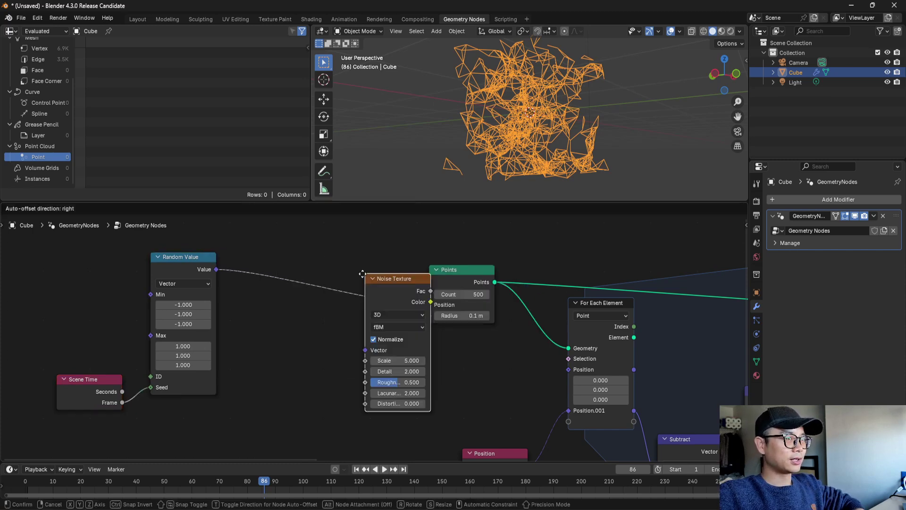
left_click(296, 250)
left_click(447, 276)
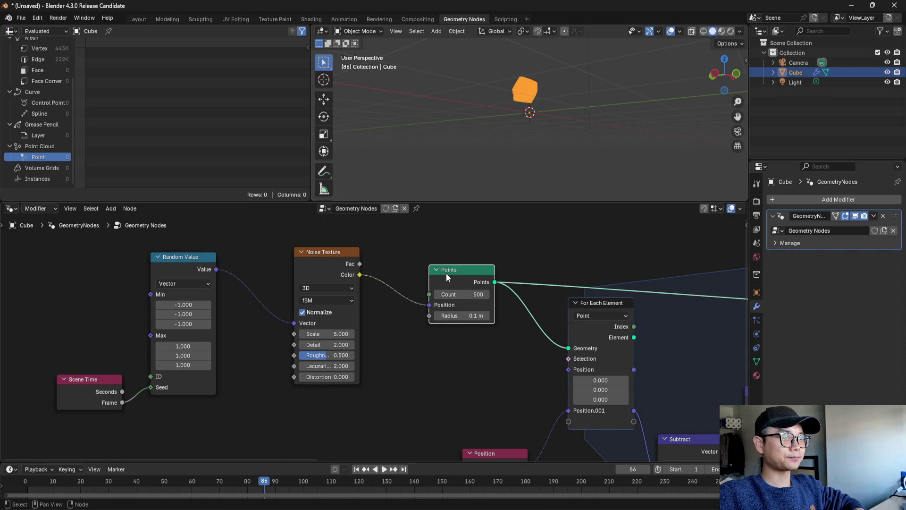
Insert a Map Range node set to Vector between the Noise Texture's Color output and the Points node's Position input
middle_click_drag(550, 94, 527, 141)
scroll(560, 105, "up", 4)
left_click_drag(303, 256, 264, 263)
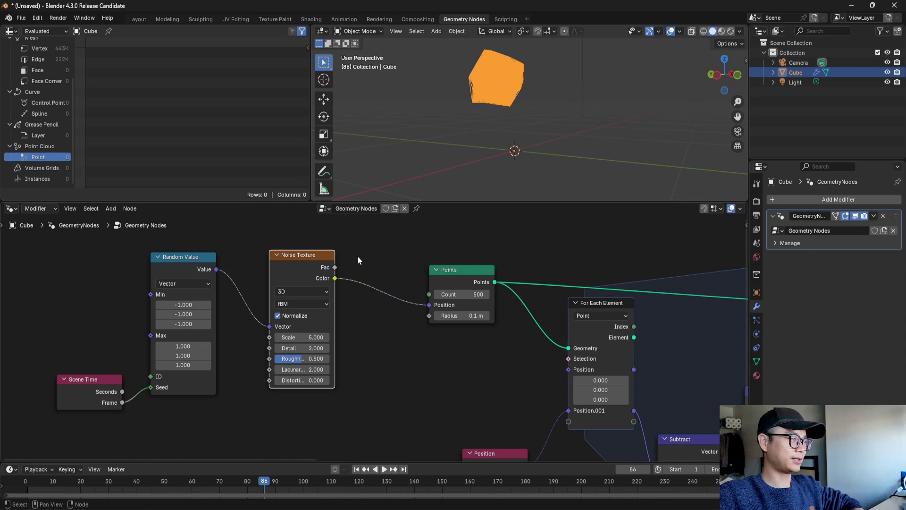
key("shift+a")
type("map")
left_click(440, 270)
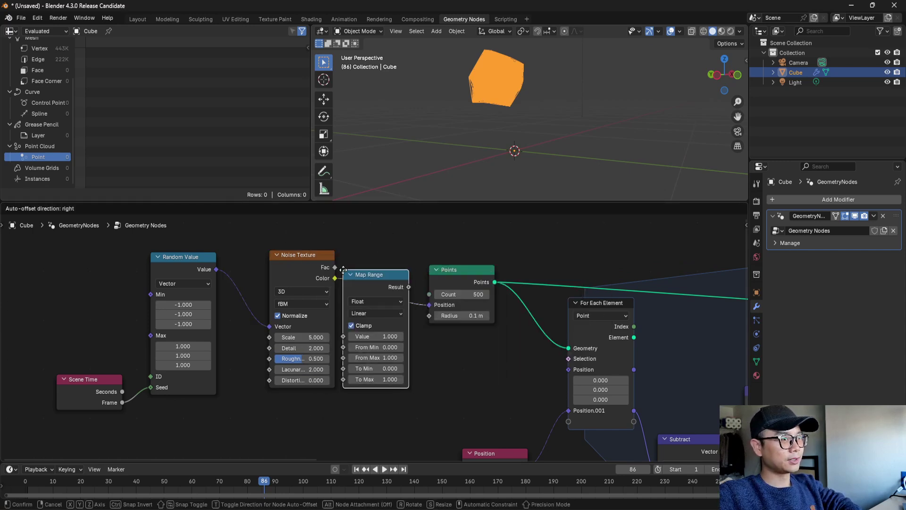
left_click(391, 290)
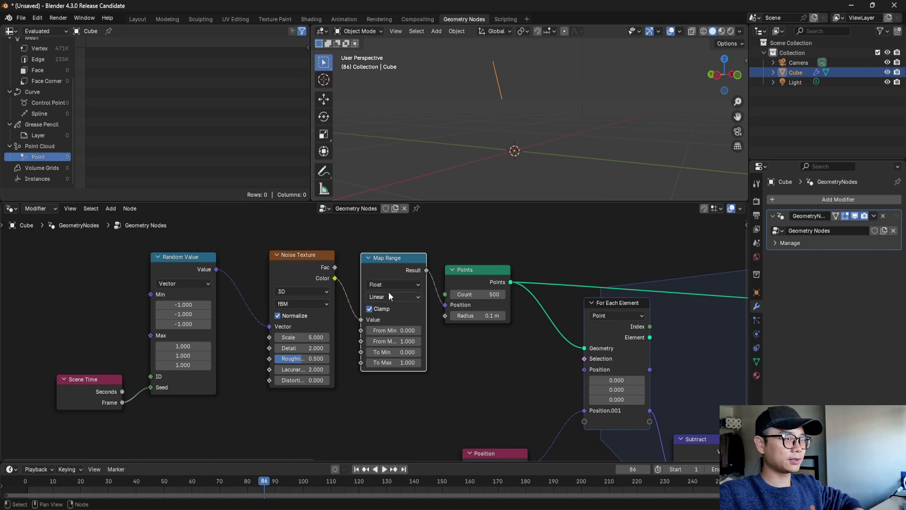
left_click(389, 287)
left_click(388, 316)
left_click_drag(335, 279, 362, 319)
left_click_drag(426, 270, 440, 305)
Set the Map Range node's To Min to -1.000 on all three axes
scroll(429, 341, "down", 1)
middle_click_drag(428, 341, 410, 304)
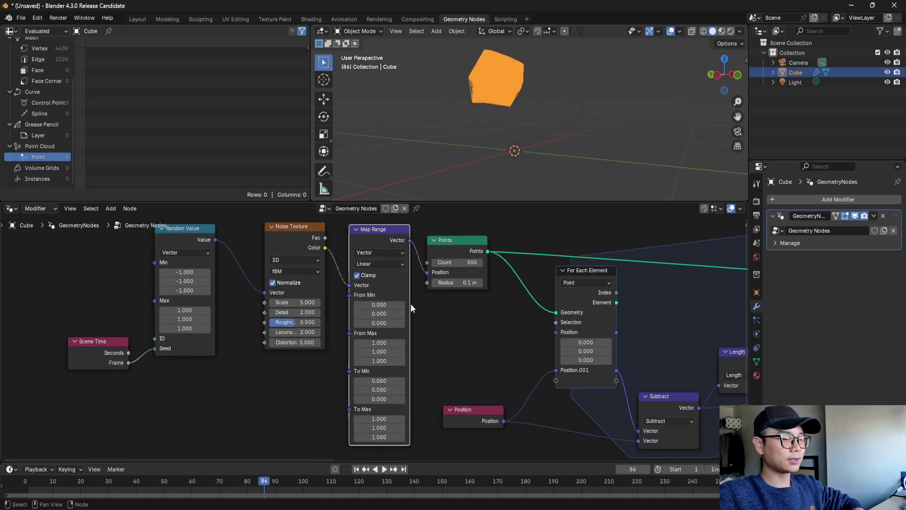
key("Return")
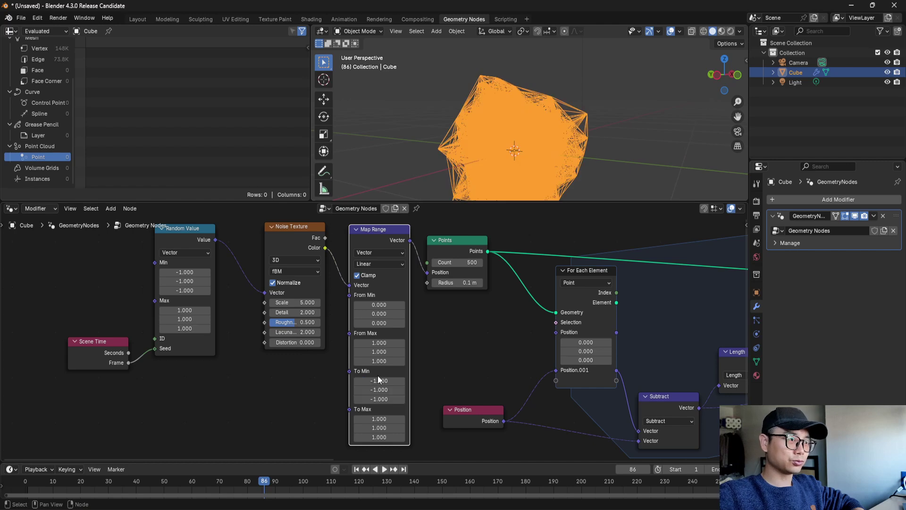
scroll(463, 58, "down", 3)
middle_click_drag(506, 125, 533, 127)
scroll(601, 327, "down", 3)
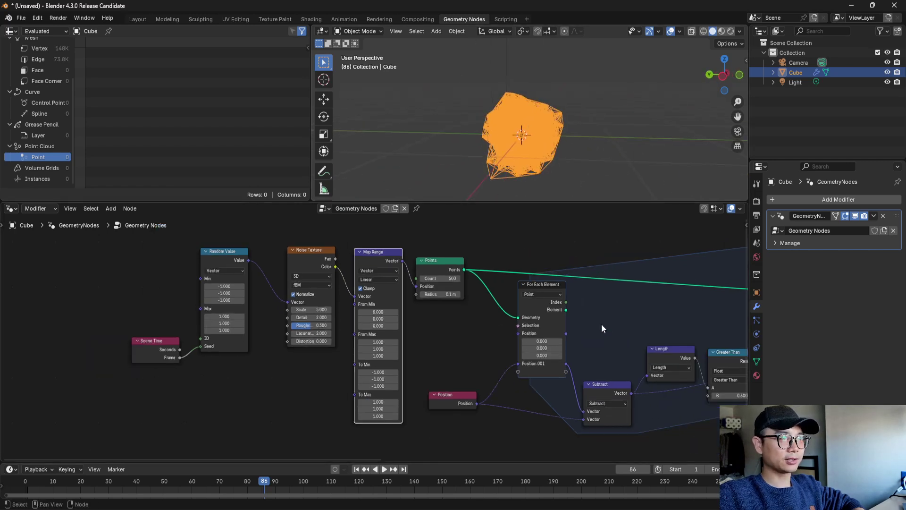
Set the Greater Than node's B threshold to 0.1
middle_click_drag(602, 327, 366, 294)
scroll(542, 335, "up", 2)
scroll(536, 356, "up", 5)
middle_click_drag(542, 361, 406, 388)
scroll(413, 394, "down", 3)
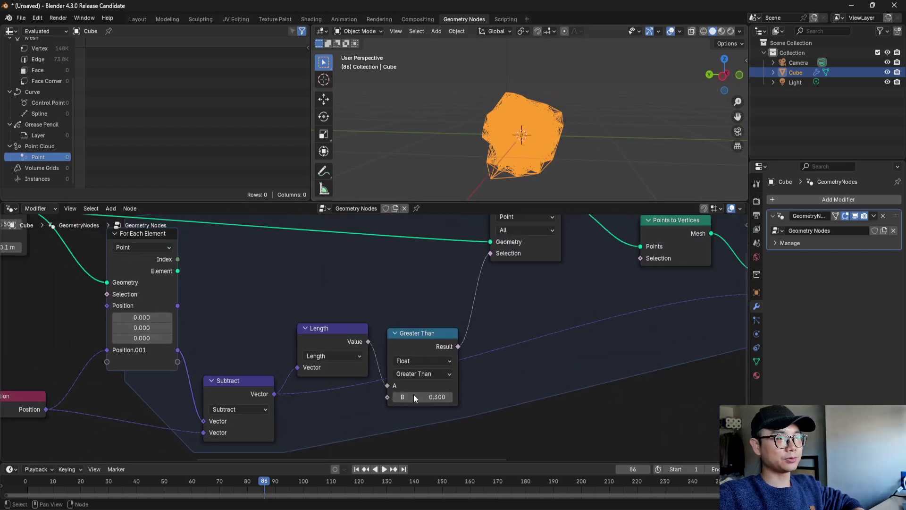
middle_click_drag(500, 270, 506, 293)
middle_click_drag(471, 382, 483, 363)
left_click(449, 398)
type(".1")
key("Return")
scroll(564, 120, "up", 5)
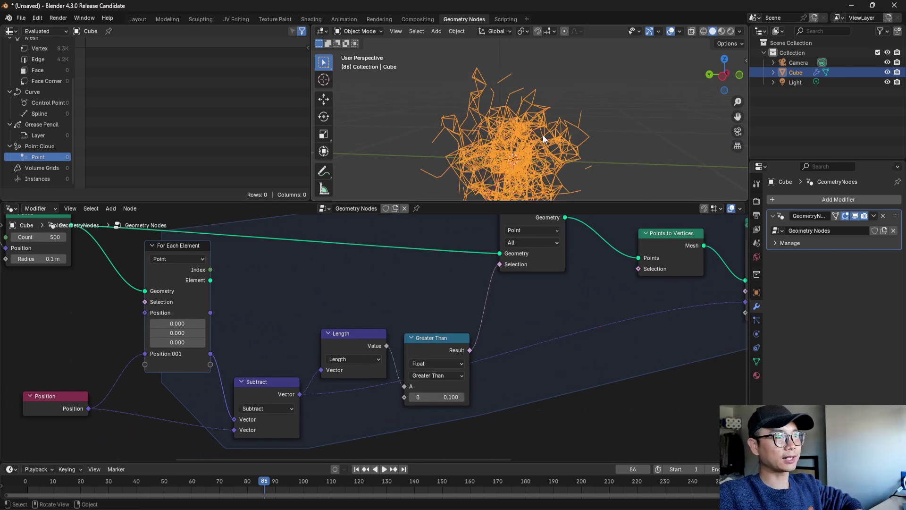
scroll(514, 236, "down", 1)
middle_click_drag(509, 163, 504, 158)
Switch the Noise Texture from 3D to 4D
scroll(424, 337, "down", 8)
middle_click_drag(328, 336, 628, 323)
scroll(466, 302, "up", 5)
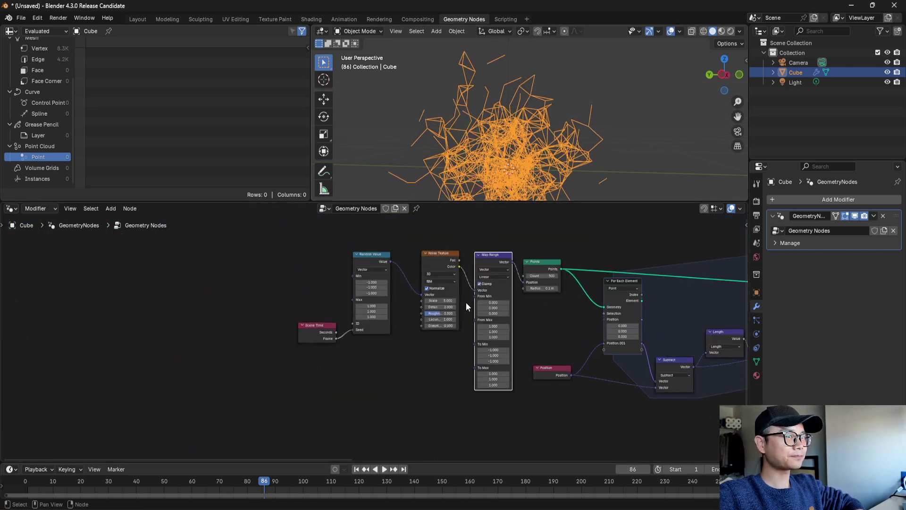
middle_click_drag(426, 296, 396, 310)
scroll(417, 292, "up", 3)
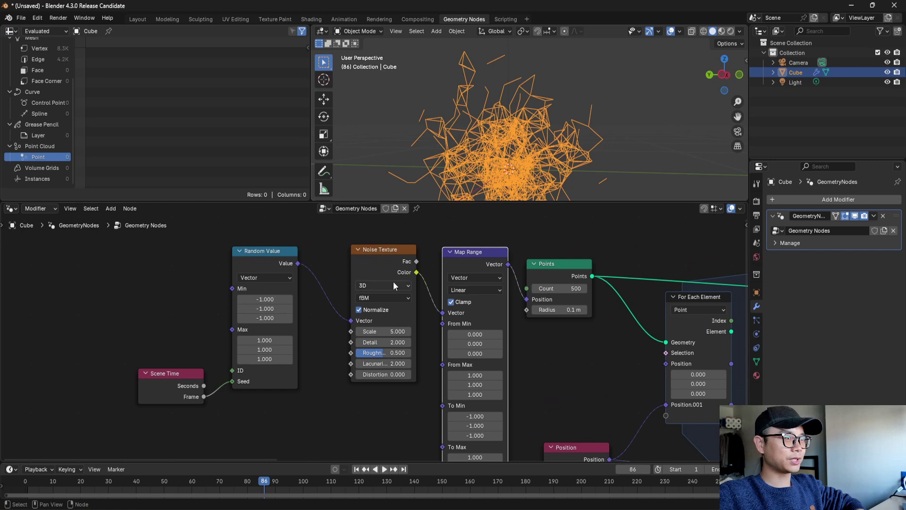
left_click(391, 284)
left_click(378, 337)
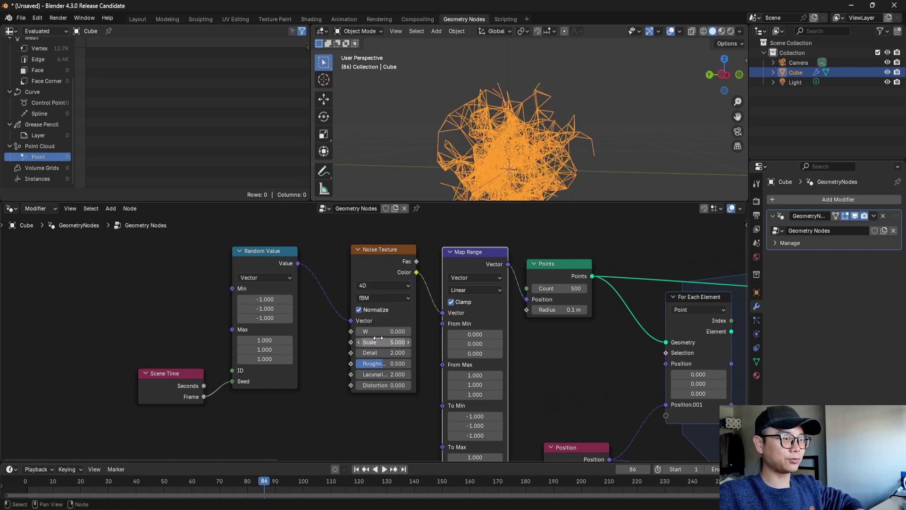
middle_click_drag(514, 165, 491, 148)
scroll(523, 162, "down", 1)
scroll(378, 276, "up", 1)
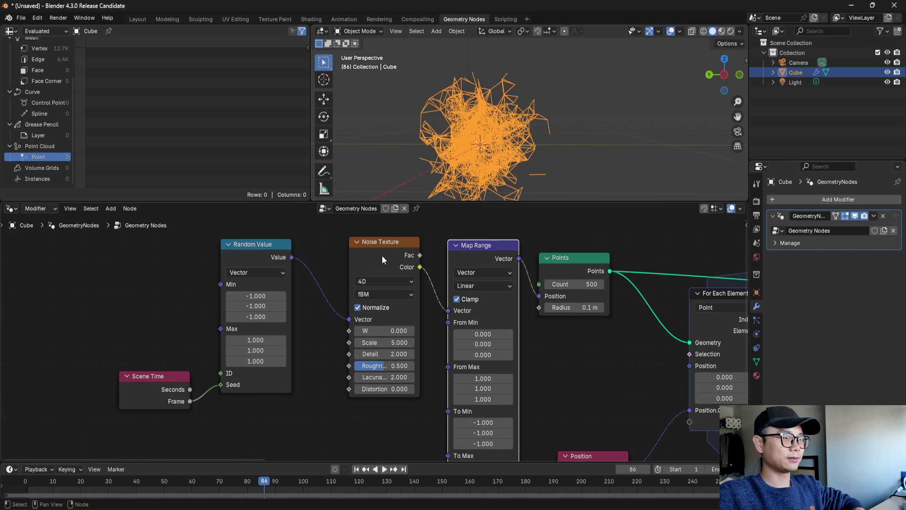
Cut the Random Value link to the Noise Texture's Vector, link Random Value to W instead and play the animation
left_click(378, 259)
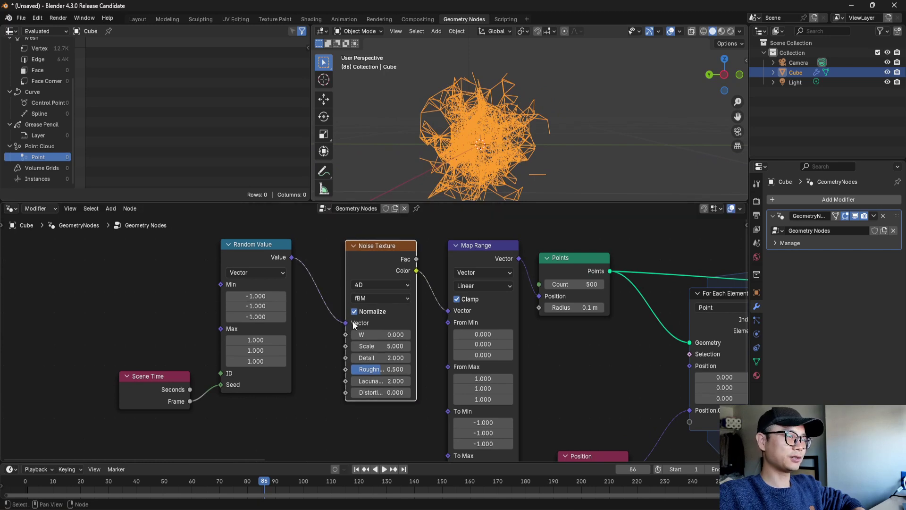
right_click_drag(313, 304, 342, 260, "ctrl")
left_click_drag(362, 335, 381, 335)
left_click_drag(292, 258, 298, 267)
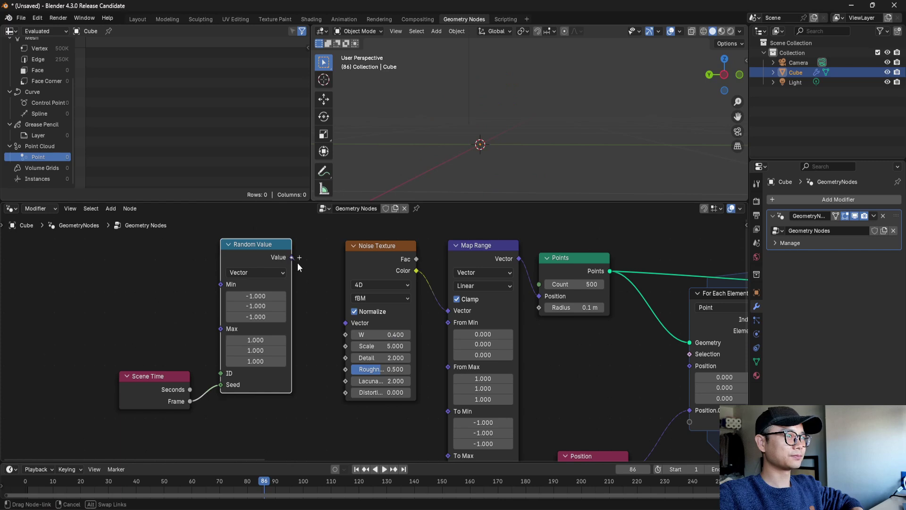
left_click_drag(340, 338, 346, 334)
key("space")
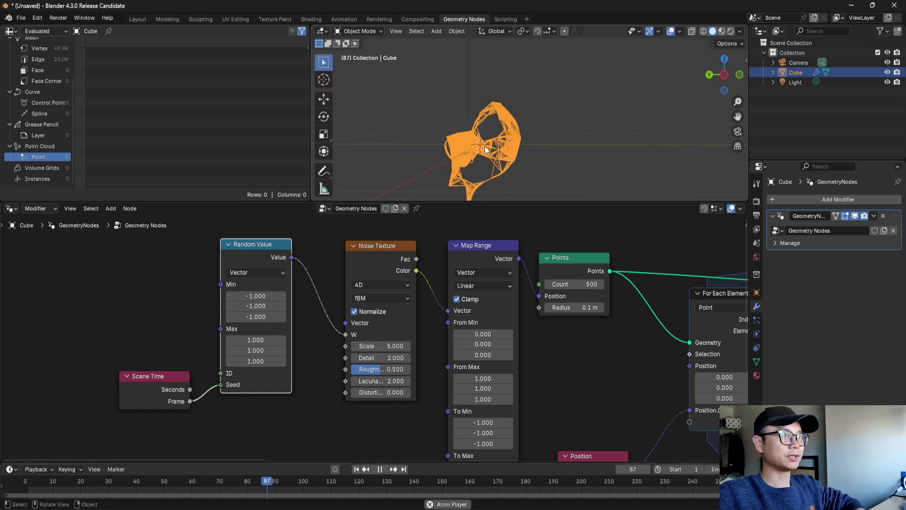
key("space")
middle_click_drag(514, 143, 578, 140)
key("space")
key("space")
Move Random Value and Scene Time away from Noise Texture and insert a Math node set to Add before the W input
middle_click_drag(231, 286, 265, 276)
left_click_drag(274, 247, 199, 238)
left_click_drag(172, 388, 199, 421)
scroll(242, 371, "down", 2)
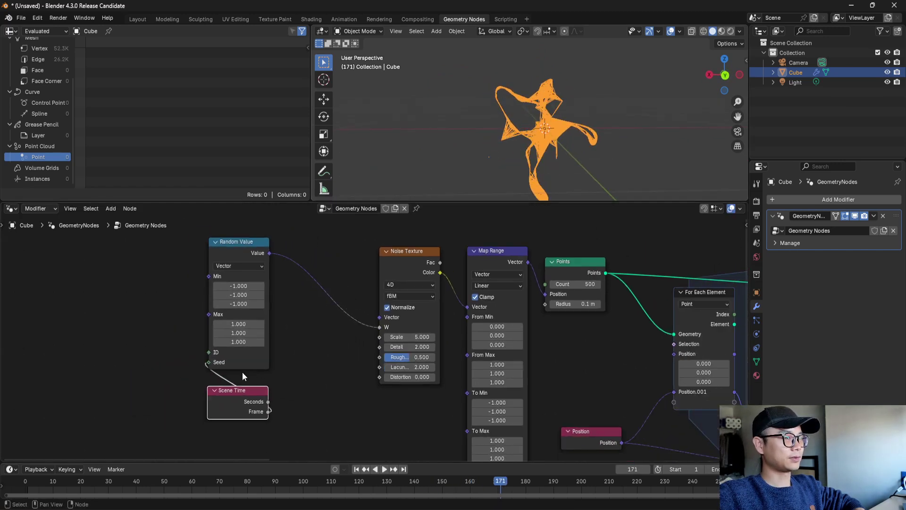
middle_click_drag(291, 377, 187, 380)
scroll(187, 324, "up", 1)
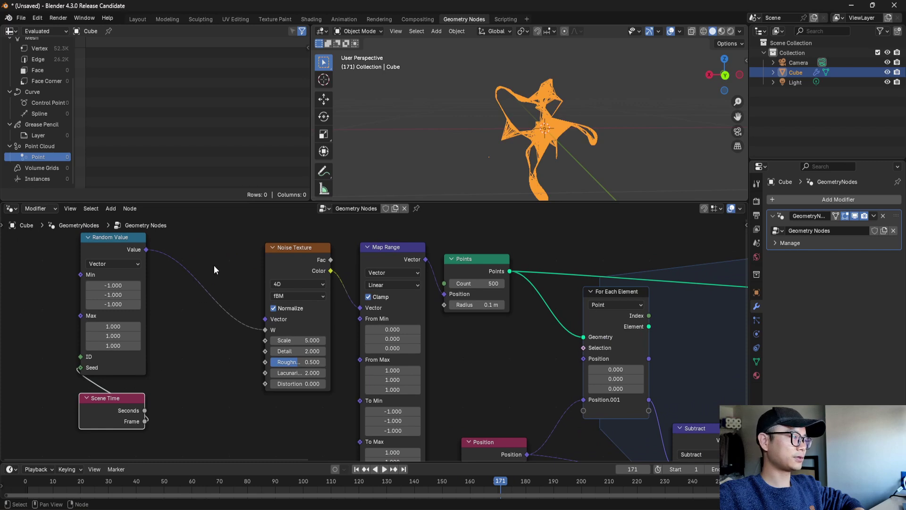
key("shift+a")
type("math")
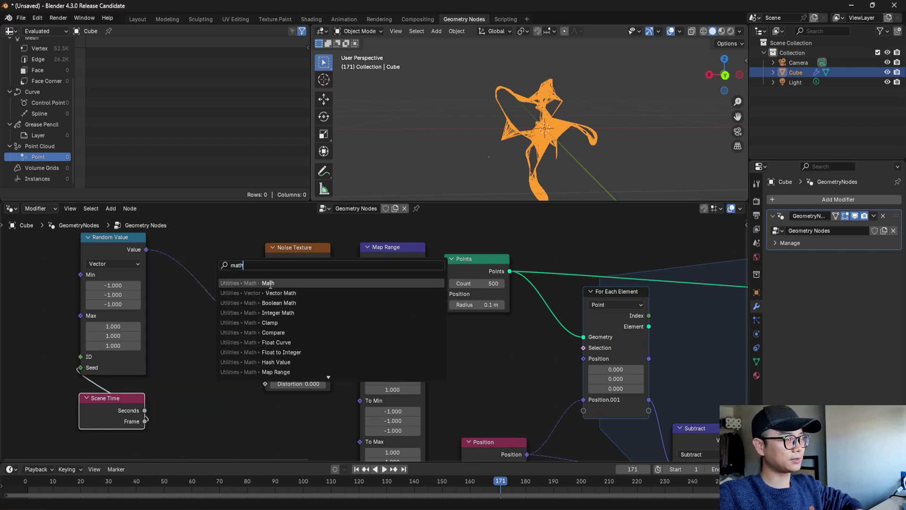
left_click(268, 283)
left_click(203, 287)
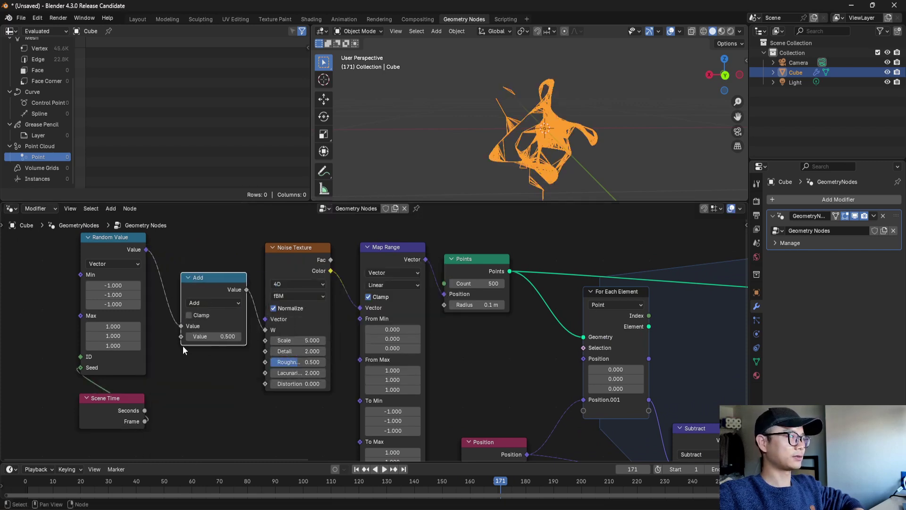
Set Random Value to Float, and feed Scene Time's Frame and Random Value into the Add node's two inputs
left_click(114, 264)
left_click(116, 287)
left_click_drag(113, 399, 110, 335)
left_click_drag(148, 251, 180, 325)
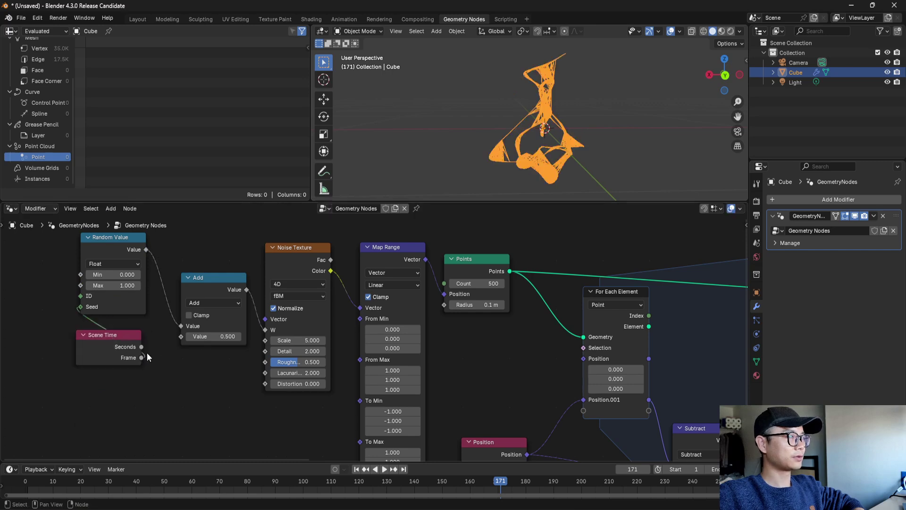
left_click_drag(141, 357, 181, 326)
left_click_drag(147, 249, 182, 343)
key("space")
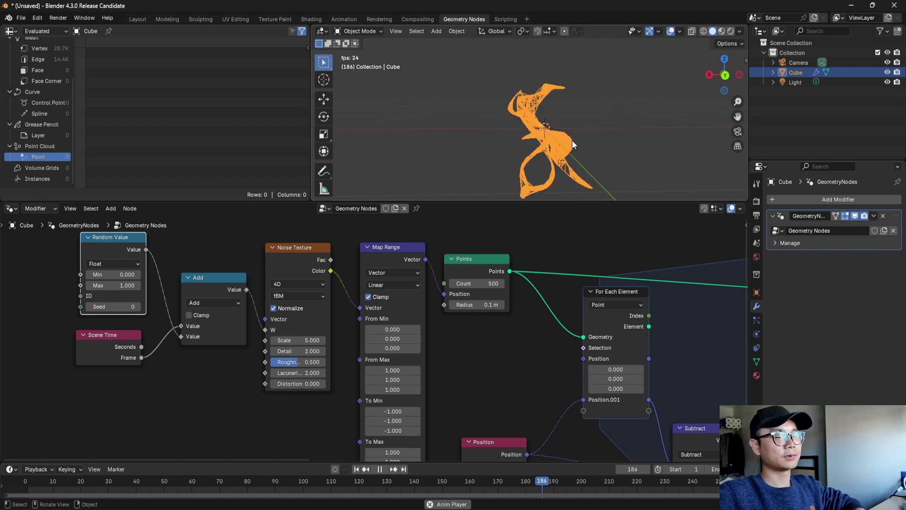
key("space")
scroll(211, 280, "up", 2)
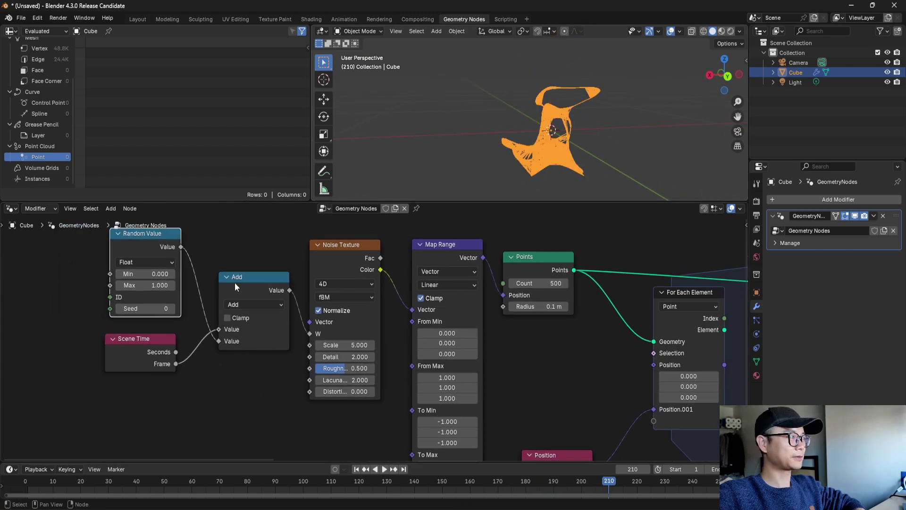
Set Random Value's Min to -1 and play the animation to check the motion
left_click(153, 270)
type("-1")
key("Return")
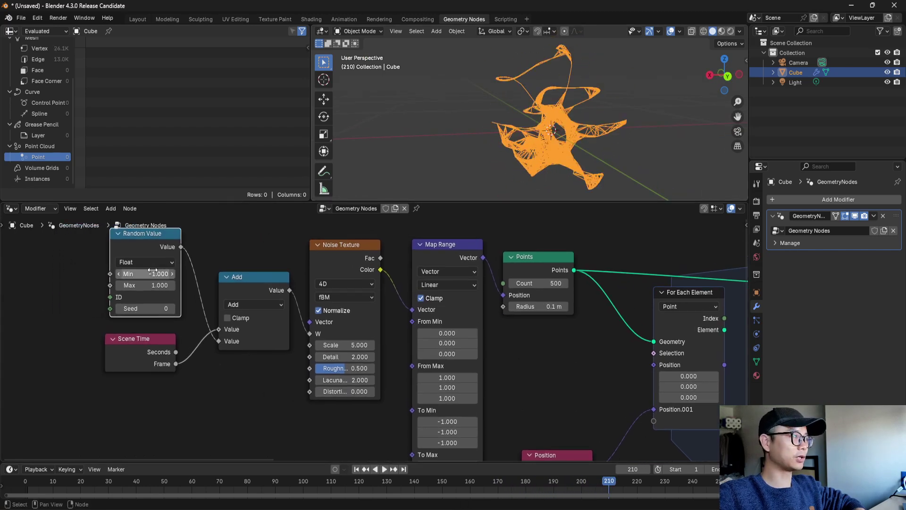
key("space")
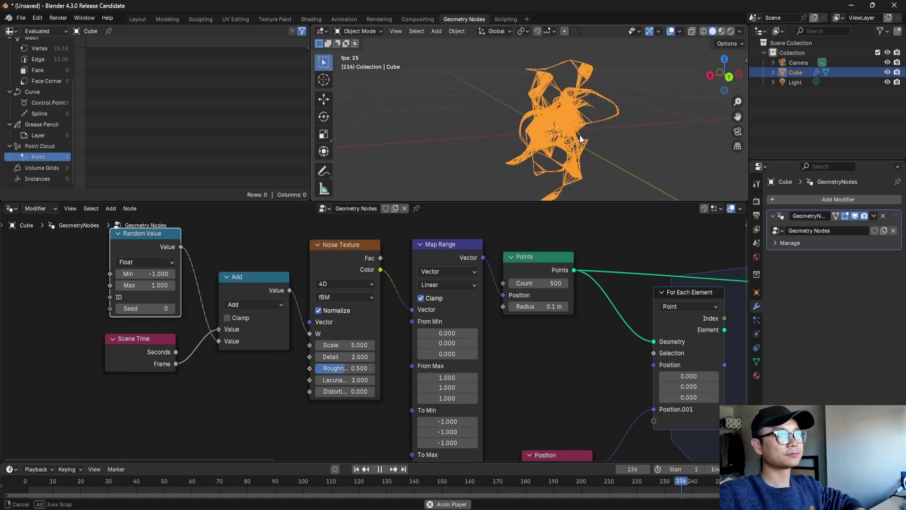
key("space")
Try a different Scale on the Noise Texture, undo it and replay the animation
left_click_drag(361, 345, 372, 345)
key("space")
key("ctrl+z")
key("space")
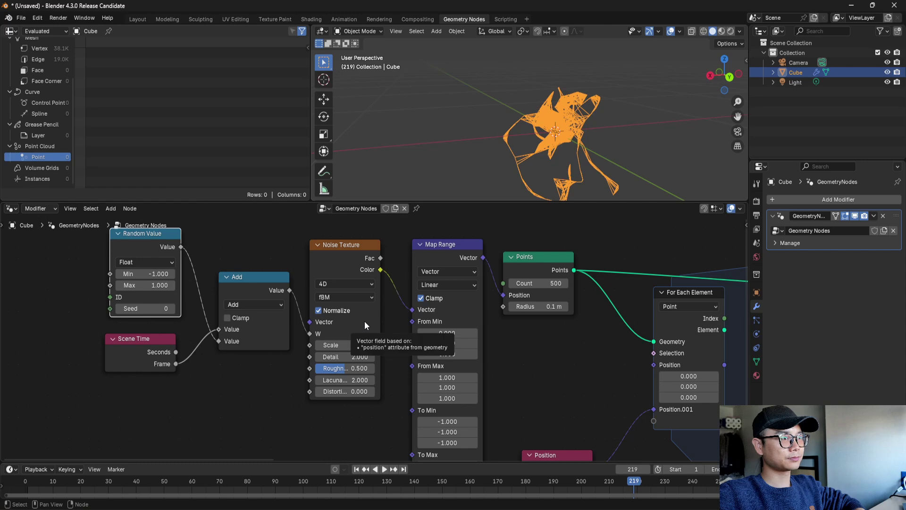
key("space")
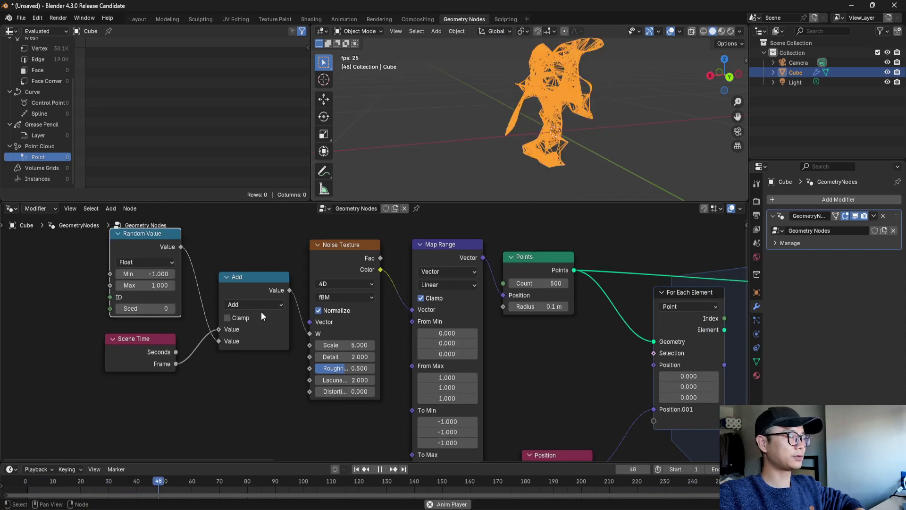
key("space")
Switch Random Value to Vector and move the node clear of Scene Time while the animation plays
left_click(145, 262)
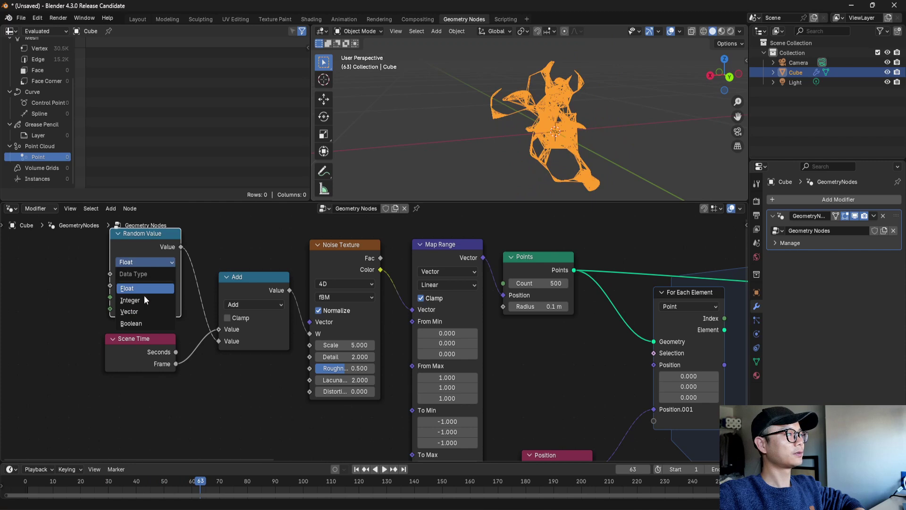
left_click(143, 313)
key("space")
left_click_drag(179, 247, 219, 329)
scroll(219, 333, "down", 1)
left_click_drag(167, 271, 169, 237)
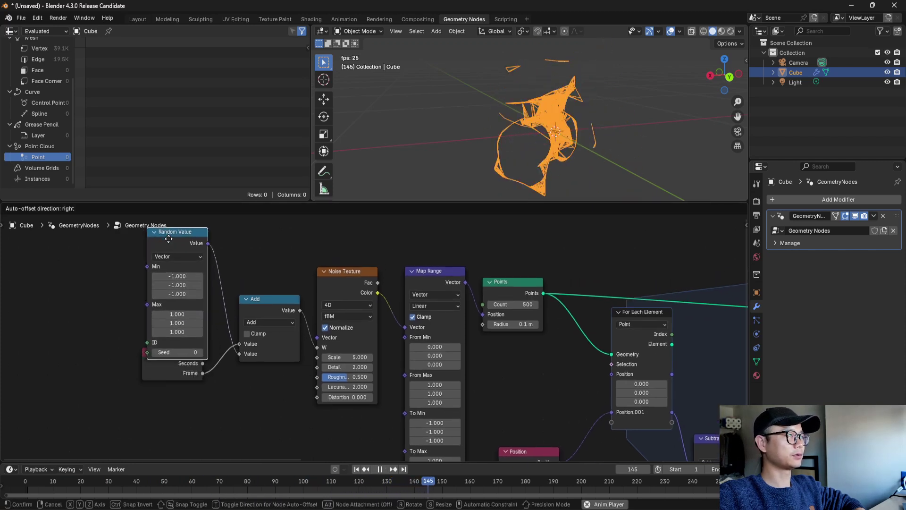
key("space")
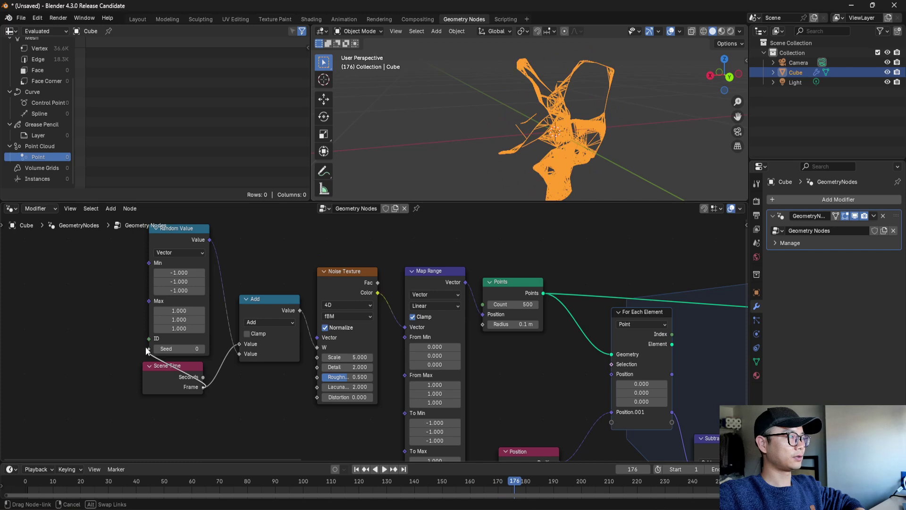
Link Scene Time's Frame to Random Value's Seed and Random Value directly to the Noise Texture's W, and play the animation
left_click_drag(145, 347, 148, 343)
left_click_drag(210, 241, 316, 350)
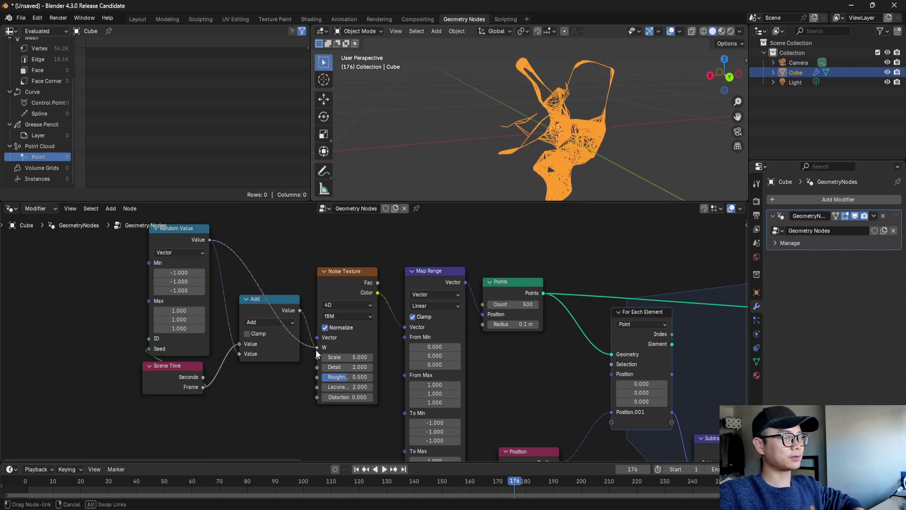
key("space")
middle_click_drag(611, 143, 483, 133)
key("space")
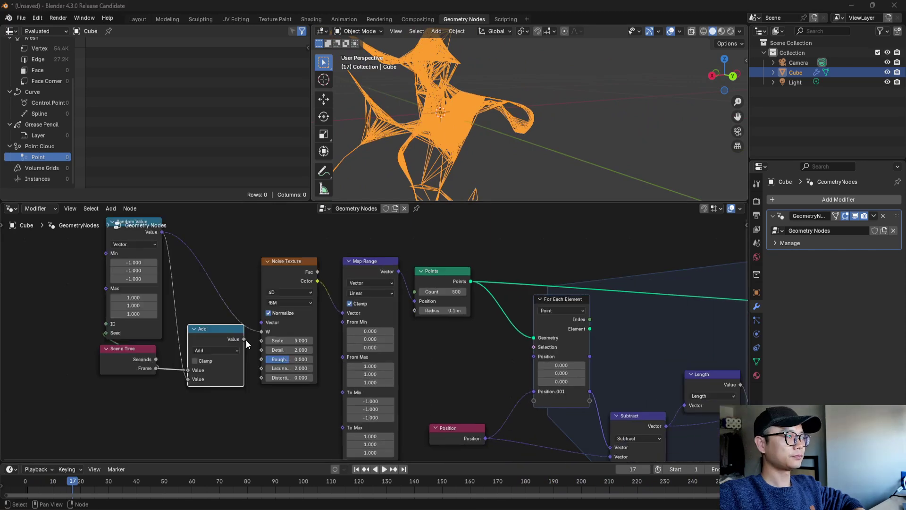
Relink the Add node's output to the Noise Texture's W and cut the Scene Time link to Random Value's Seed
scroll(255, 342, "up", 1)
middle_click_drag(280, 352, 318, 372)
scroll(319, 372, "up", 1)
left_click_drag(274, 358, 295, 351)
scroll(206, 359, "down", 1)
left_click_drag(146, 384, 147, 411)
right_click_drag(137, 376, 170, 369, "ctrl")
Replace Scene Time's Frame with Seconds as the Add node's input and play the animation while viewing the mesh from several angles
right_click_drag(190, 401, 197, 417, "ctrl")
left_click_drag(176, 409, 220, 394)
key("space")
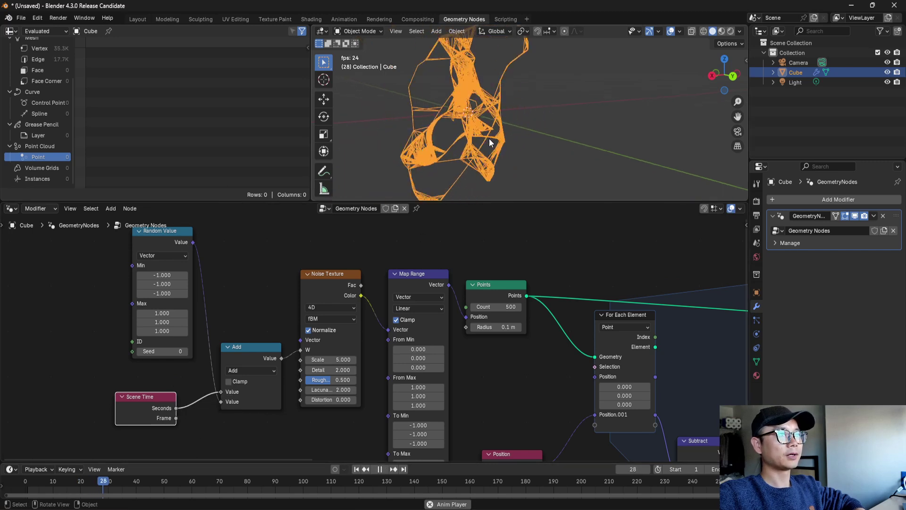
middle_click_drag(468, 137, 569, 151)
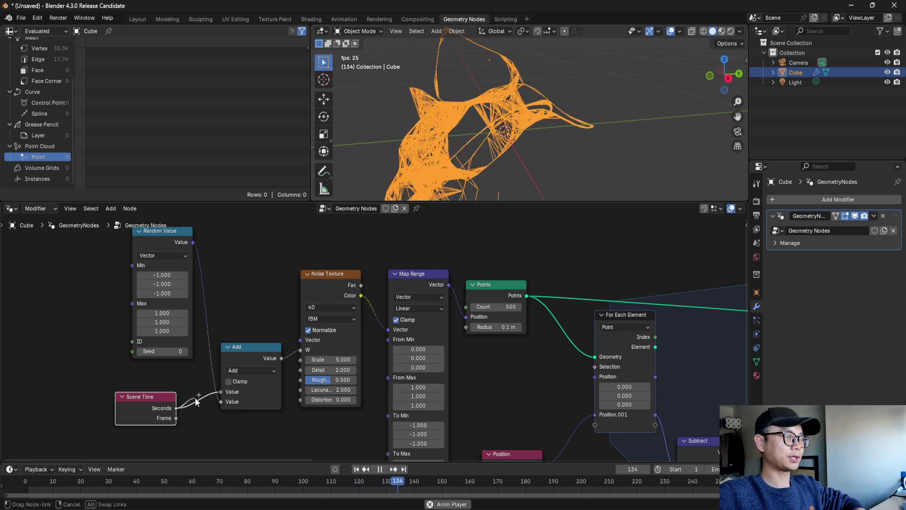
left_click_drag(173, 407, 188, 398)
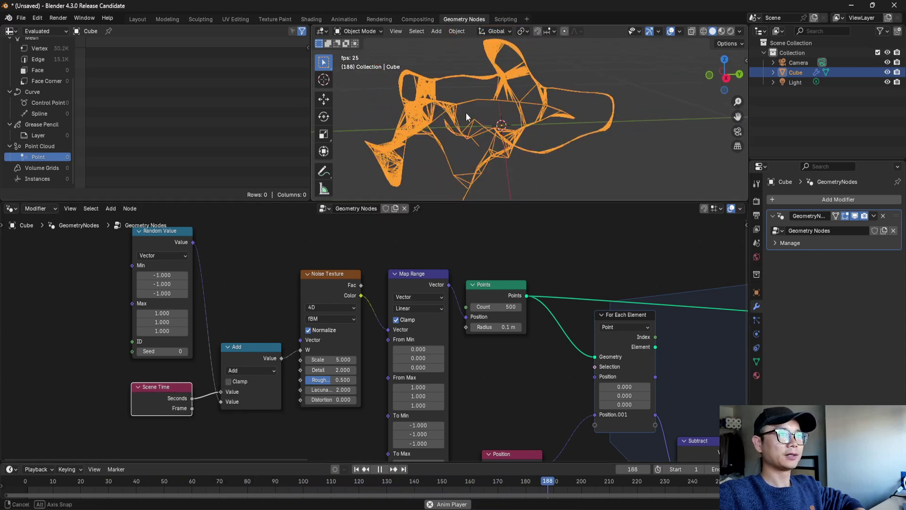
middle_click_drag(457, 101, 494, 156)
key("space")
Move the Group Output node farther from the For Each Element zone to make room for more nodes
scroll(548, 336, "down", 8)
middle_click_drag(596, 346, 321, 339)
middle_click_drag(533, 122, 487, 113)
scroll(486, 130, "down", 2)
scroll(471, 127, "up", 4)
scroll(491, 125, "down", 2)
scroll(486, 114, "down", 1)
middle_click_drag(570, 313, 396, 293)
middle_click_drag(544, 313, 481, 309)
left_click_drag(520, 322, 592, 300)
scroll(609, 288, "up", 3)
scroll(615, 288, "up", 1)
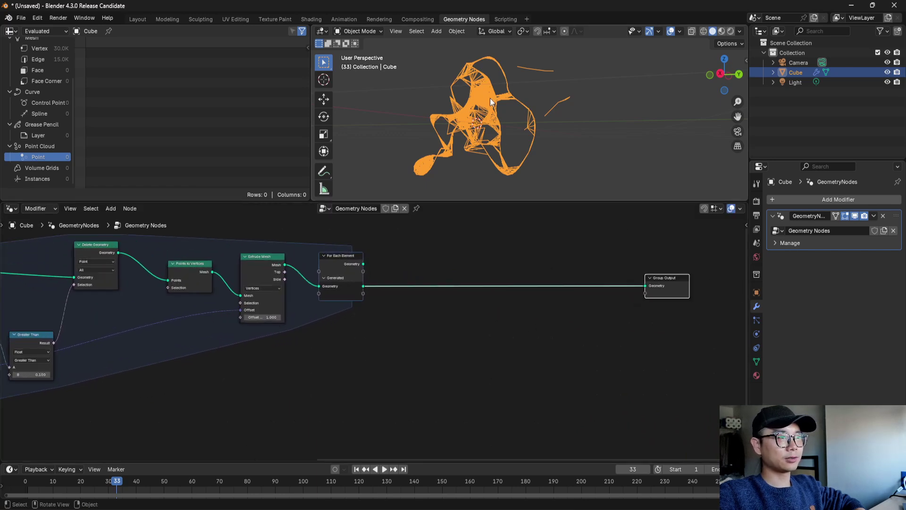
scroll(420, 307, "up", 3)
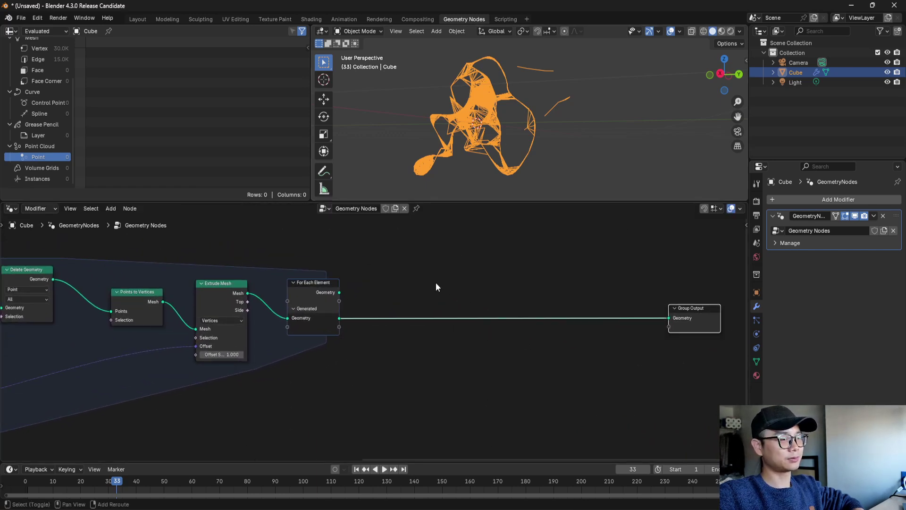
Insert a Mesh to Curve node between the zone's generated Geometry and Group Output
key("shift+a")
type("mesh")
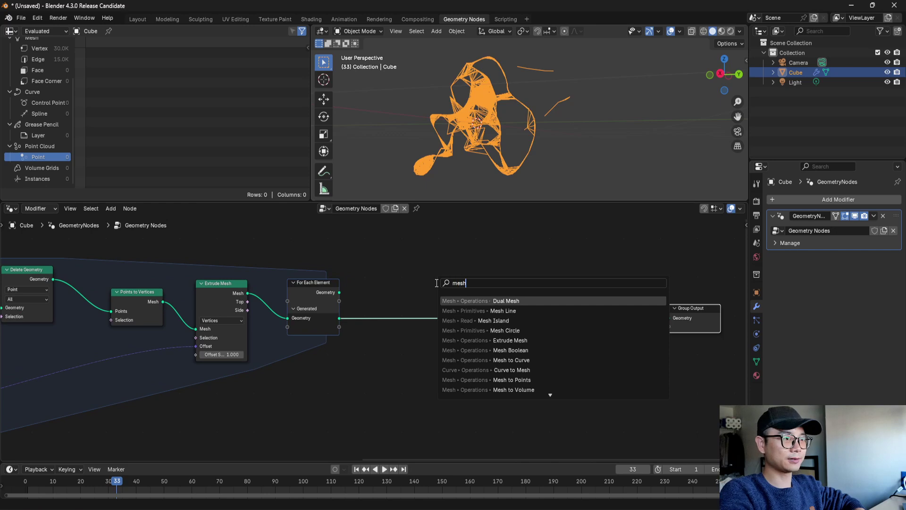
type(" to cu")
key("Return")
left_click(448, 307)
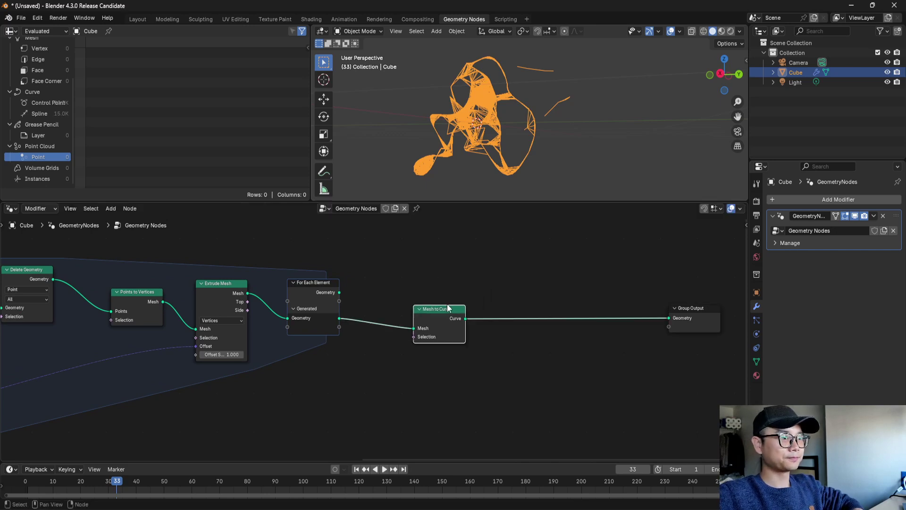
middle_click_drag(447, 305, 398, 307)
mouse_move(392, 311)
left_mouse_down()
mouse_move(569, 307)
mouse_move(379, 301)
left_mouse_up()
scroll(379, 303, "up", 1)
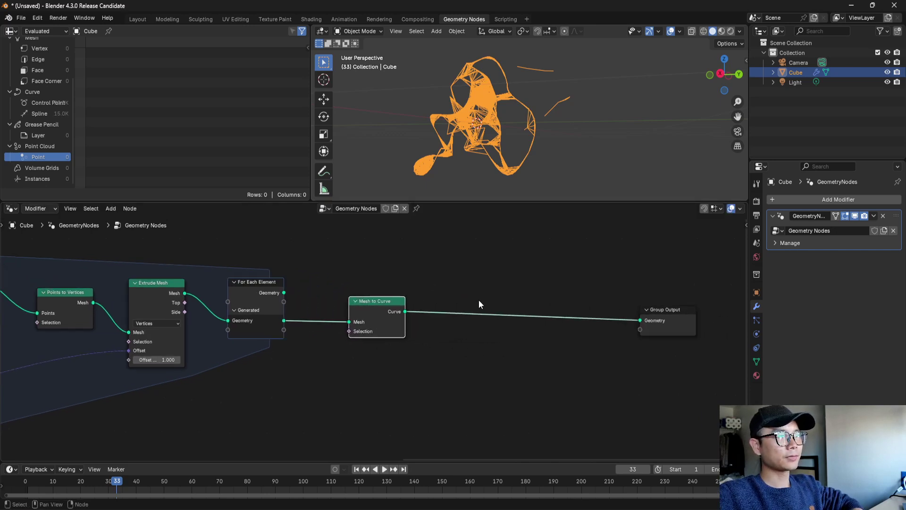
Move Mesh to Curve closer to Group Output, leaving space after the For Each Element zone
scroll(481, 301, "up", 1)
middle_click_drag(508, 309, 405, 319)
middle_click_drag(188, 315, 282, 328)
left_click_drag(375, 326, 504, 331)
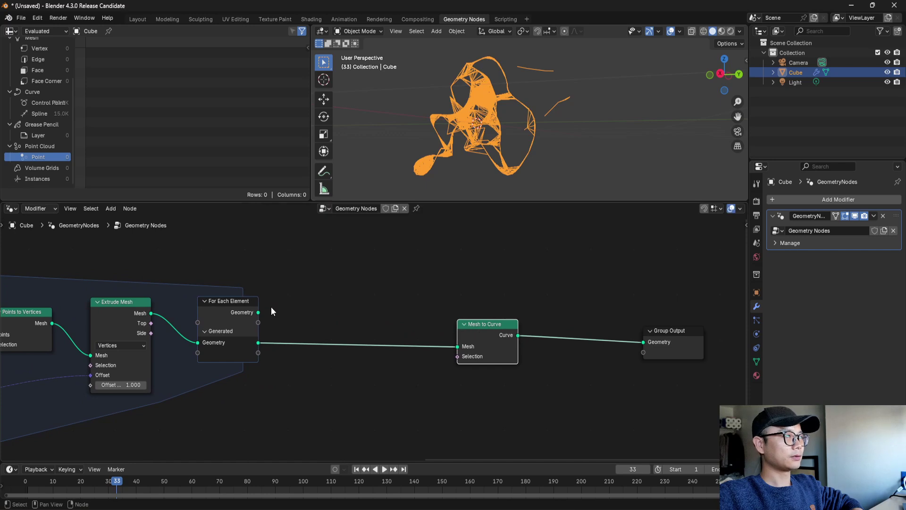
scroll(271, 311, "up", 1)
middle_click_drag(271, 312, 365, 333)
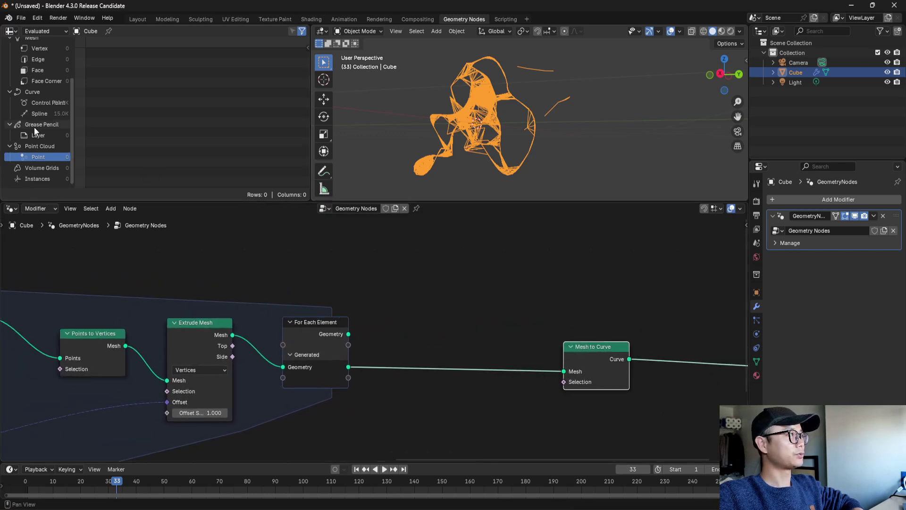
Examine the curve's spline and control point data in the spreadsheet
scroll(38, 123, "up", 3)
left_click(55, 164)
left_click(53, 155)
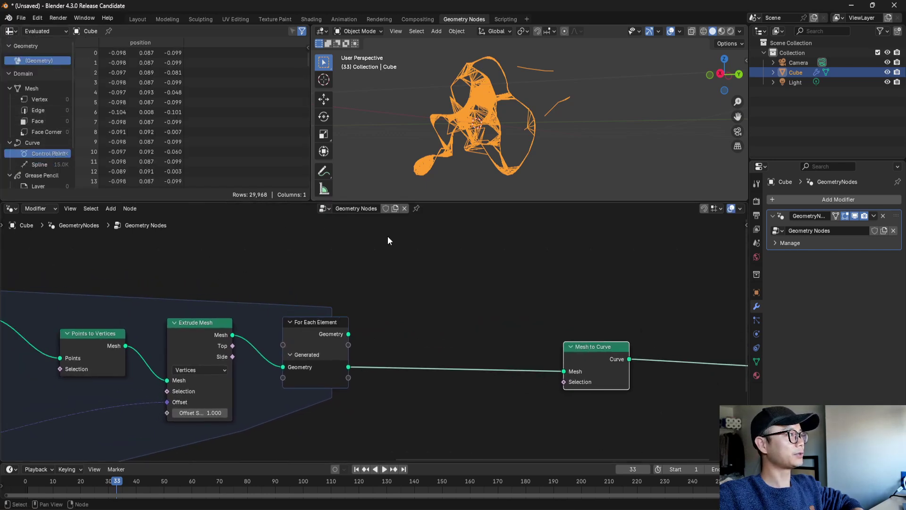
Insert a Merge by Distance node between the For Each Element zone and Mesh to Curve
key("shift+a")
left_click(425, 305)
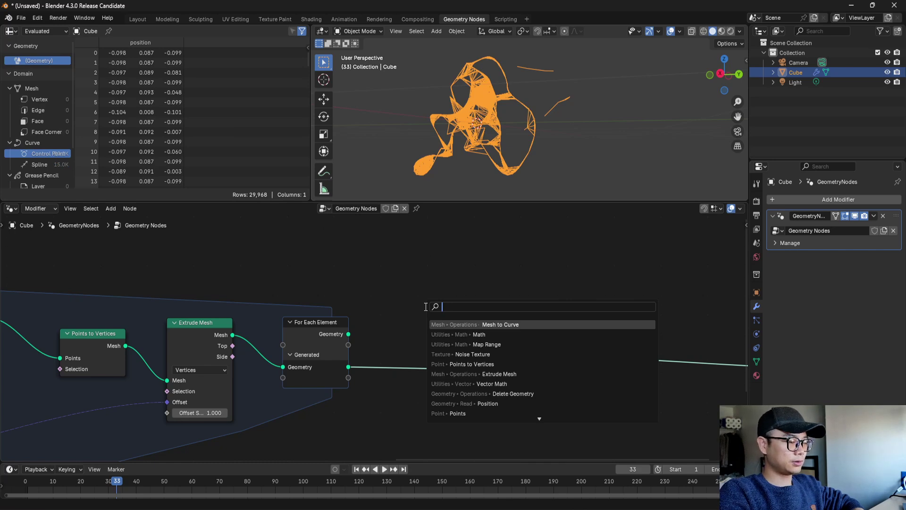
type("mer")
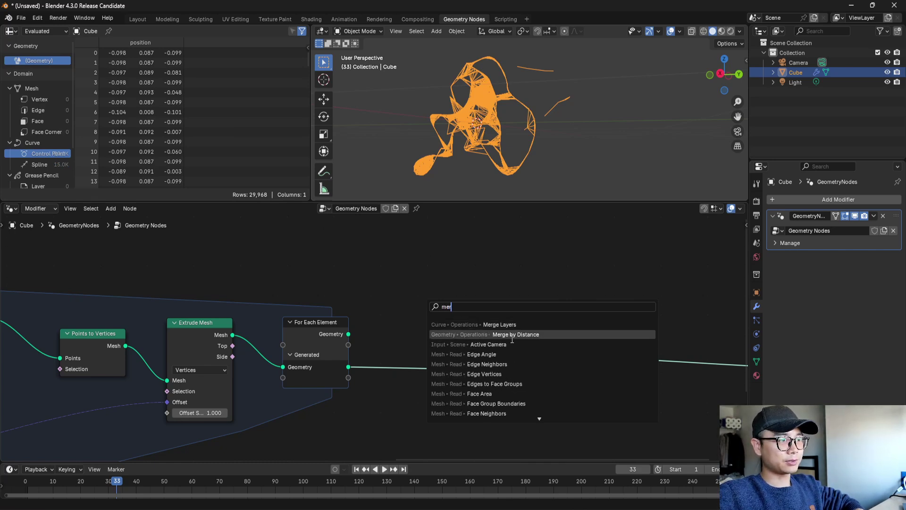
left_click(439, 334)
left_click(393, 332)
Compare the curve's spline and control point counts with Merge by Distance applied
left_click(56, 163)
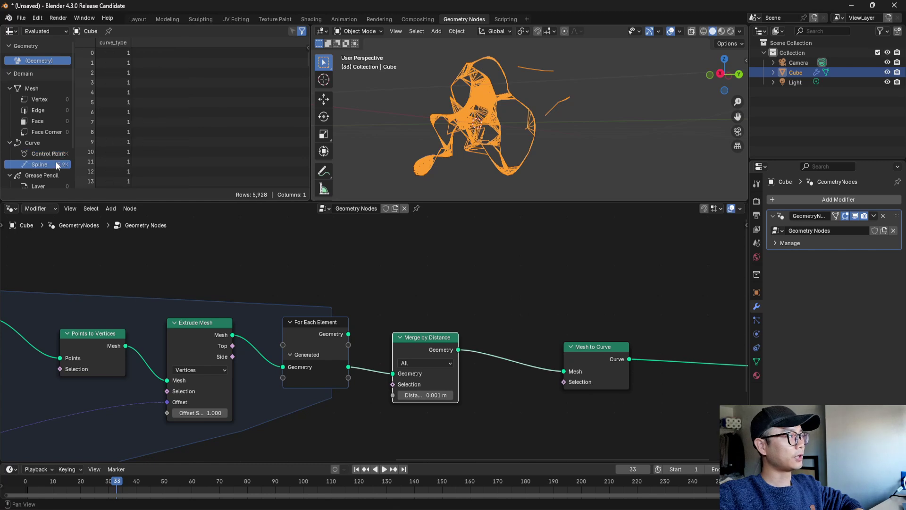
left_click(47, 155)
left_click(54, 164)
left_click(54, 153)
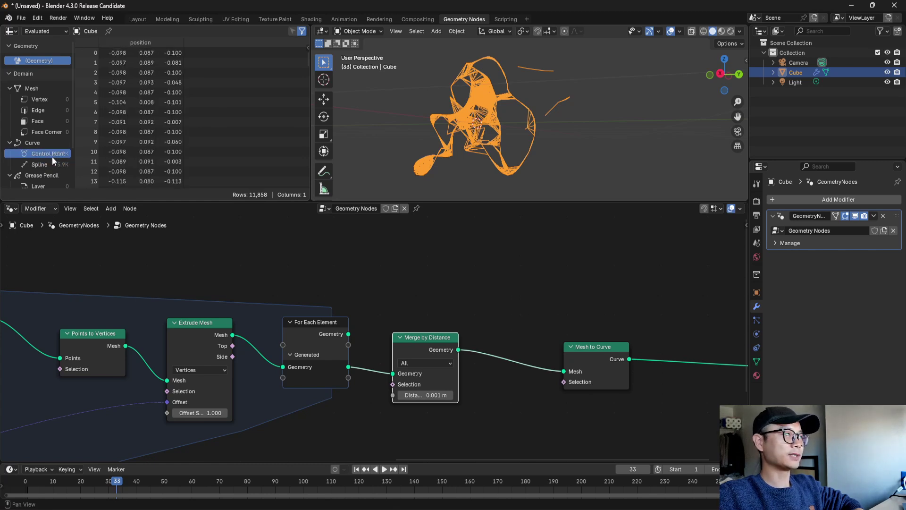
left_click(51, 163)
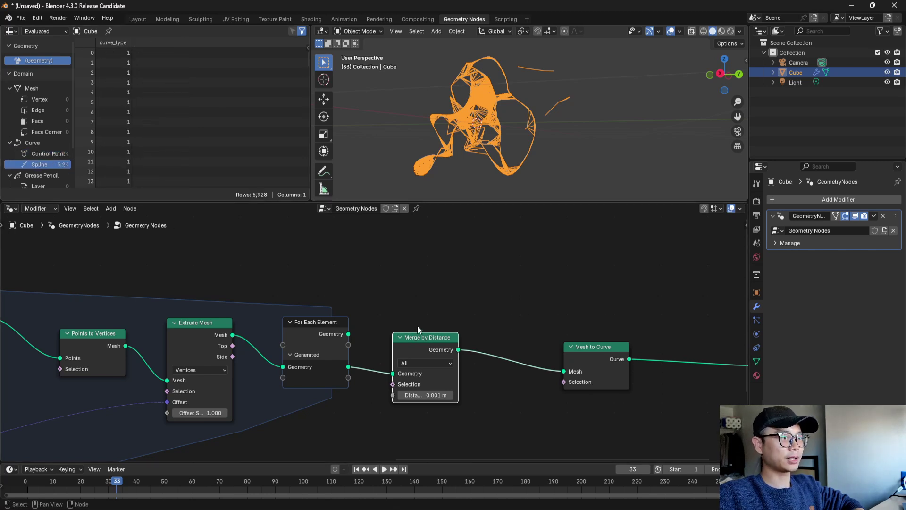
Move Mesh to Curve next to Merge by Distance and insert a Curve to Mesh node before Group Output
middle_click_drag(417, 324, 192, 325)
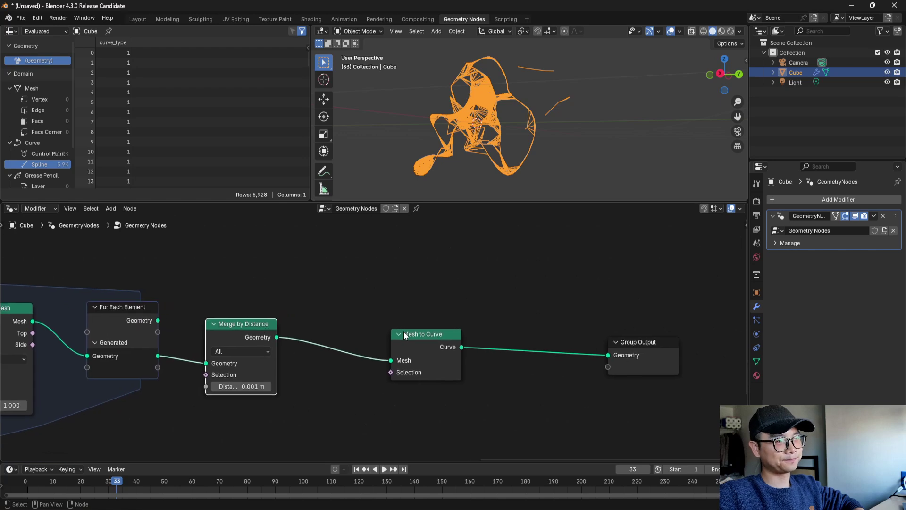
left_click_drag(425, 354, 348, 356)
key("shift+a")
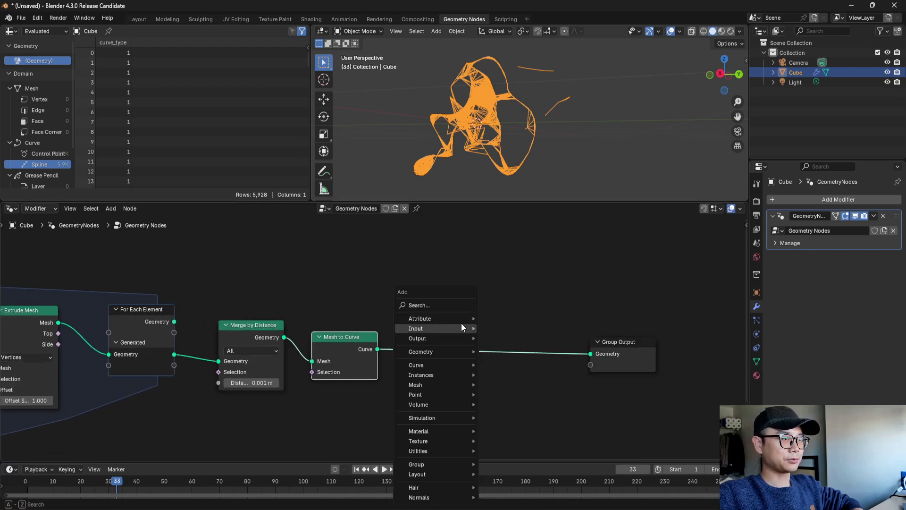
type("curv")
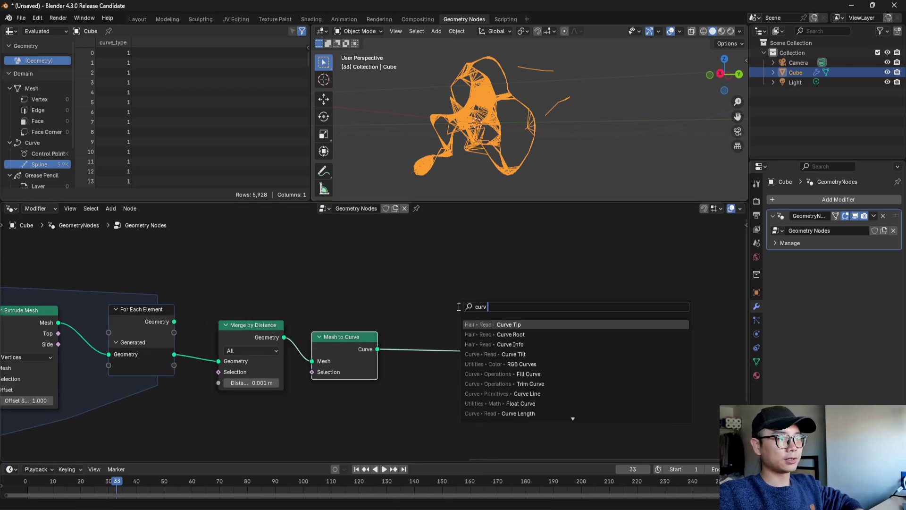
type(" t m")
left_click(521, 326)
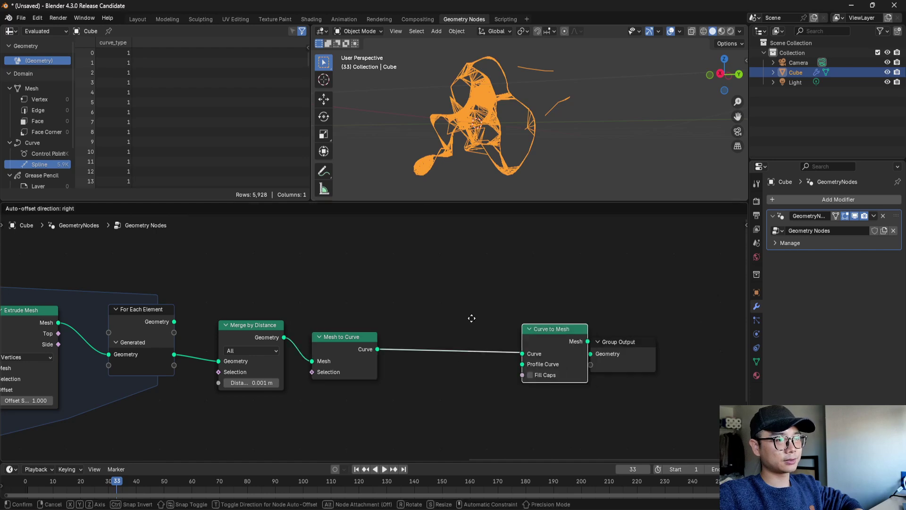
left_click(422, 314)
Add a Curve Circle node linked to Curve to Mesh's Profile Curve input
left_click_drag(415, 375, 414, 384)
type("cur")
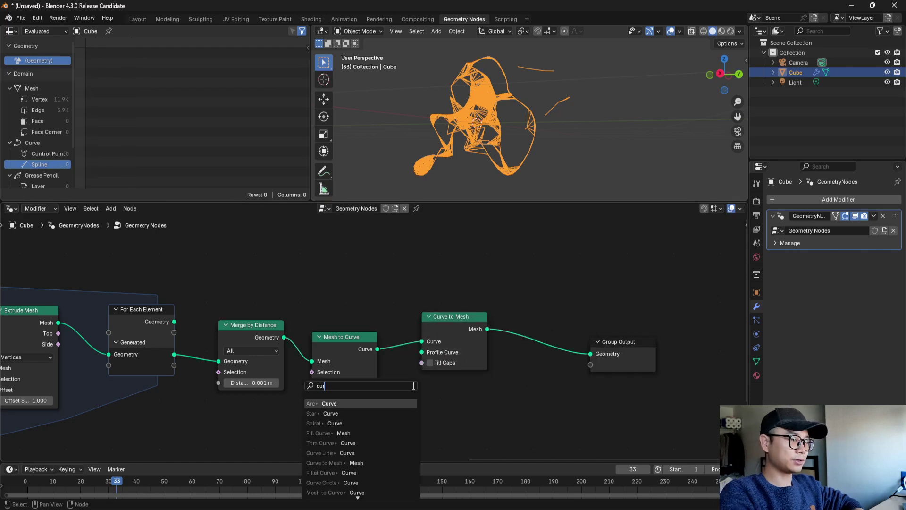
type("cir")
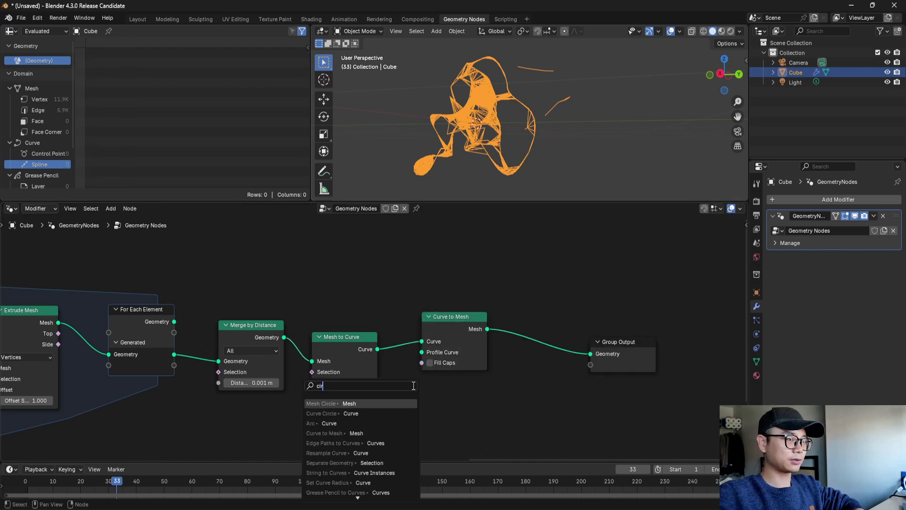
left_click(413, 414)
left_click(413, 417)
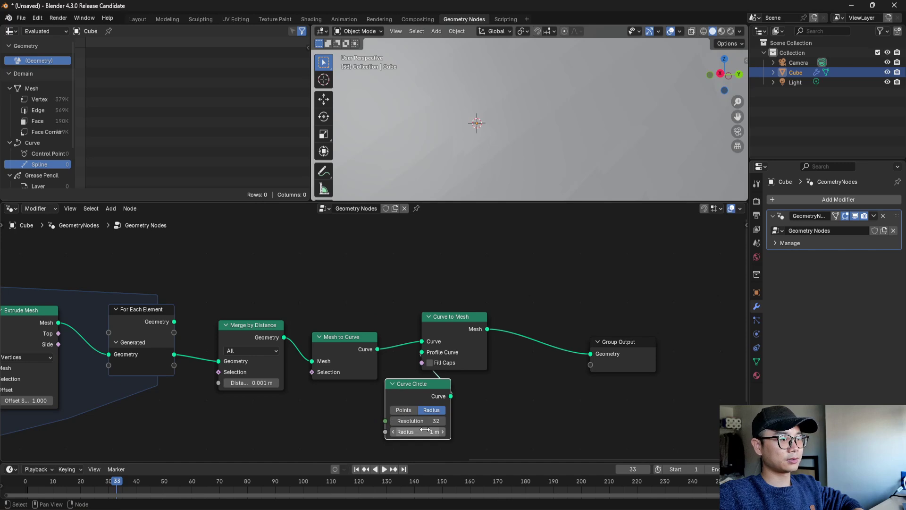
Set the Curve Circle's Radius to 0.002 m
left_click(426, 430)
type(".1")
key("Return")
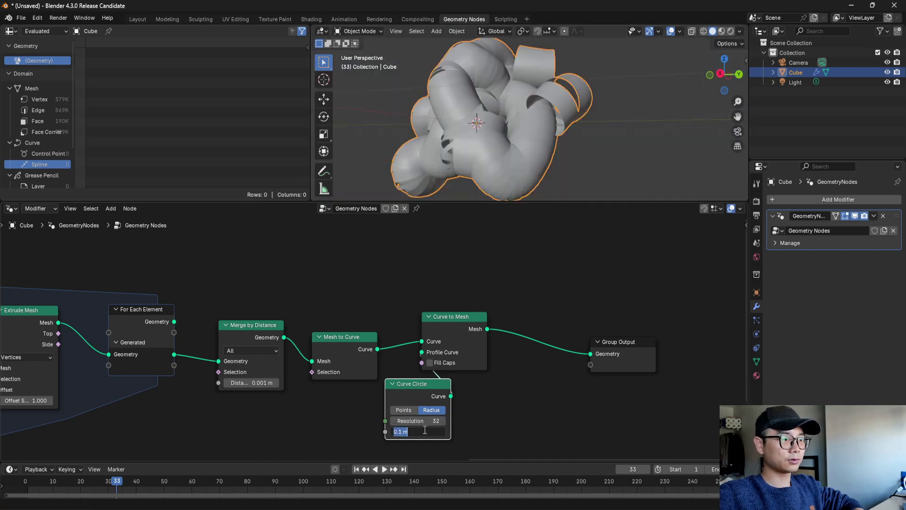
key("Return")
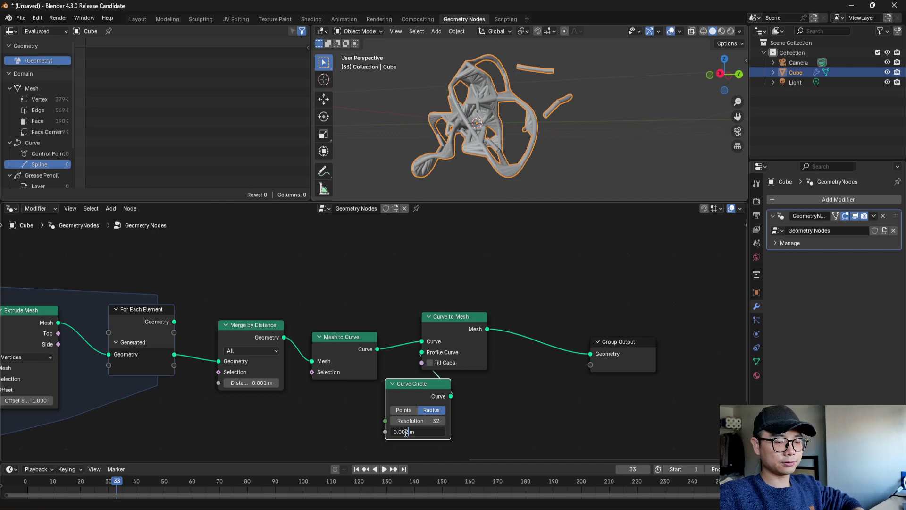
key("Return")
scroll(435, 346, "up", 3)
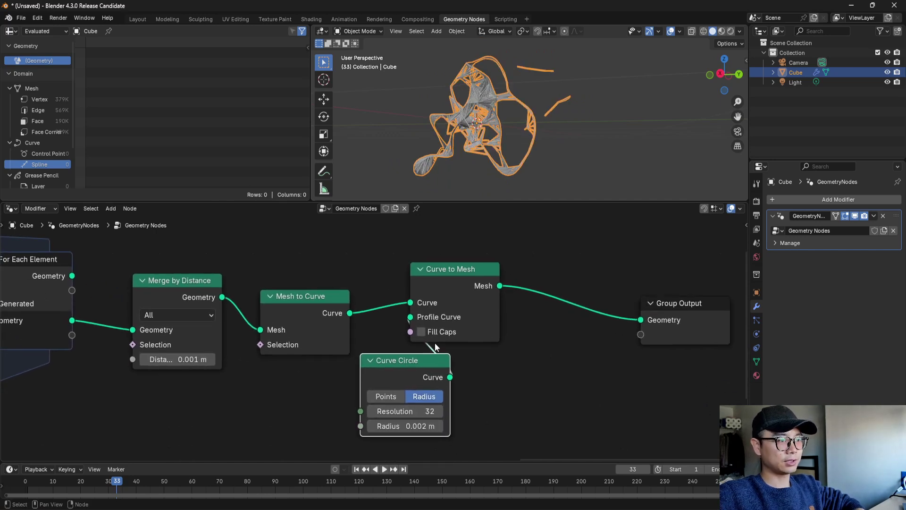
Place the Curve Circle node directly beneath the Curve to Mesh node
scroll(425, 387, "up", 1)
left_click_drag(416, 364, 470, 369)
middle_click_drag(477, 372, 407, 355)
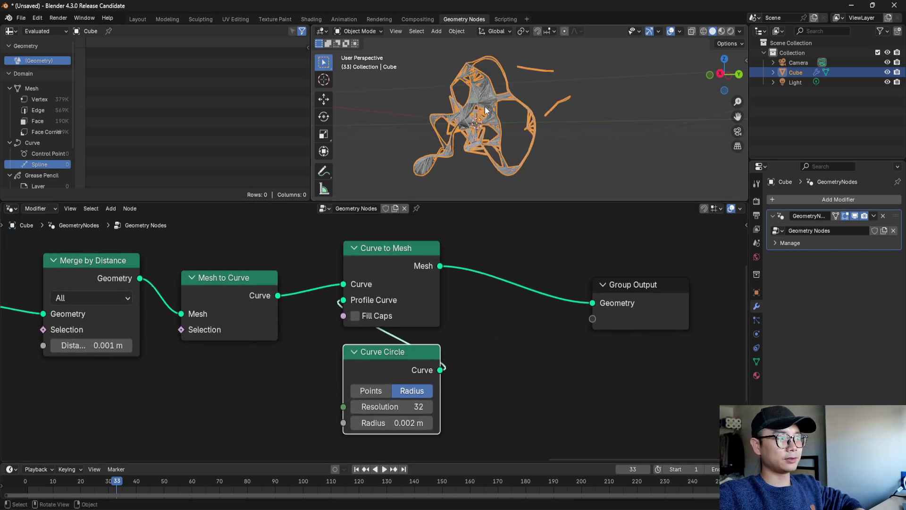
Reduce the Curve Circle's Radius to 0.0002 m and deselect the cube to check the thinner tubes
scroll(483, 100, "up", 3)
scroll(489, 112, "down", 3)
scroll(468, 141, "up", 8)
scroll(560, 150, "down", 8)
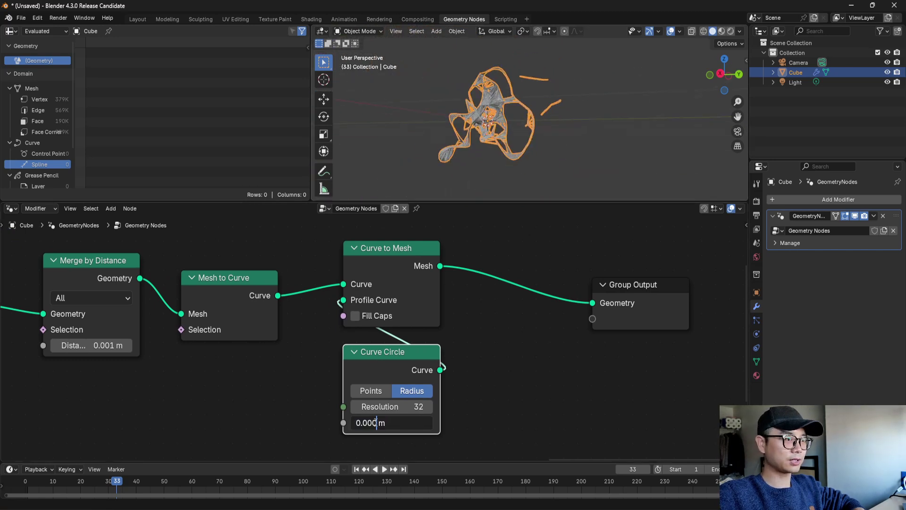
type("2")
key("Return")
scroll(502, 157, "up", 5)
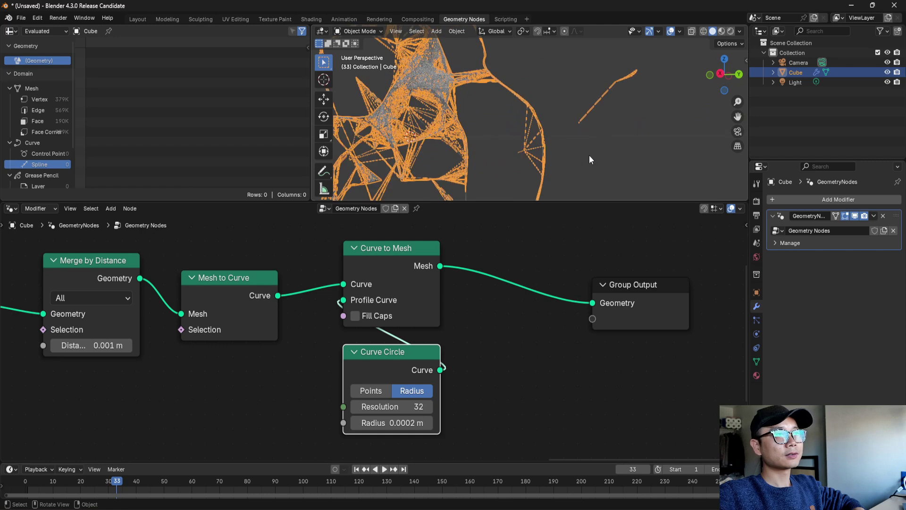
left_click(559, 148)
middle_click_drag(549, 152, 470, 164)
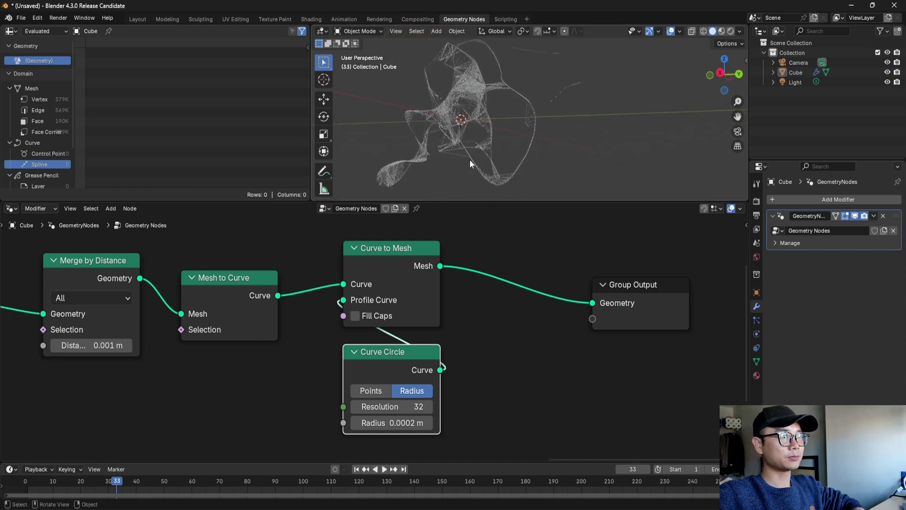
Set the Curve Circle's Resolution to 3
left_click(405, 410)
type("3")
key("Return")
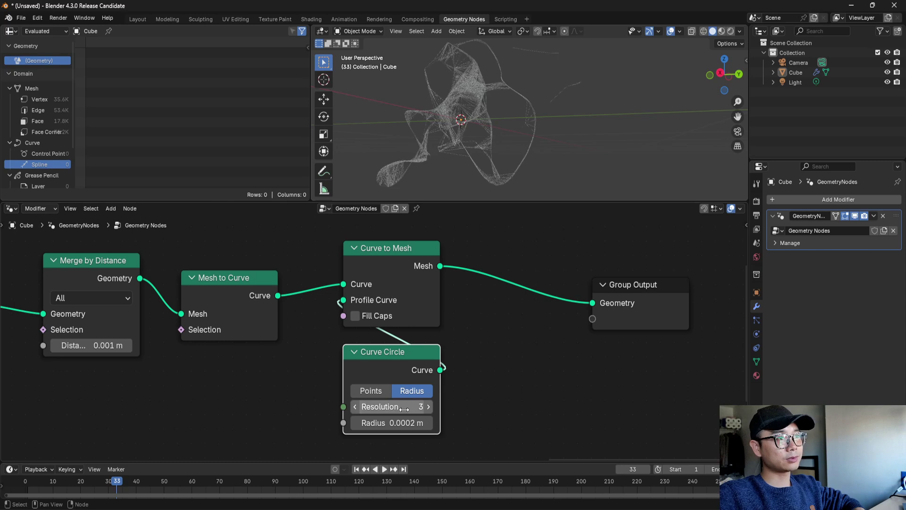
Move the Group Output node farther from Curve to Mesh to make room for more nodes
middle_click_drag(445, 301, 362, 298)
left_click_drag(552, 304, 661, 303)
scroll(503, 306, "down", 2)
middle_click_drag(501, 307, 402, 307)
left_click_drag(574, 307, 654, 304)
left_click(670, 305)
Insert a Set Material node between Curve to Mesh and Group Output and assign the existing Material to it
key("shift+a")
type("set")
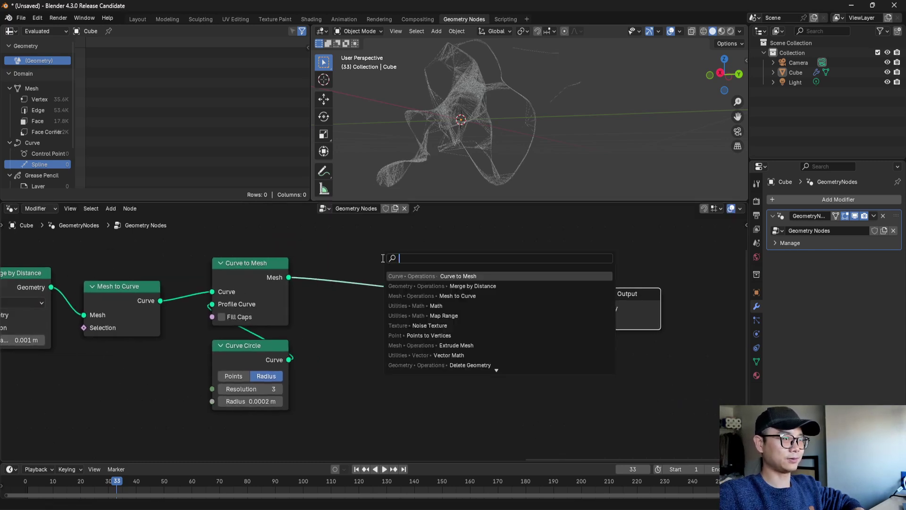
type(" mat")
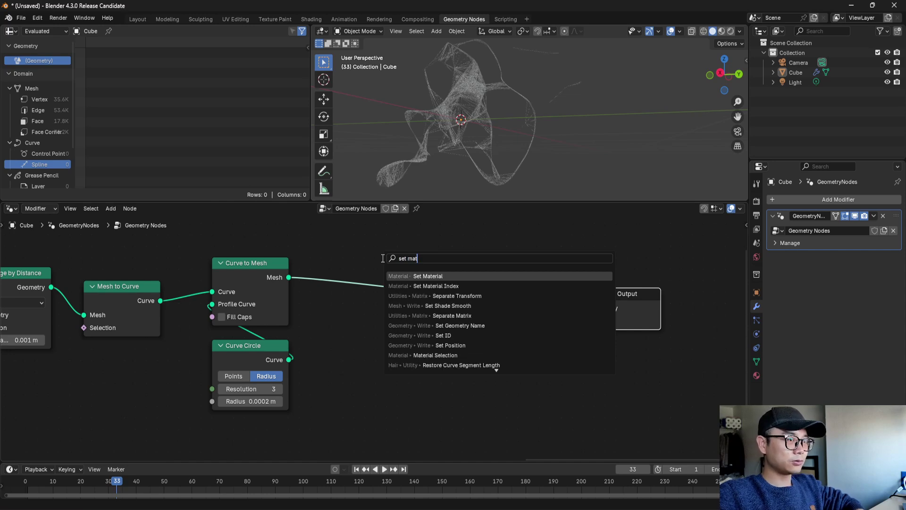
type("er")
key("Return")
left_click(355, 263)
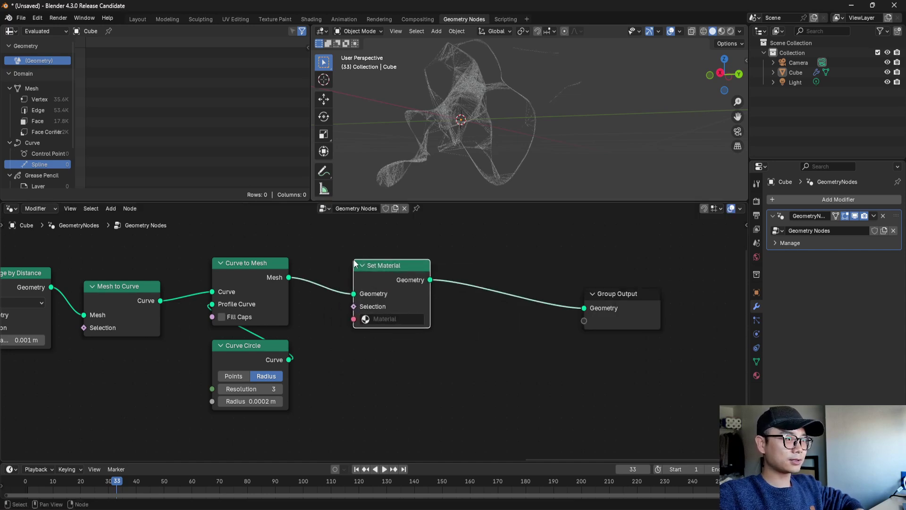
left_click_drag(392, 272, 398, 279)
left_click(387, 346)
Insert a Bake node between Set Material and Group Output
key("shift+a")
type("bak")
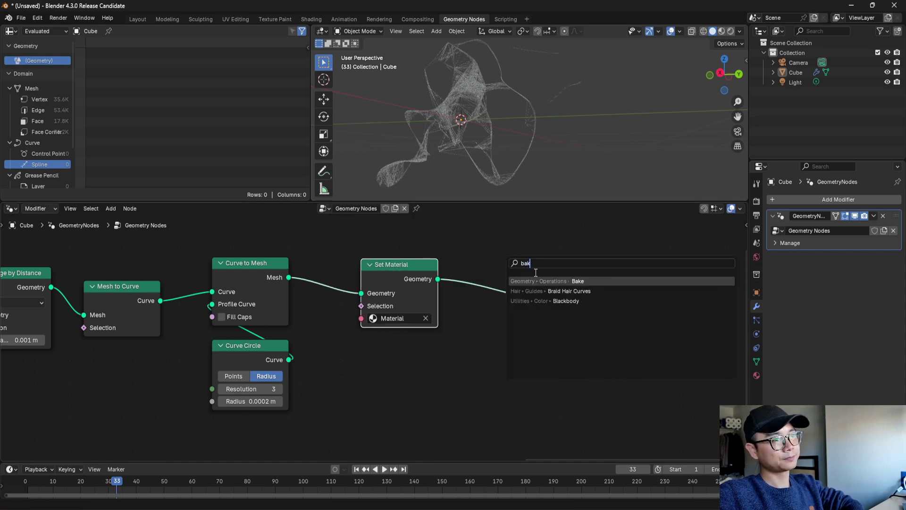
key("Return")
left_click(447, 279)
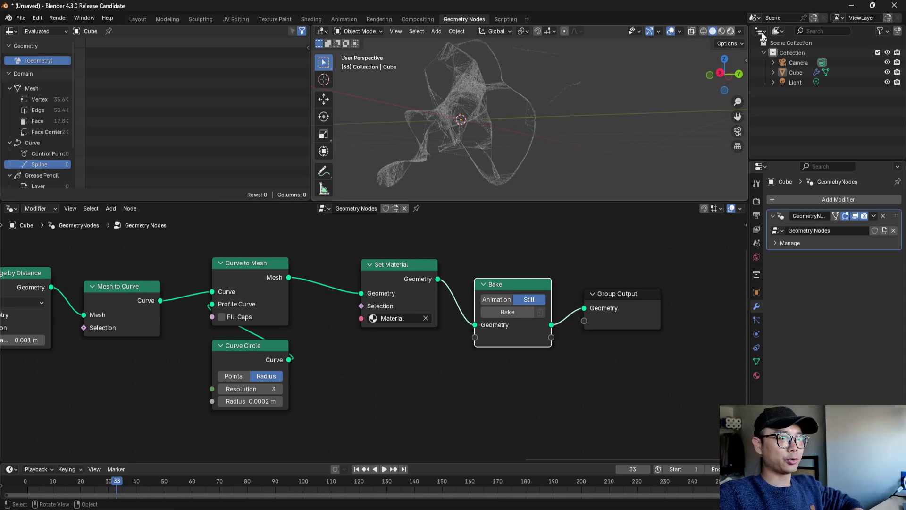
Switch the 3D viewport to Rendered shading and look at the wire structure up close
left_click(732, 31)
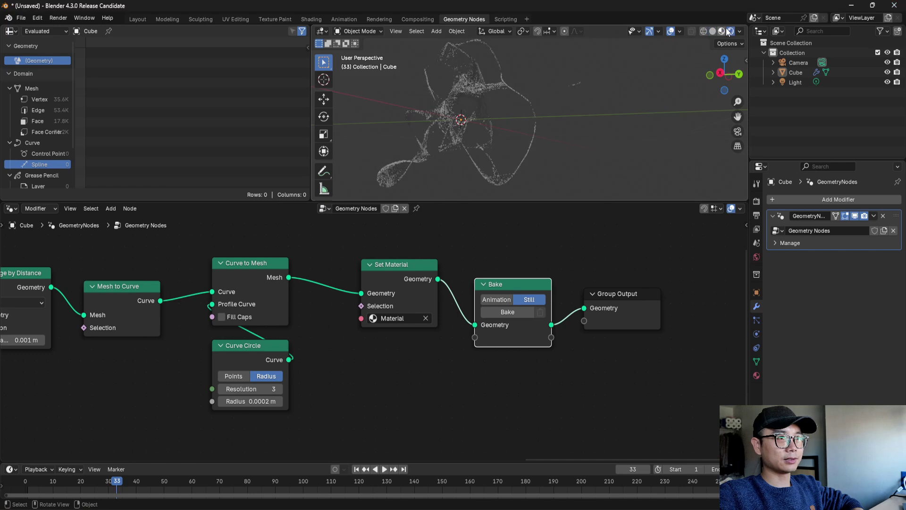
scroll(467, 111, "up", 4)
middle_click_drag(467, 112, 523, 109, "shift")
scroll(524, 111, "up", 4)
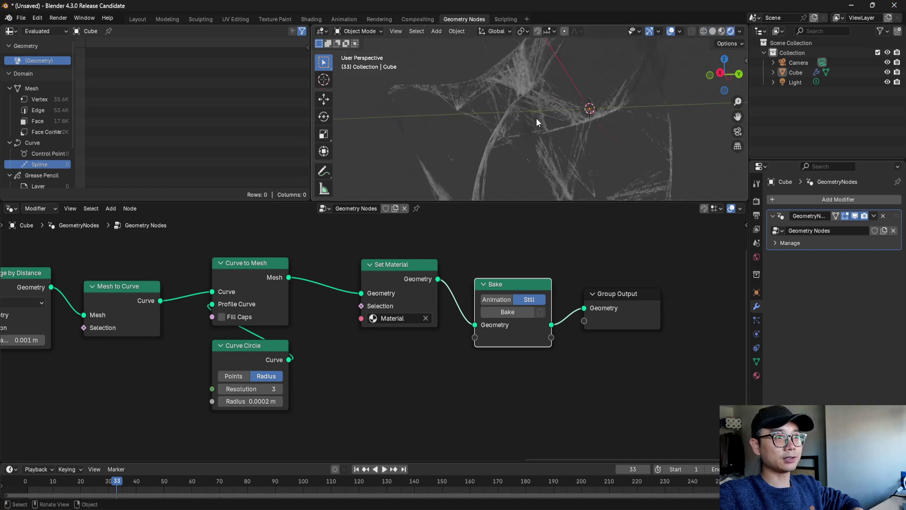
Set the render engine to Cycles with GPU Compute as the device
left_click(756, 205)
left_click(836, 199)
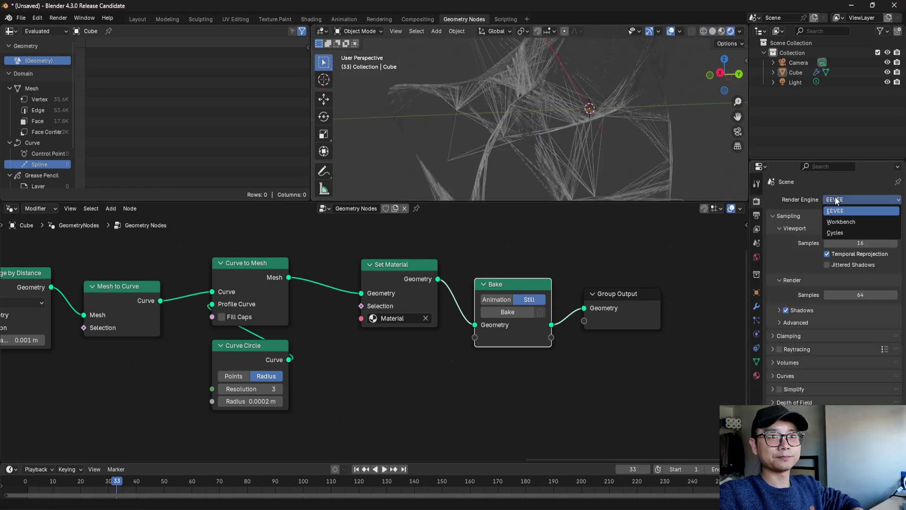
left_click(844, 233)
left_click(834, 225)
left_click(848, 250)
Play the animation in the rendered viewport from a new angle and stop it at frame 89
middle_click_drag(617, 138, 554, 114)
key("space")
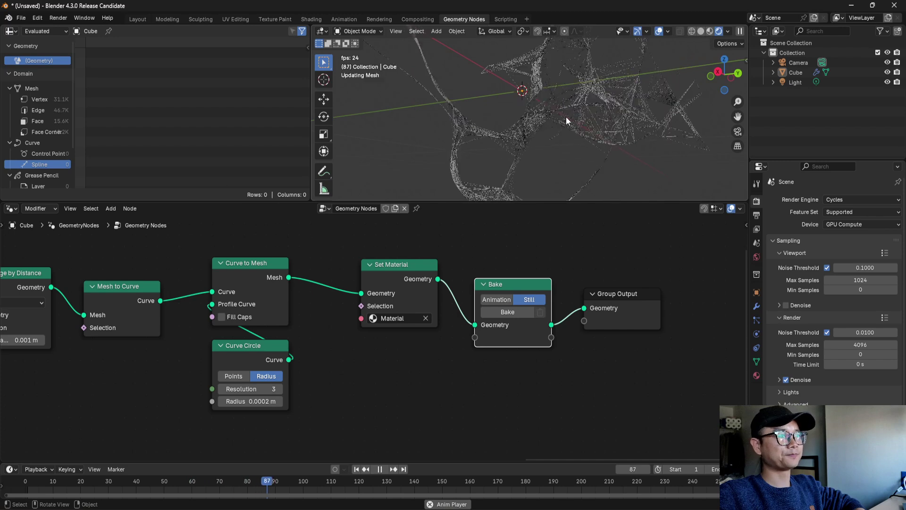
key("space")
Move the For Each Element zone's output node slightly lower in the node tree
scroll(538, 300, "down", 8)
middle_click_drag(149, 327, 401, 335)
middle_click_drag(241, 320, 397, 315)
scroll(263, 302, "up", 1)
scroll(533, 300, "up", 1)
left_click_drag(584, 274, 584, 298)
Review the For Each Element zone's node chain from Points through Extrude Mesh to Merge by Distance
middle_click_drag(117, 315, 184, 311)
scroll(191, 309, "down", 1)
scroll(408, 312, "right", 1, "ctrl")
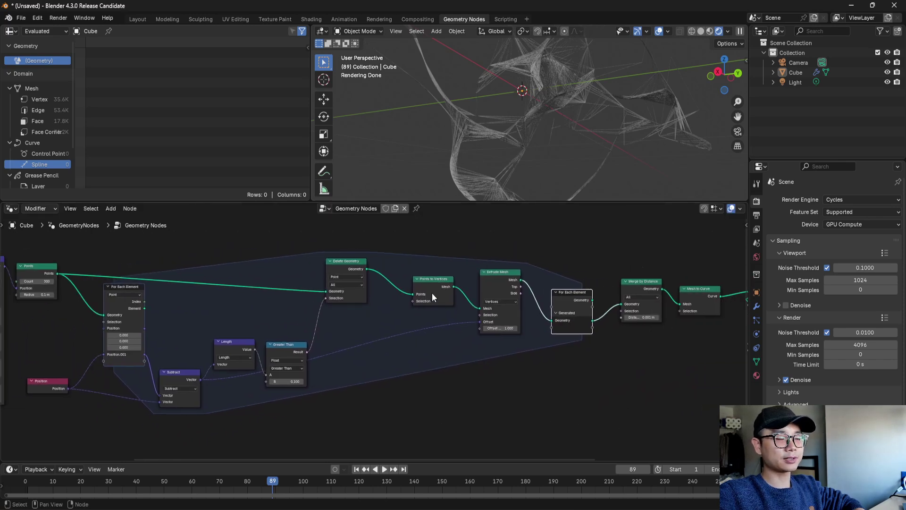
scroll(472, 304, "down", 1)
scroll(529, 309, "up", 1)
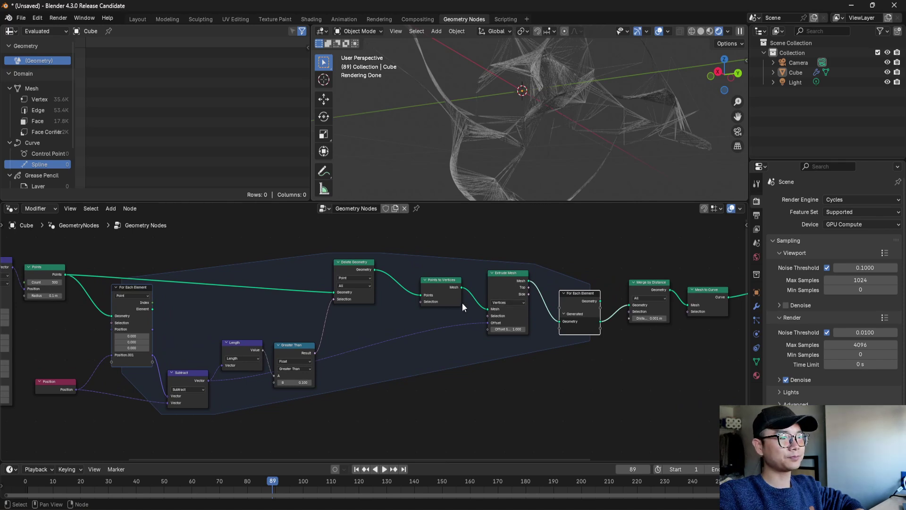
scroll(449, 305, "right", 1, "ctrl")
scroll(433, 307, "down", 1)
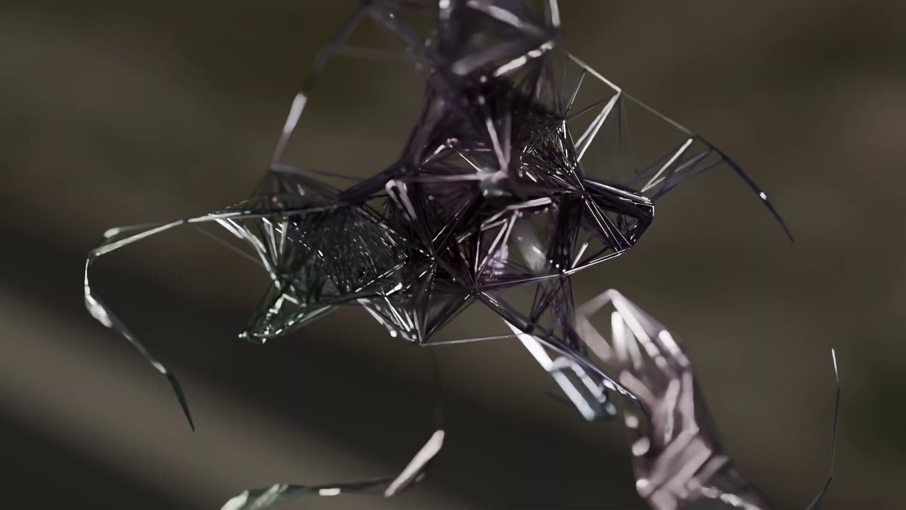